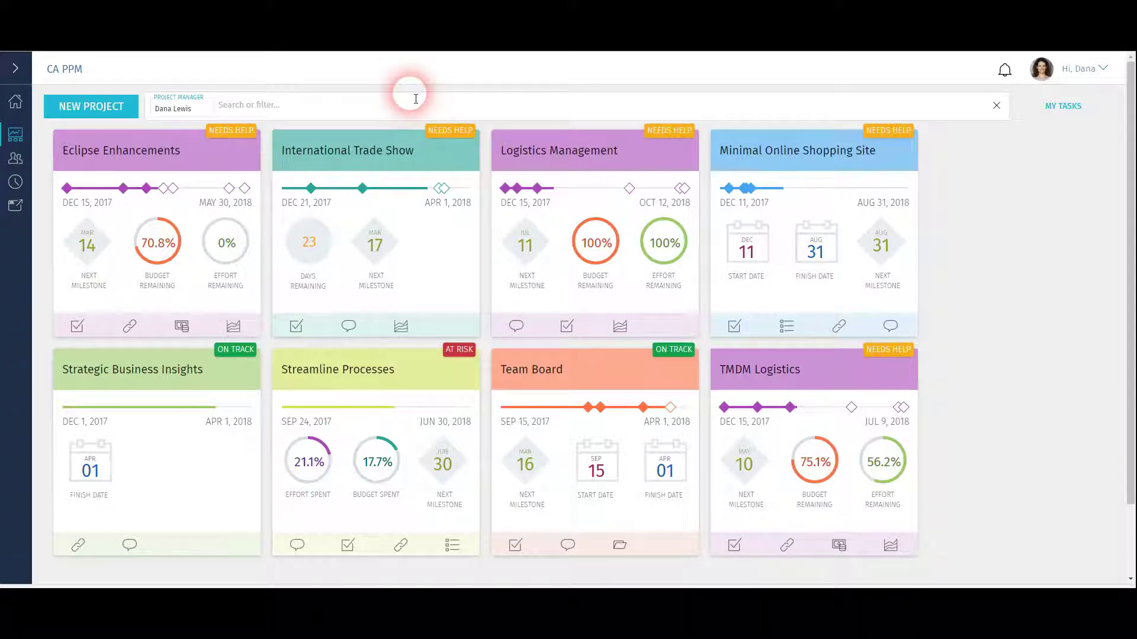
Expand the main navigation to view its labelled areas, choose Projects and collapse the navigation again.
{"action": "mouse_move", "coordinate": [163, 194]}
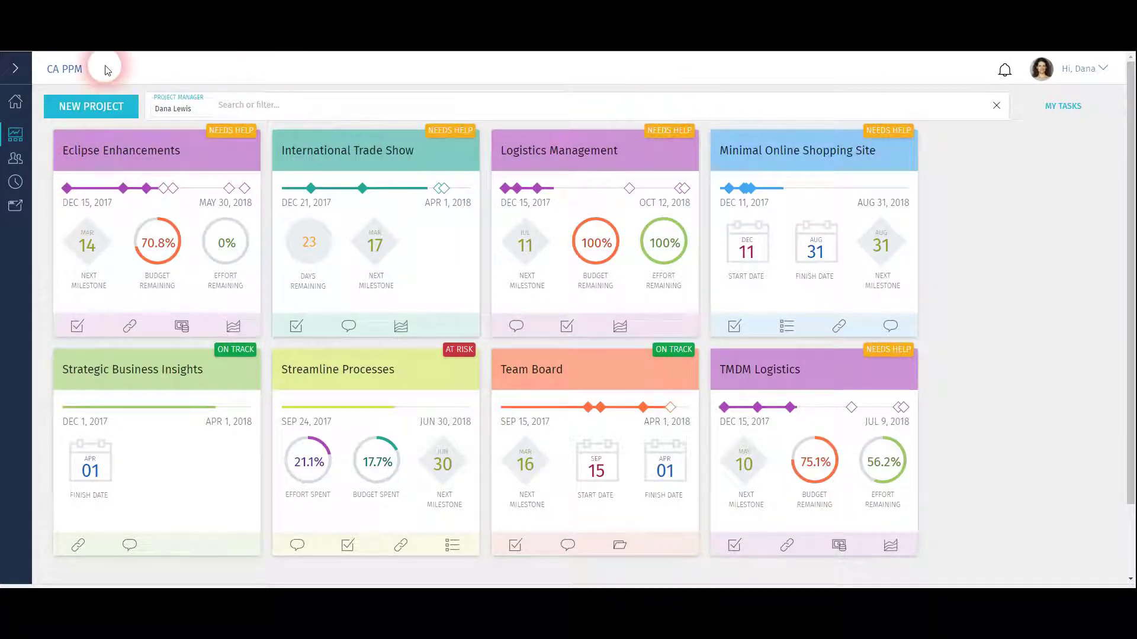
{"action": "left_click", "coordinate": [16, 68]}
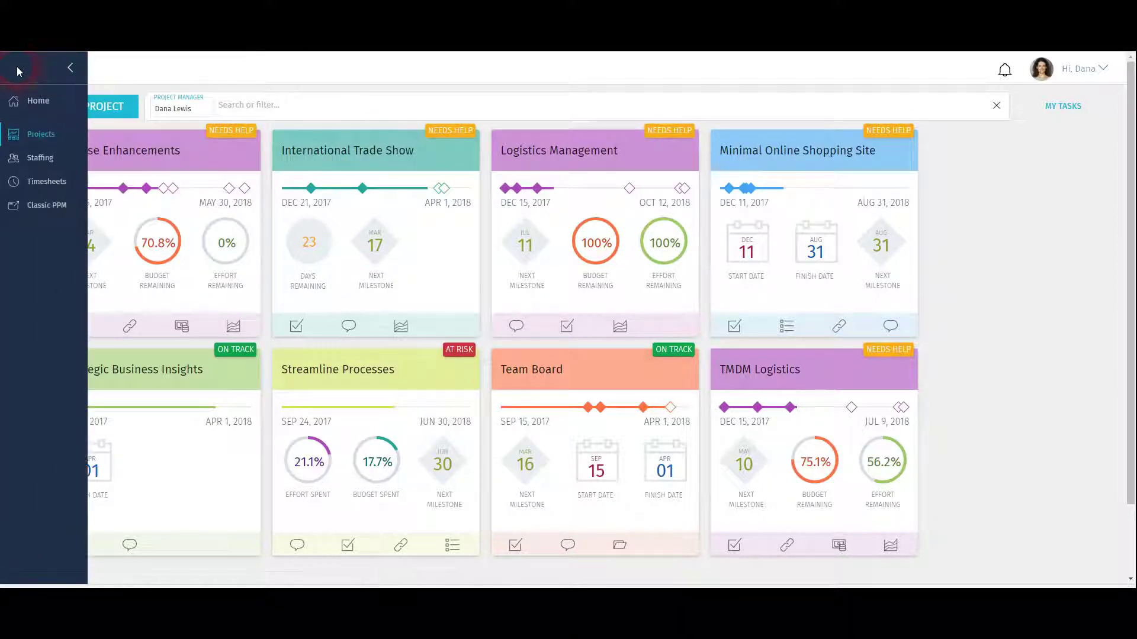
{"action": "left_click", "coordinate": [43, 135]}
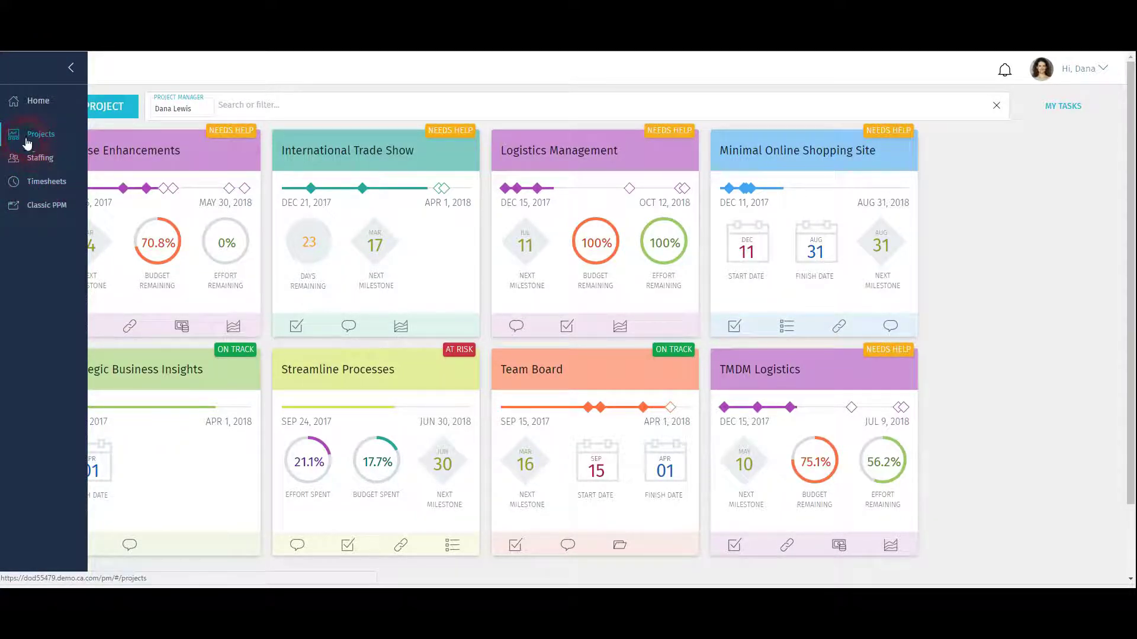
{"action": "left_click", "coordinate": [73, 69]}
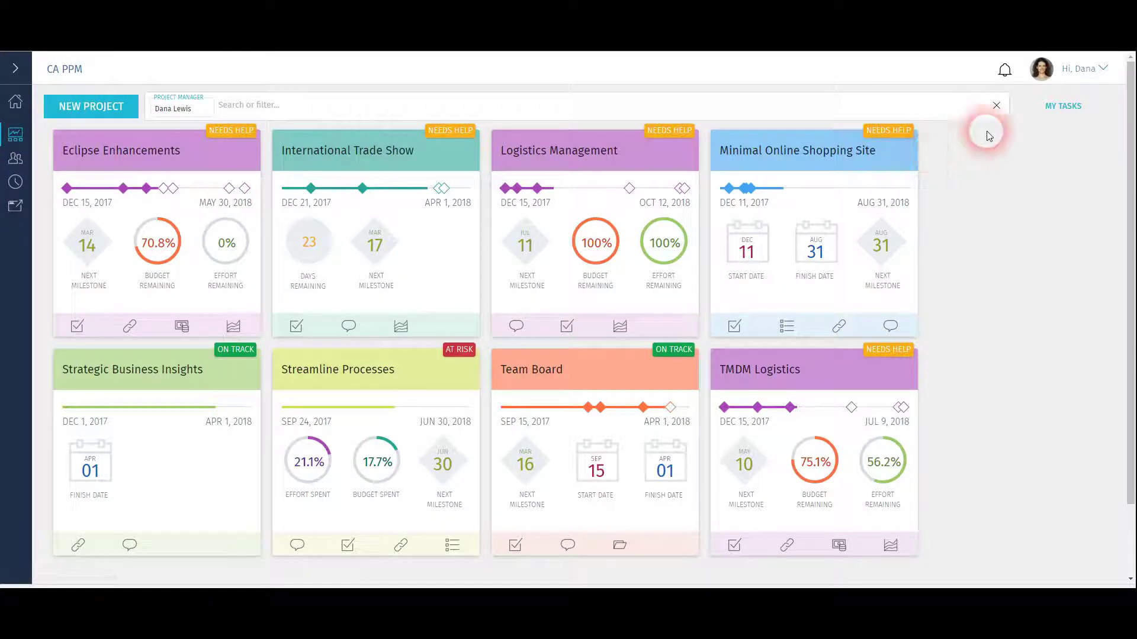
Read the conversation behind the newest mention notification, then close the message and the notifications list.
{"action": "left_click", "coordinate": [1005, 73]}
{"action": "left_click", "coordinate": [880, 139]}
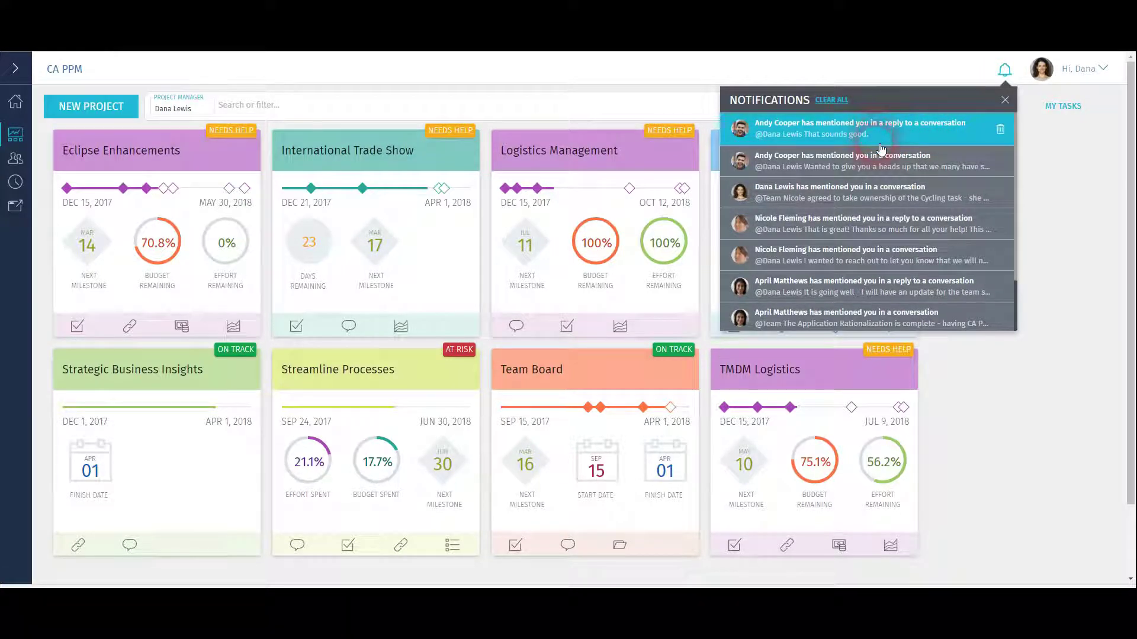
{"action": "left_click", "coordinate": [854, 142]}
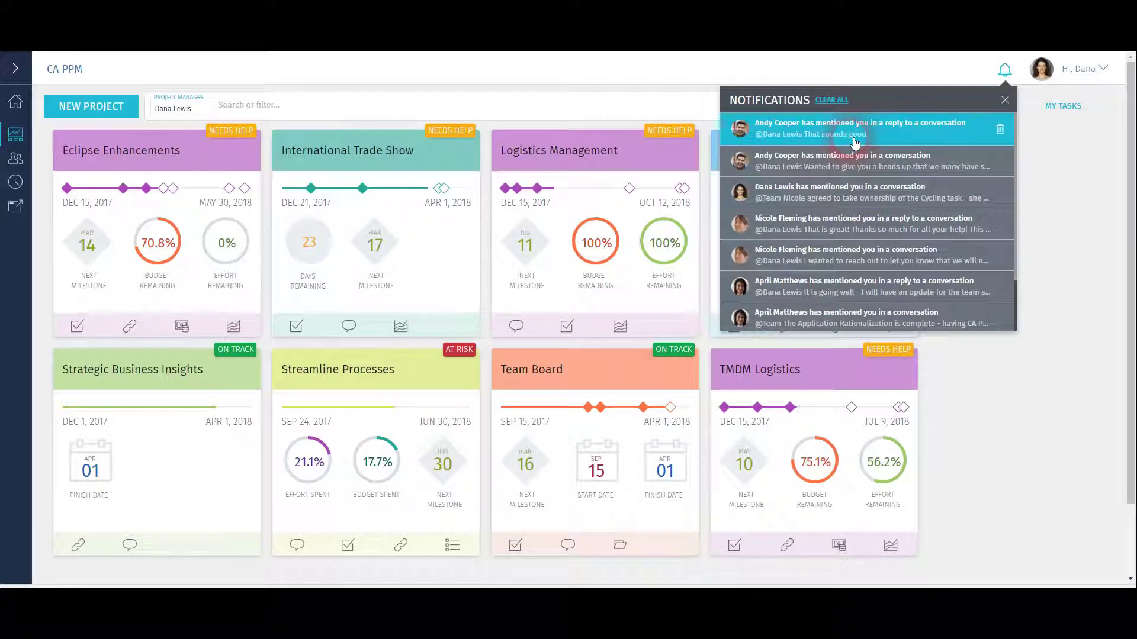
{"action": "left_click", "coordinate": [854, 142]}
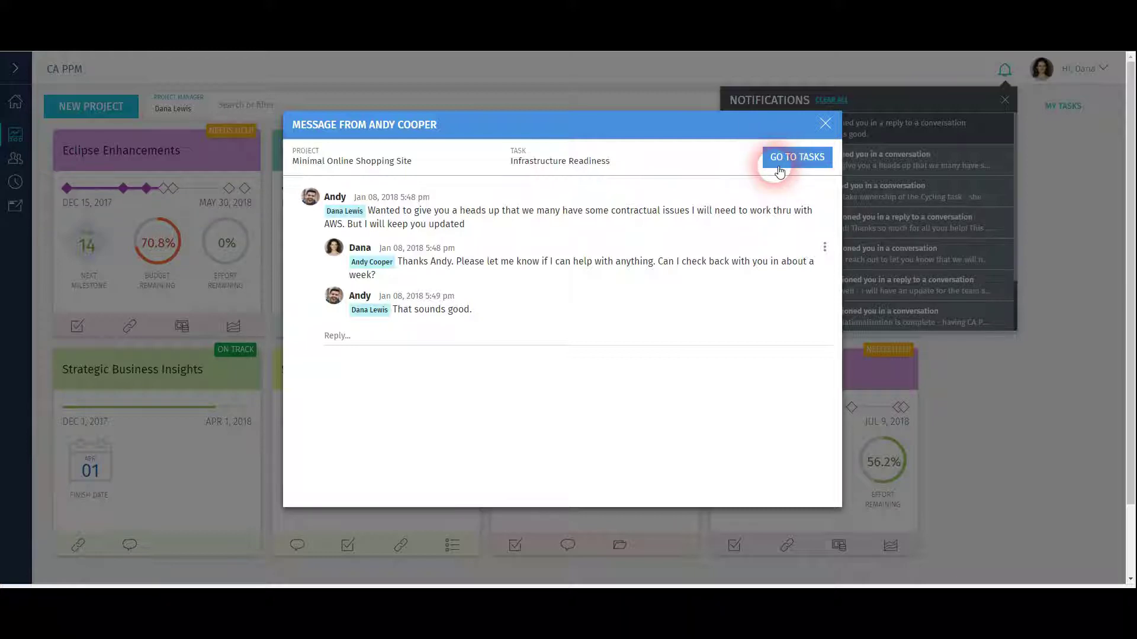
{"action": "left_click", "coordinate": [824, 126]}
{"action": "left_click", "coordinate": [1004, 100]}
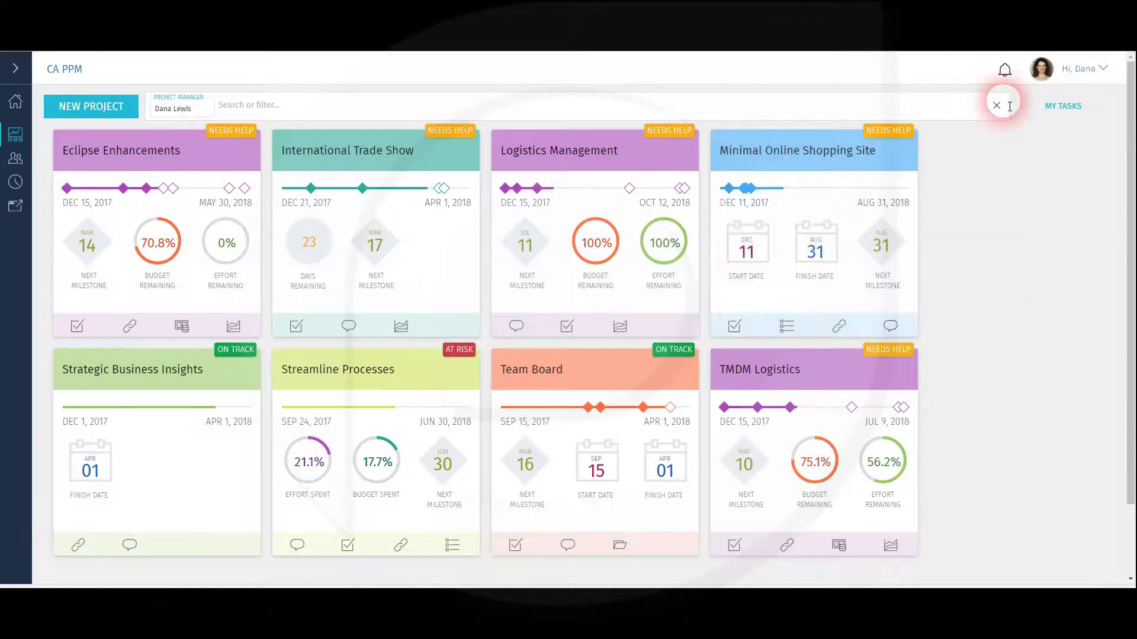
Review the avatar photo and the staffing options in the user settings, then close the settings.
{"action": "left_click", "coordinate": [1101, 69]}
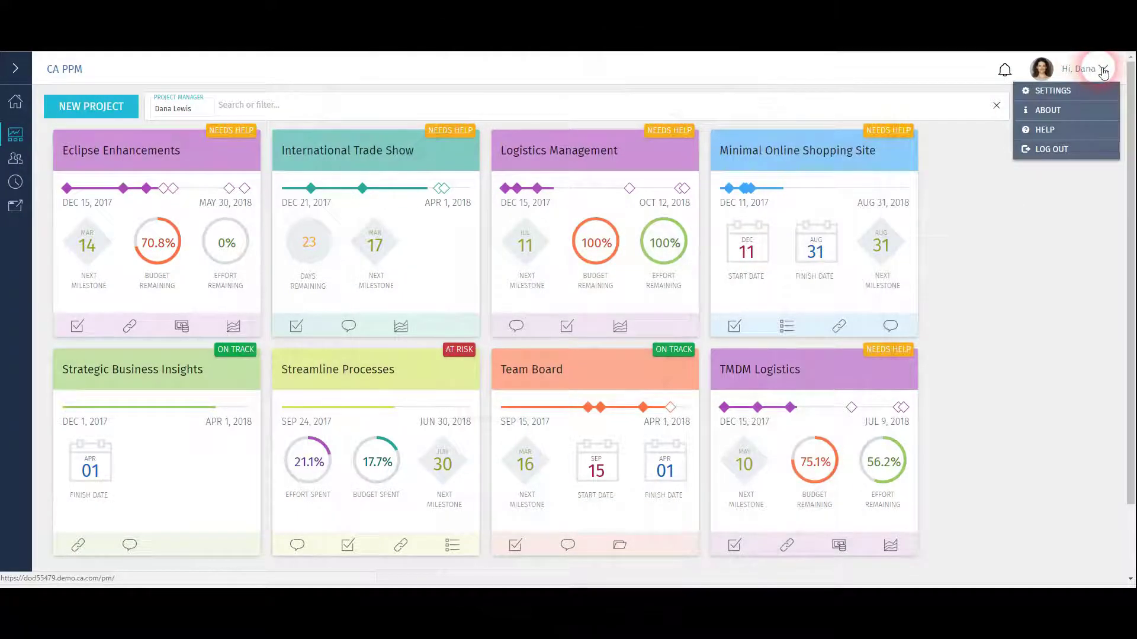
{"action": "left_click", "coordinate": [1069, 90]}
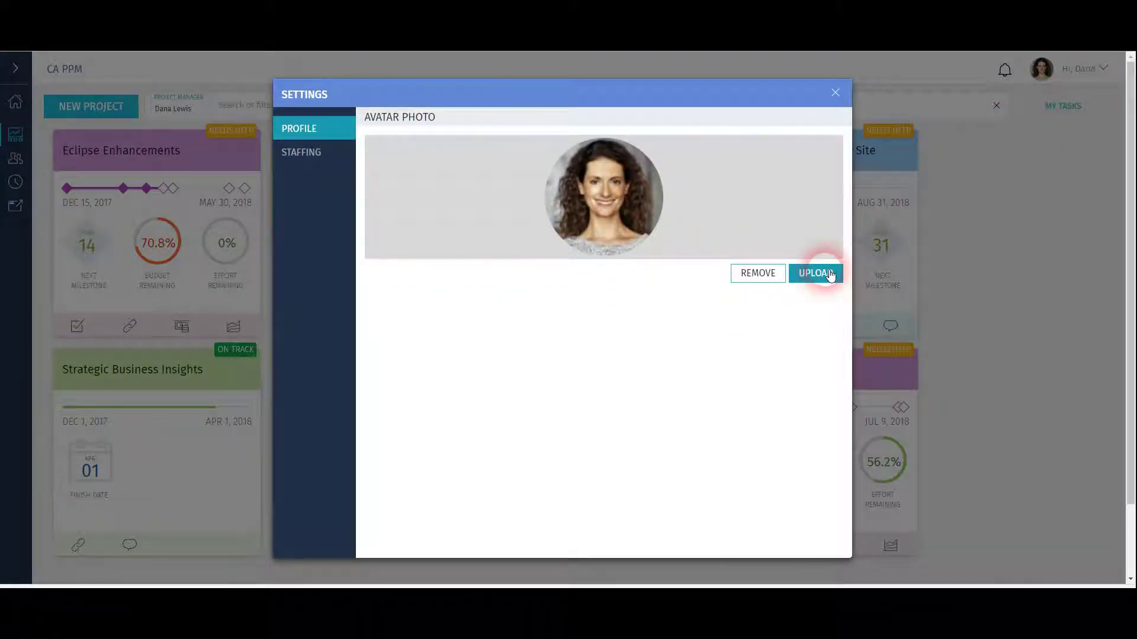
{"action": "left_click", "coordinate": [307, 155]}
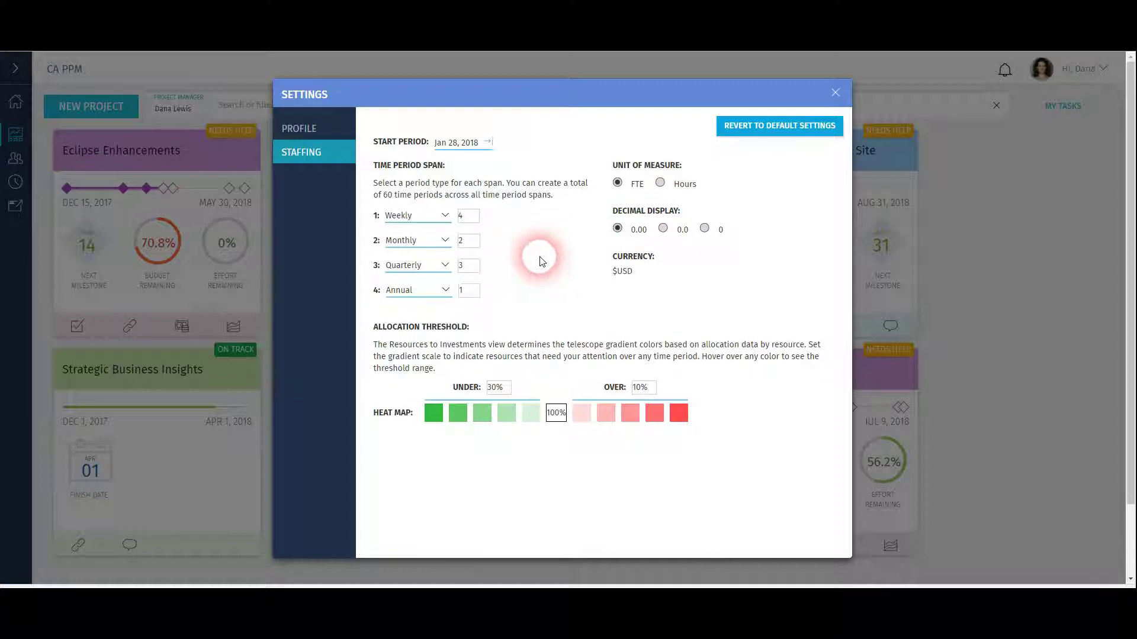
{"action": "left_click", "coordinate": [836, 93]}
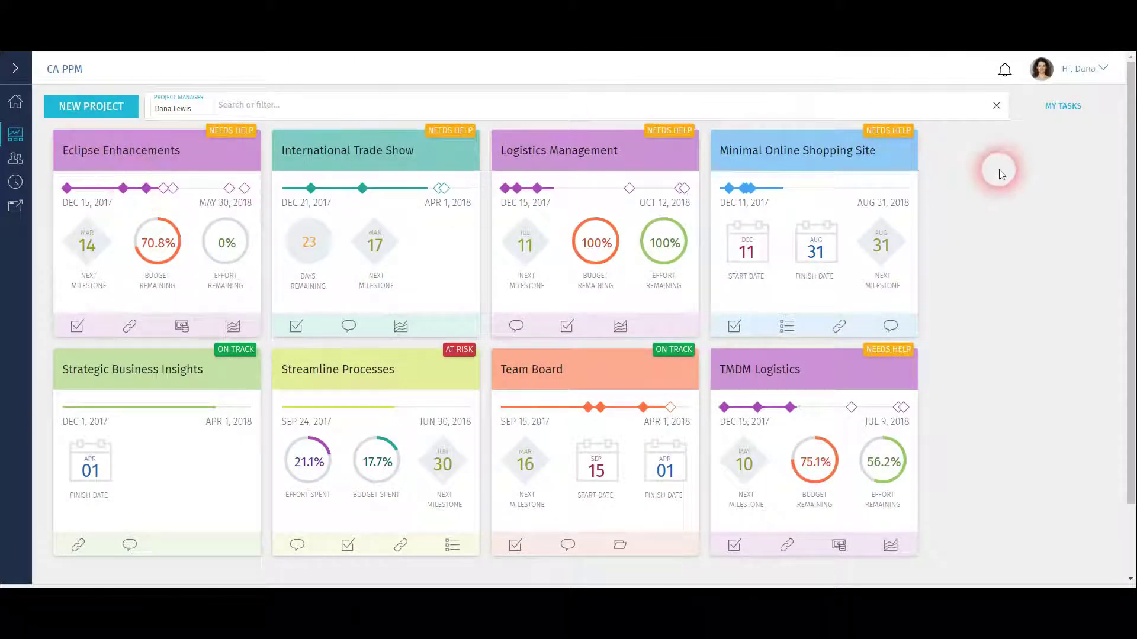
Show the personal task list and open a blank conversation entry for the first "Prepare cost benefit analysis" task of A Portfolio Initiative.
{"action": "left_click", "coordinate": [1063, 109]}
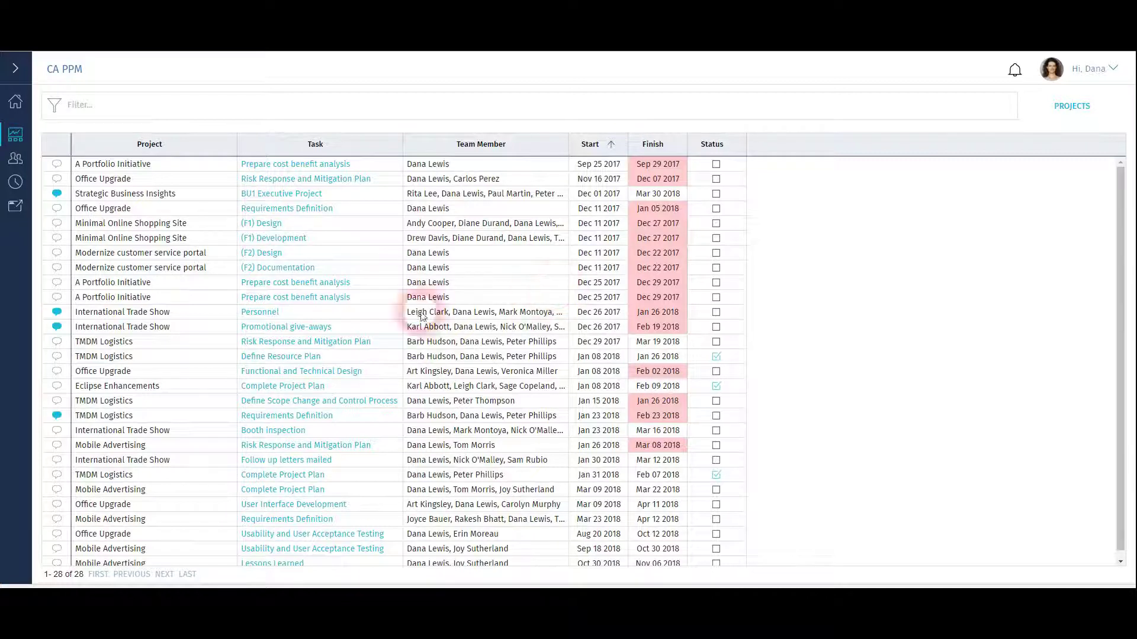
{"action": "mouse_move", "coordinate": [140, 154]}
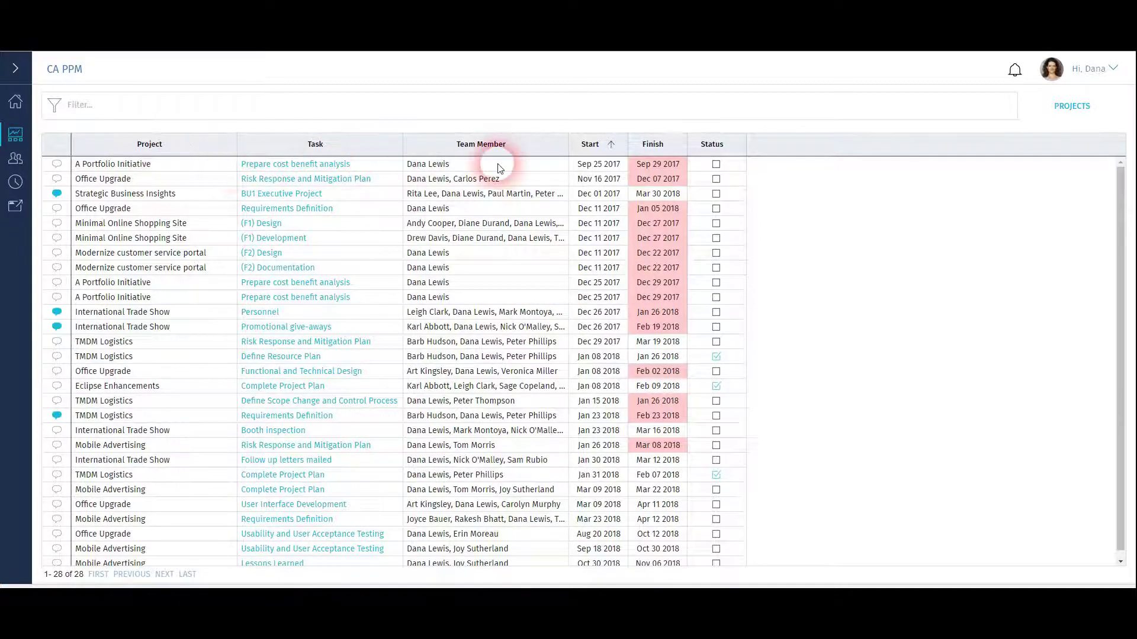
{"action": "left_click", "coordinate": [62, 167]}
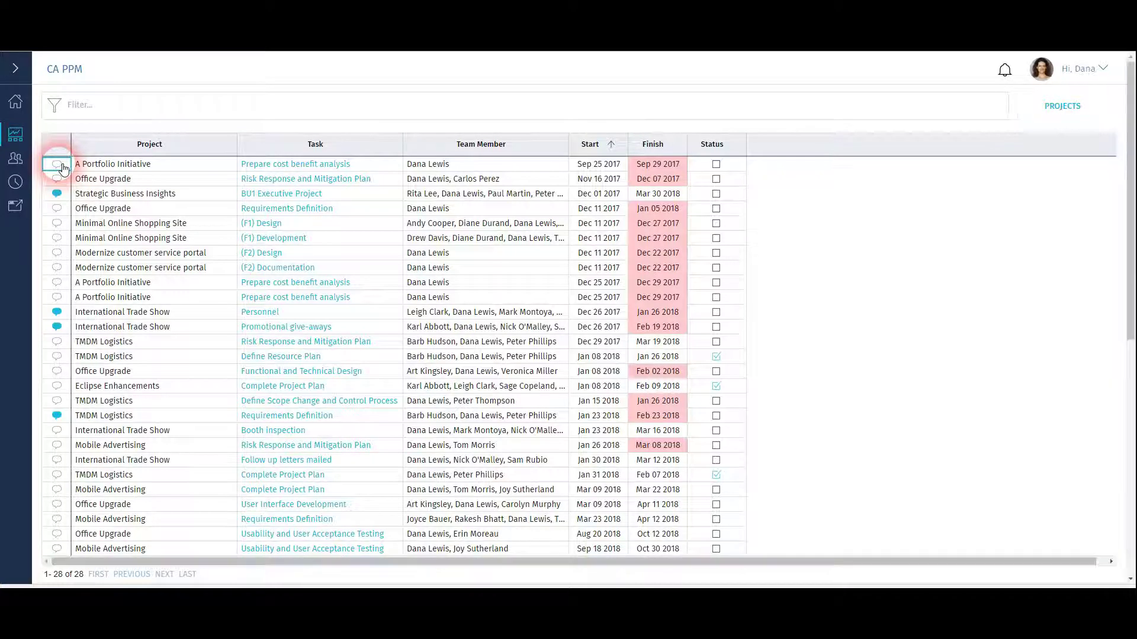
{"action": "left_click", "coordinate": [941, 192]}
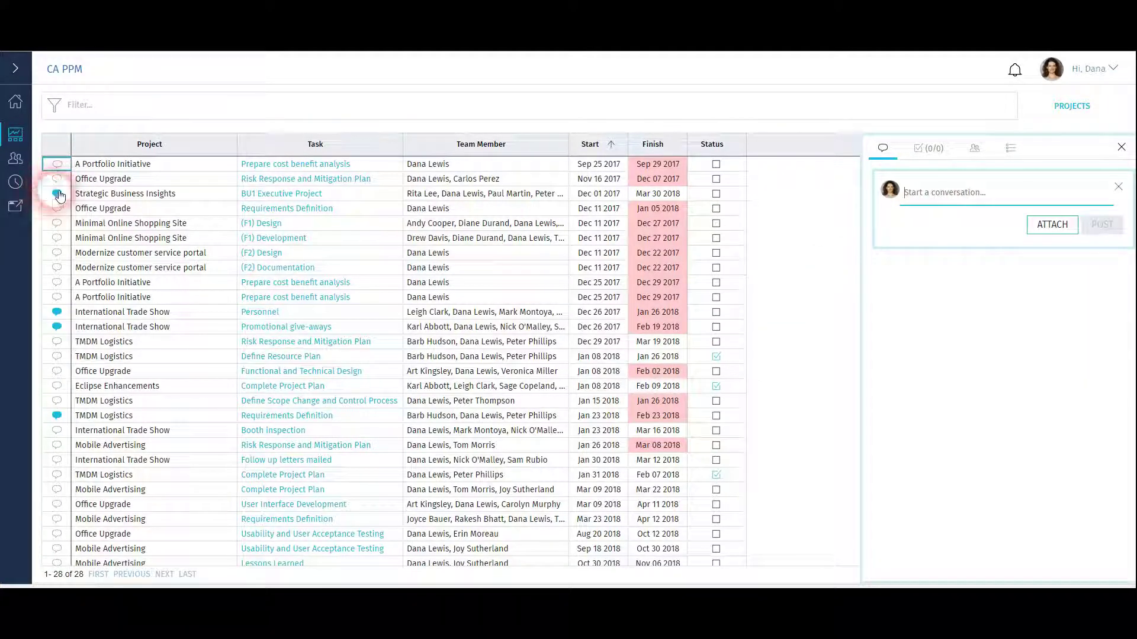
Review the conversation, to-do items, team members and details of the BU1 Executive Project task, then close its details.
{"action": "left_click", "coordinate": [57, 194]}
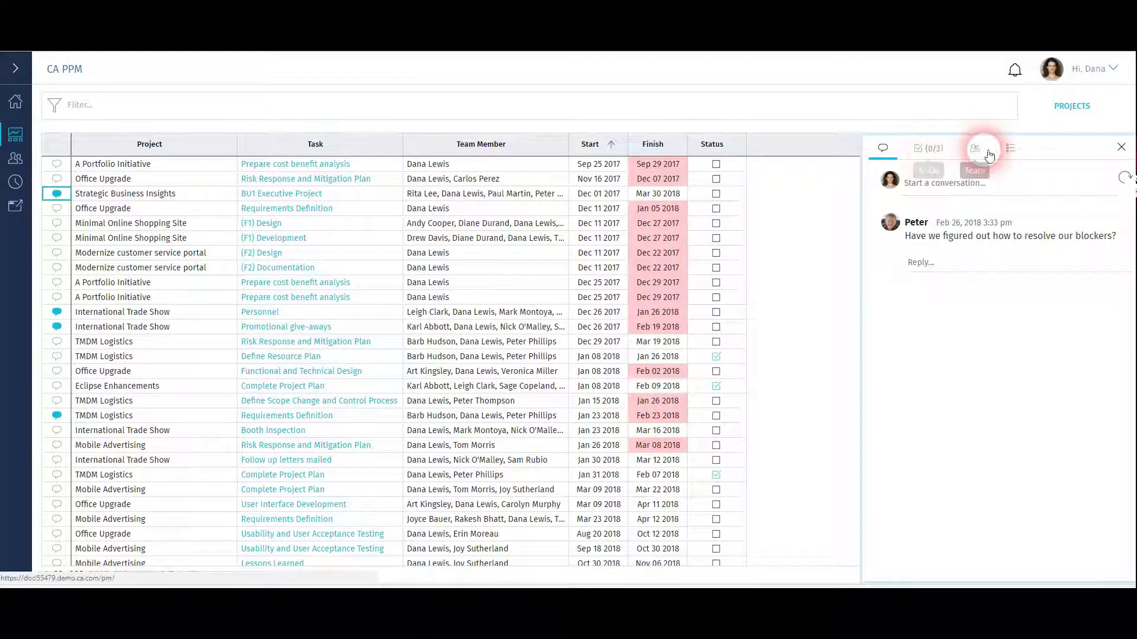
{"action": "left_click", "coordinate": [930, 155]}
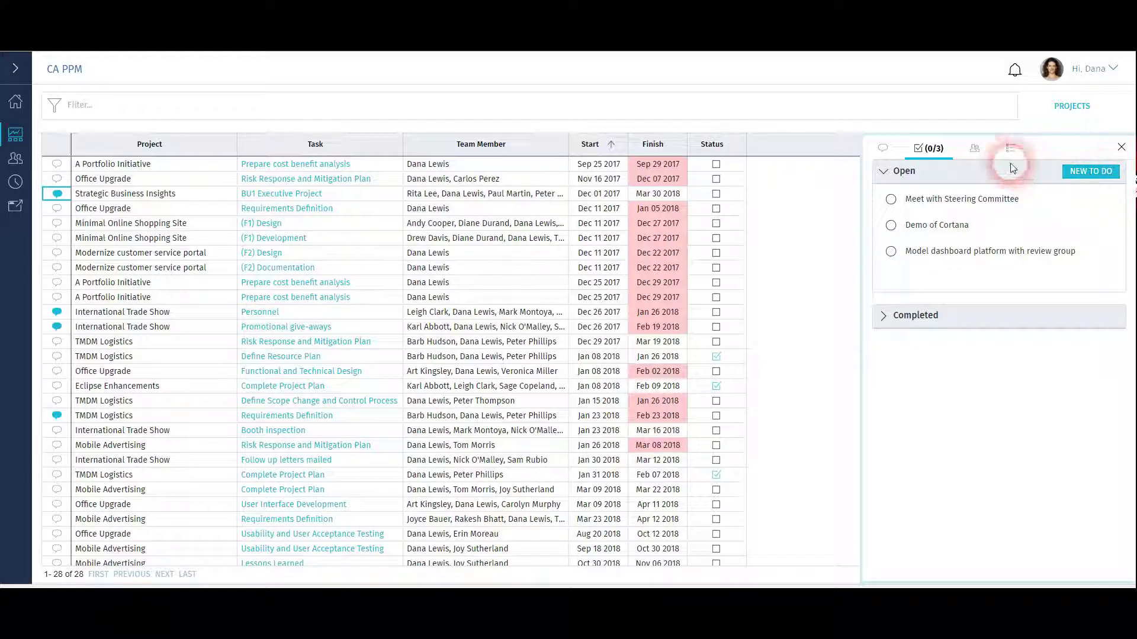
{"action": "left_click", "coordinate": [975, 148]}
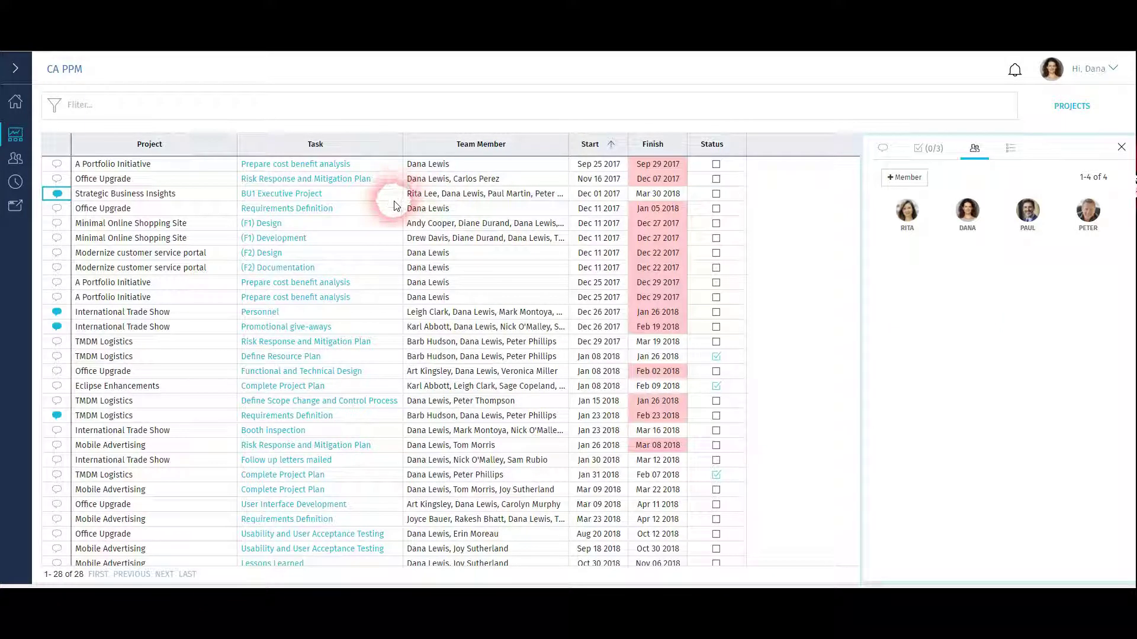
{"action": "left_click", "coordinate": [1011, 148]}
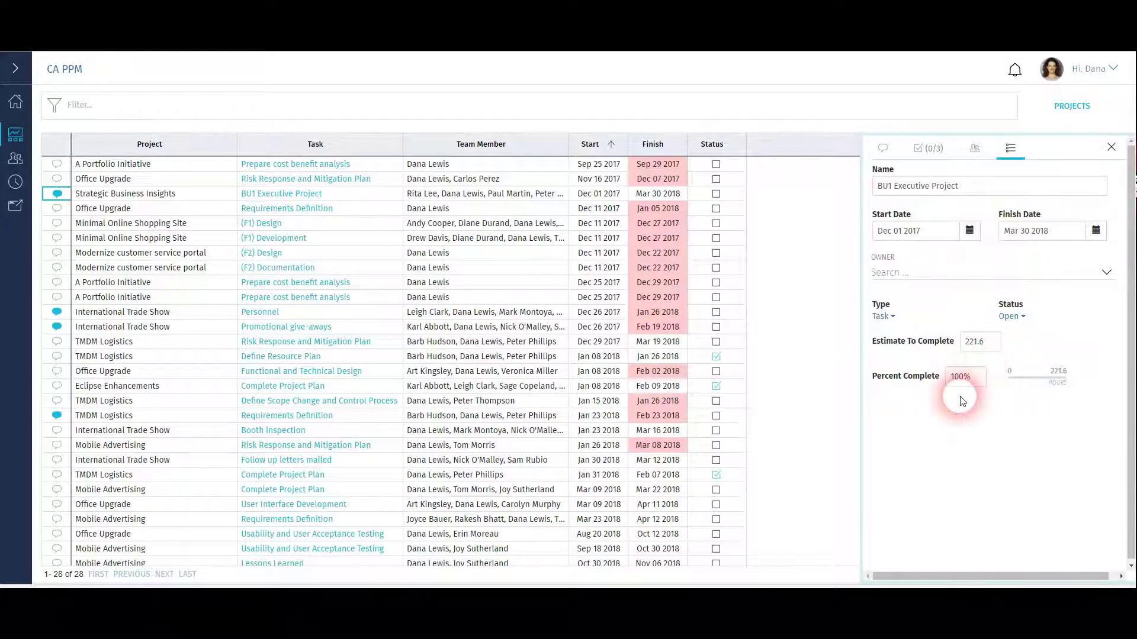
{"action": "left_click", "coordinate": [1111, 148]}
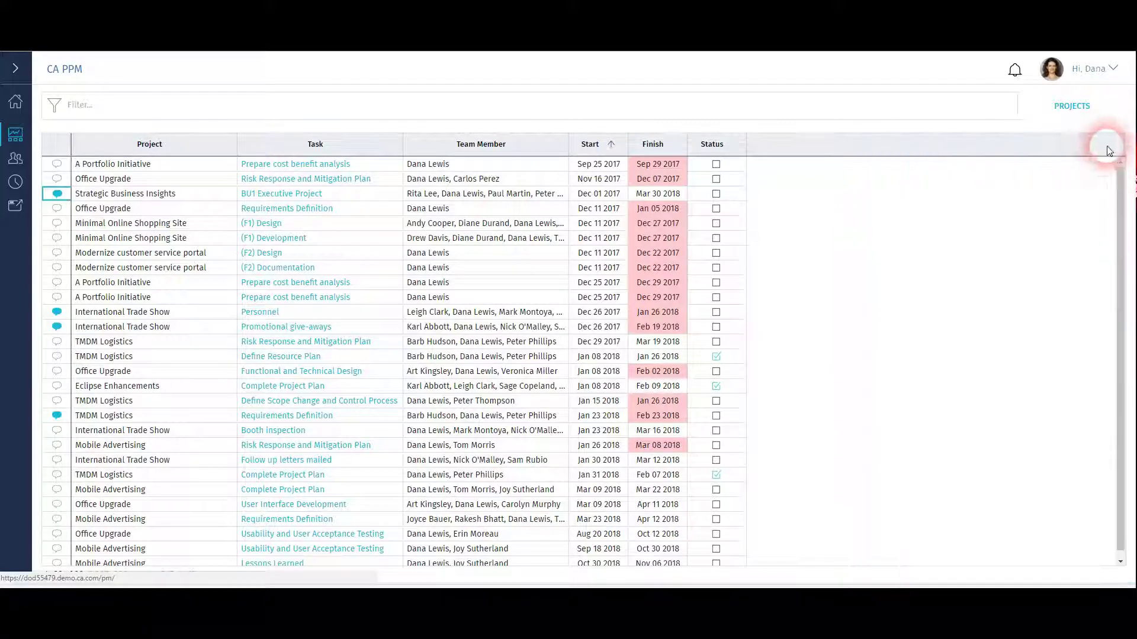
Return to the project tiles and add a Team Member filter for the signed-in project manager.
{"action": "left_click", "coordinate": [1076, 108]}
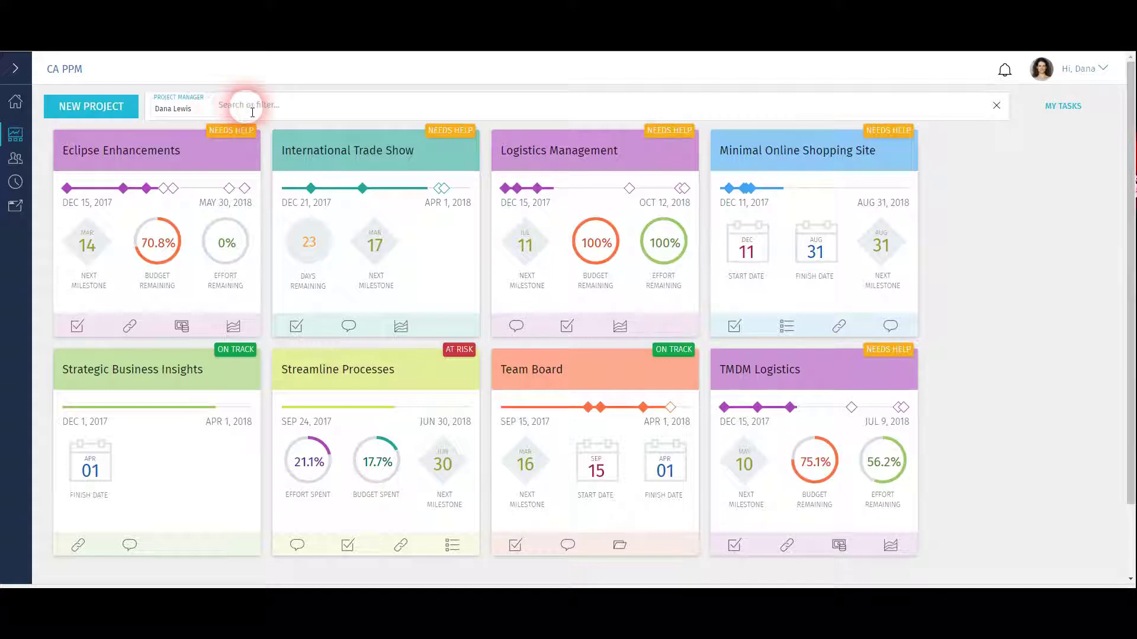
{"action": "left_click", "coordinate": [251, 113]}
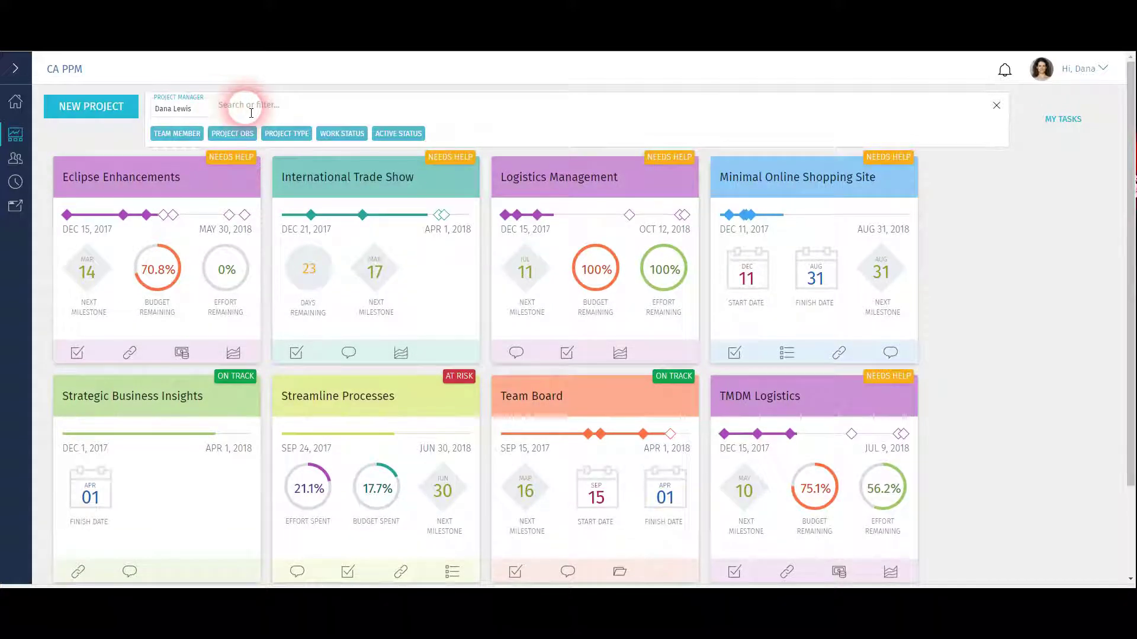
{"action": "mouse_move", "coordinate": [193, 105]}
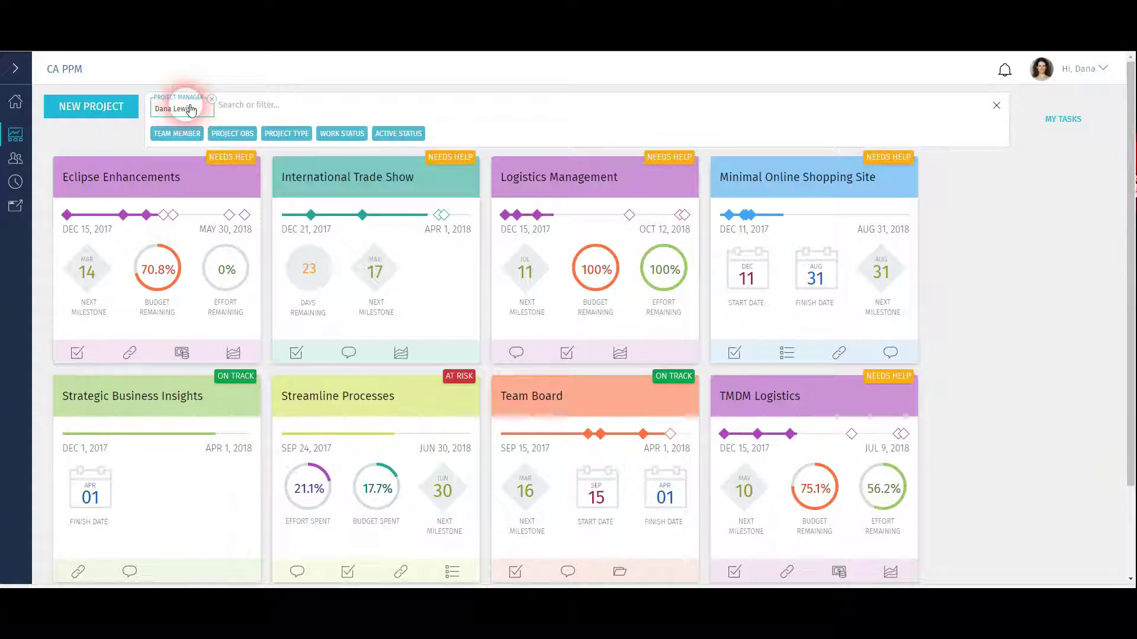
{"action": "left_click", "coordinate": [182, 140]}
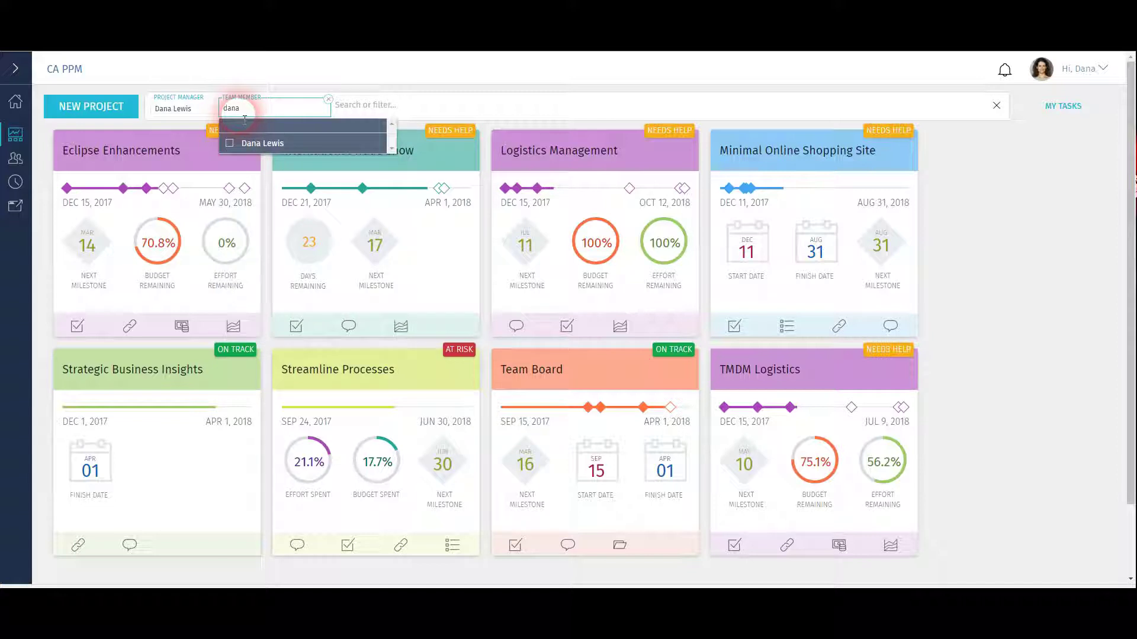
{"action": "left_click", "coordinate": [231, 143]}
{"action": "left_click", "coordinate": [391, 109]}
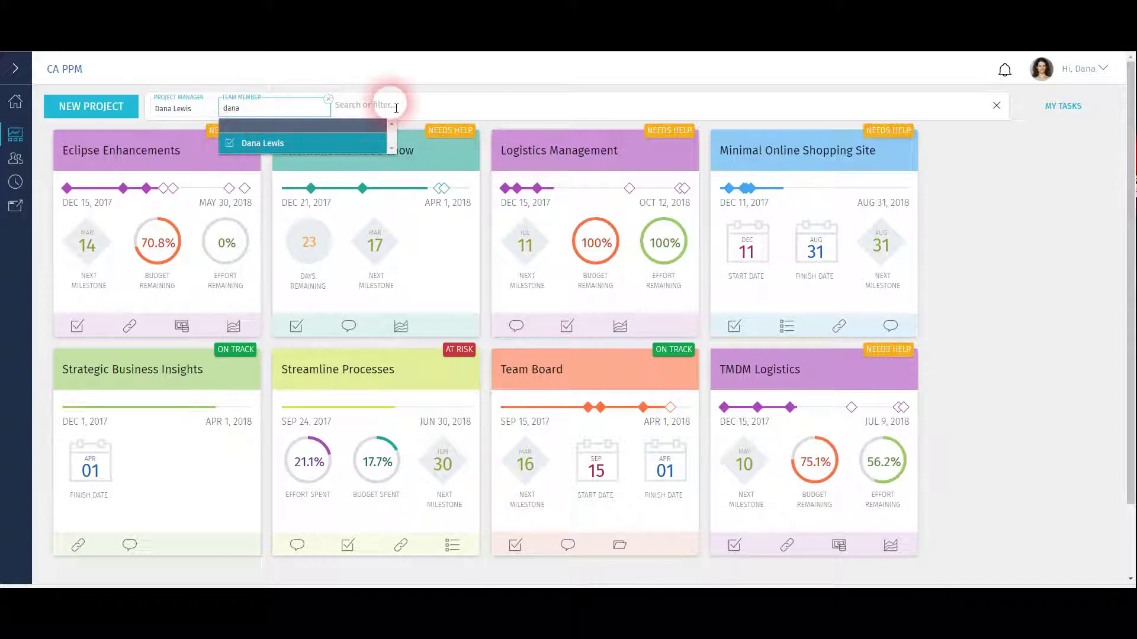
Remove the Project Manager filter, keeping the Team Member filter, and browse the listed project tiles.
{"action": "left_click", "coordinate": [290, 114]}
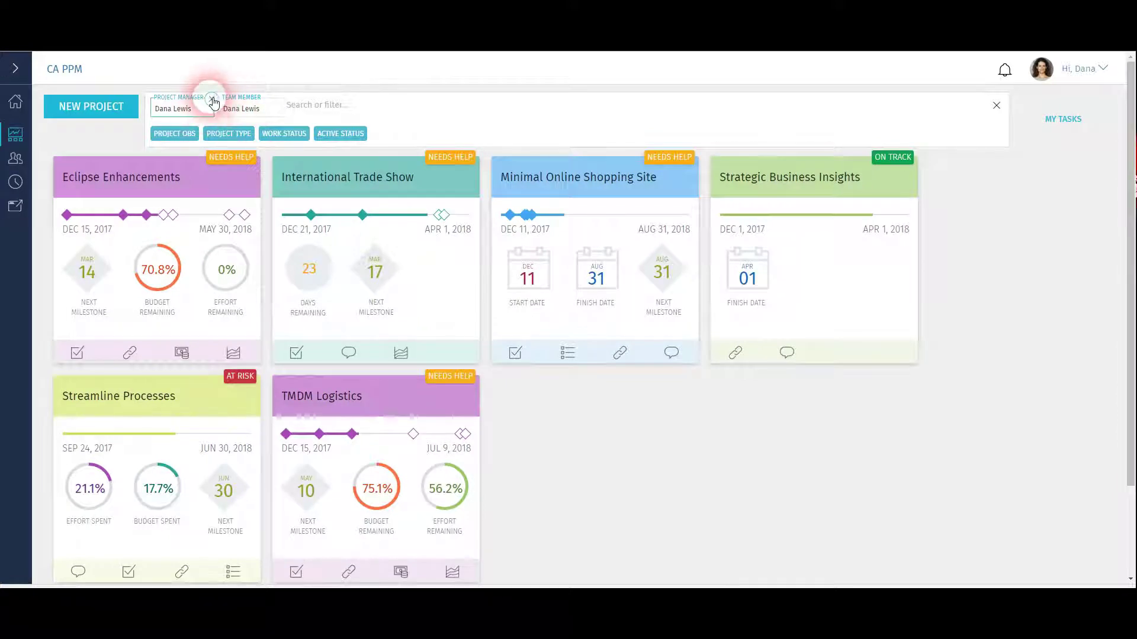
{"action": "left_click", "coordinate": [212, 99]}
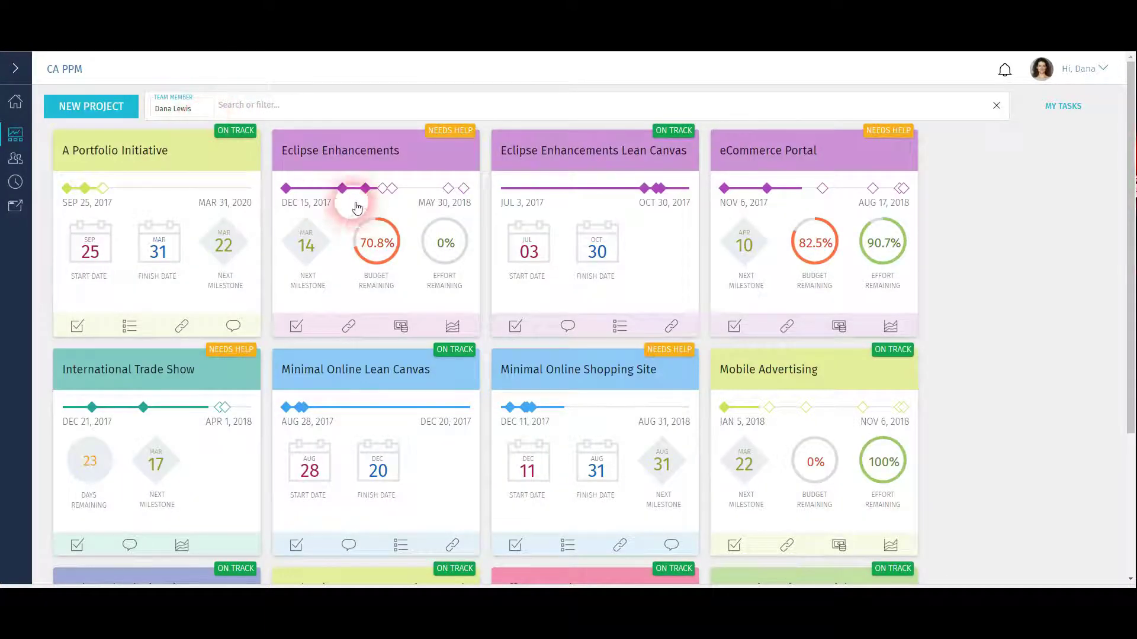
{"action": "scroll", "coordinate": [354, 225], "scroll_direction": "down", "scroll_amount": 7}
{"action": "scroll", "coordinate": [356, 233], "scroll_direction": "up", "scroll_amount": 2}
{"action": "scroll", "coordinate": [357, 237], "scroll_direction": "down", "scroll_amount": 4}
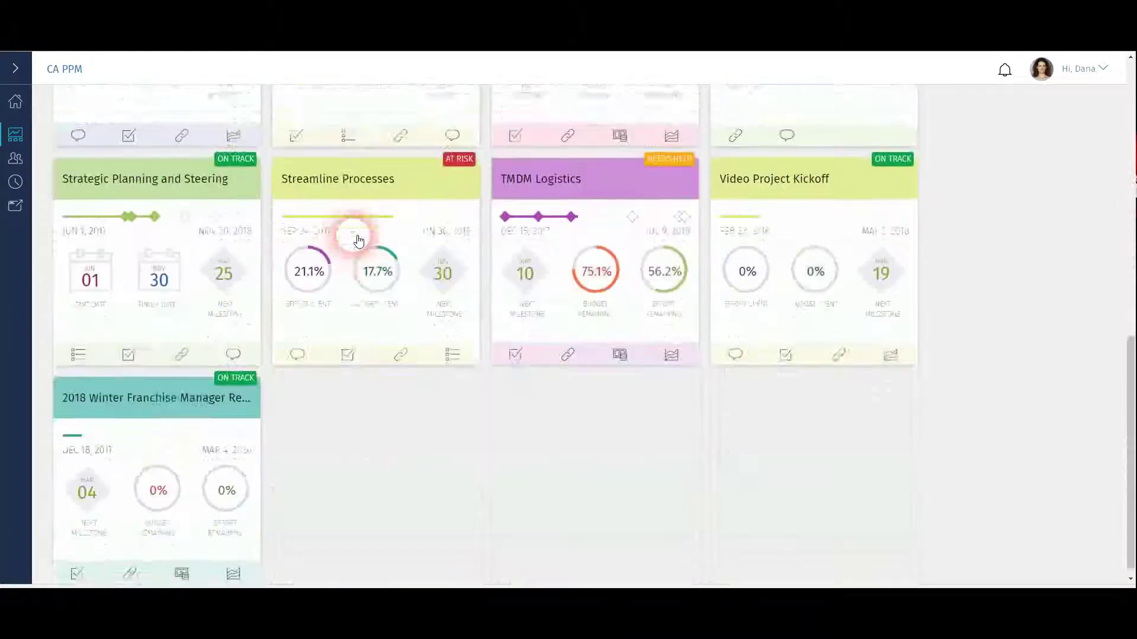
{"action": "scroll", "coordinate": [361, 243], "scroll_direction": "up", "scroll_amount": 10}
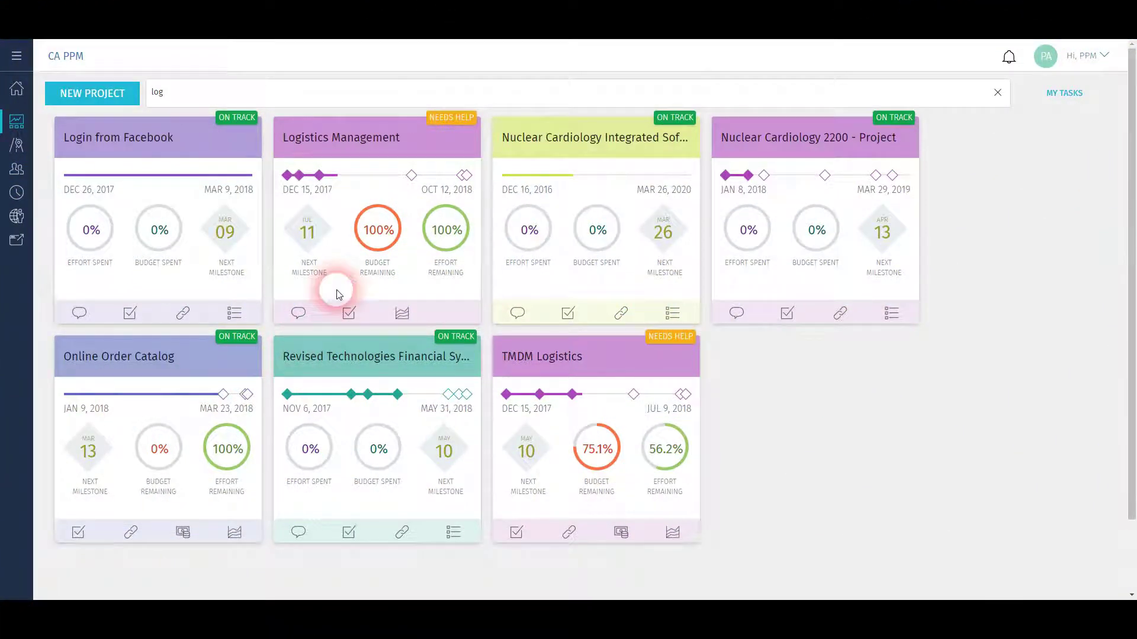
Open the tasks of the Logistics Management project and move Define Resource Plan from the Planning Phase to the start of the Design Phase.
{"action": "left_click", "coordinate": [358, 313]}
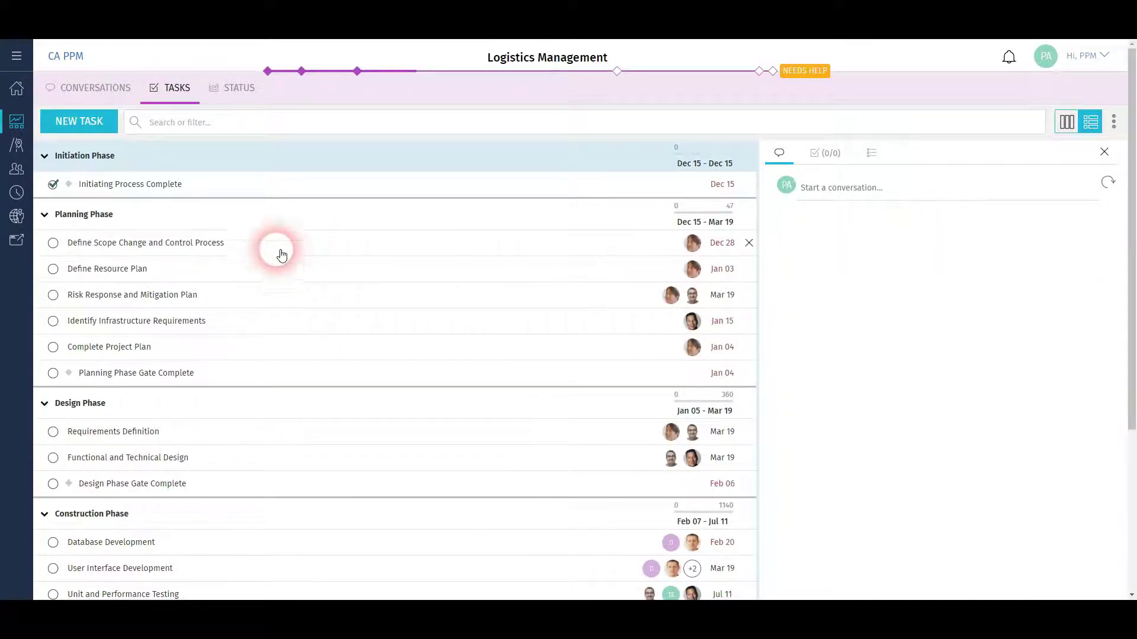
{"action": "left_click_drag", "start_coordinate": [145, 269], "coordinate": [148, 414]}
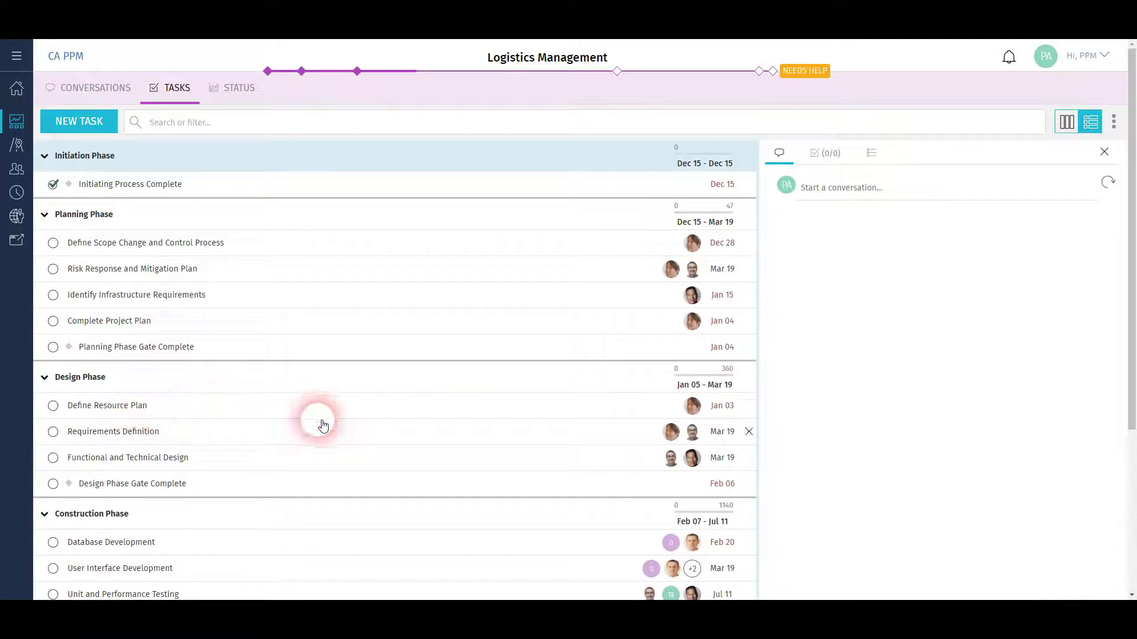
Show the tasks as a board and move the Planning Phase Gate Complete card from Gate 1 to Gate 0.
{"action": "left_click", "coordinate": [1068, 128]}
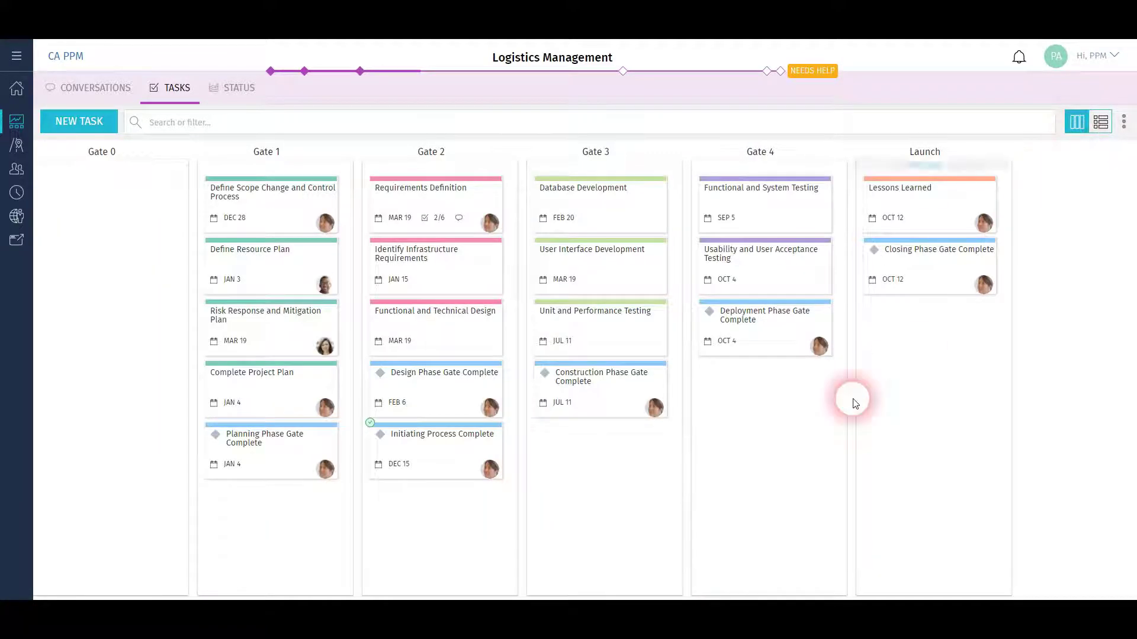
{"action": "mouse_move", "coordinate": [322, 467]}
{"action": "left_click_drag", "start_coordinate": [271, 450], "coordinate": [39, 367]}
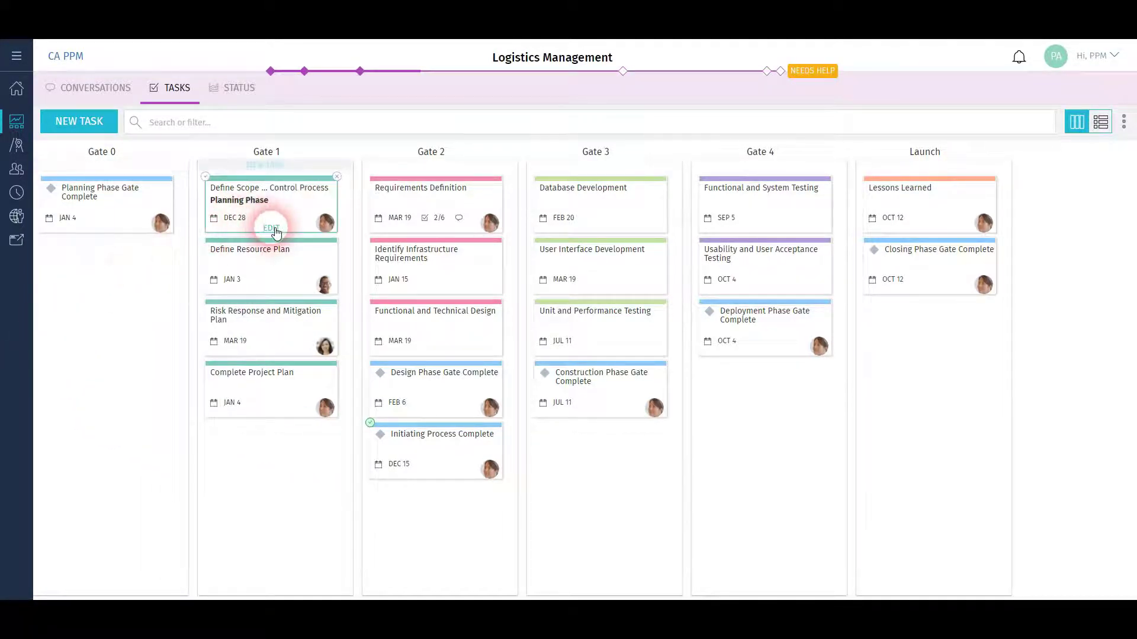
Change the Define Scope Change and Control Process card under Gate 1 to yellow-green.
{"action": "left_click", "coordinate": [272, 228]}
{"action": "left_click", "coordinate": [214, 306]}
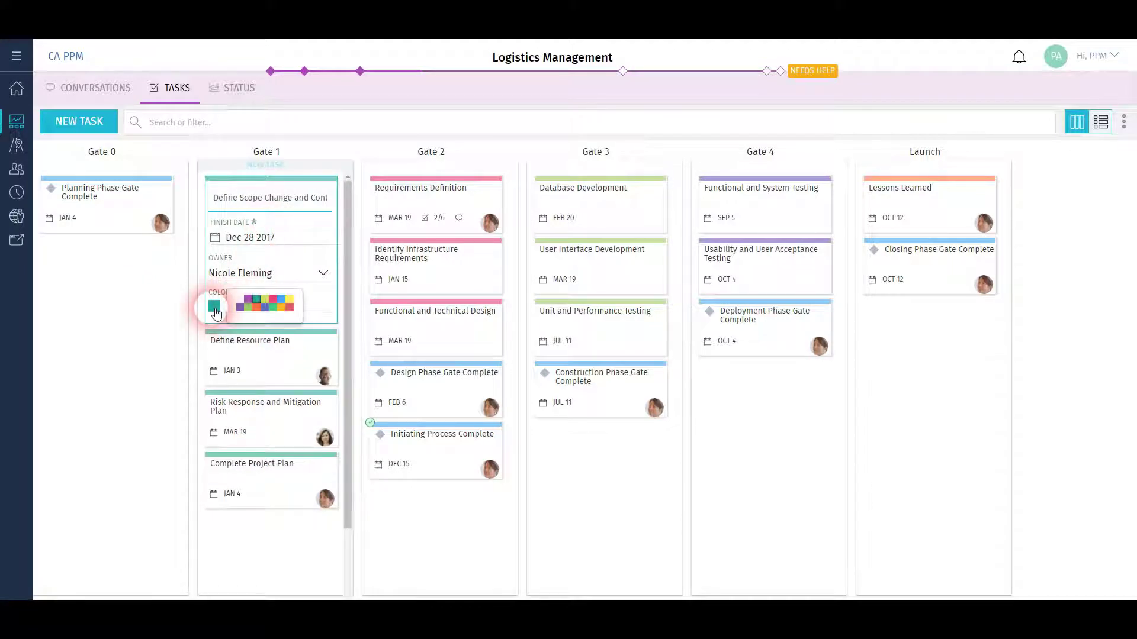
{"action": "left_click", "coordinate": [270, 304]}
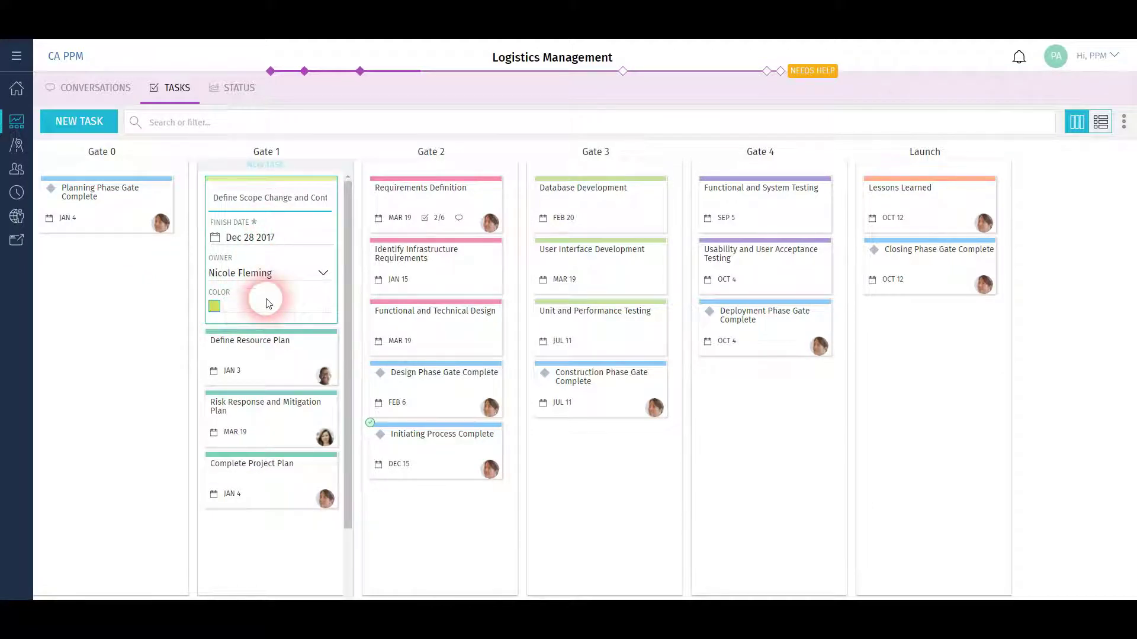
{"action": "left_click", "coordinate": [272, 345]}
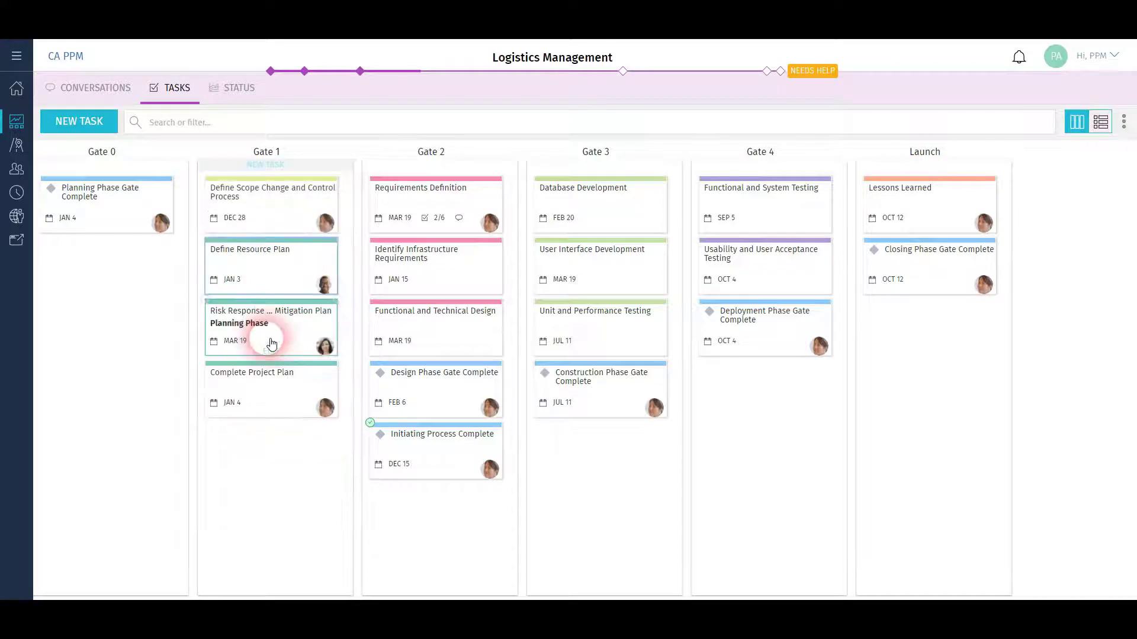
Open the Define Resource Plan task's details, start a conversation with an @ mention, and bring up a blank to-do entry.
{"action": "left_click", "coordinate": [824, 203]}
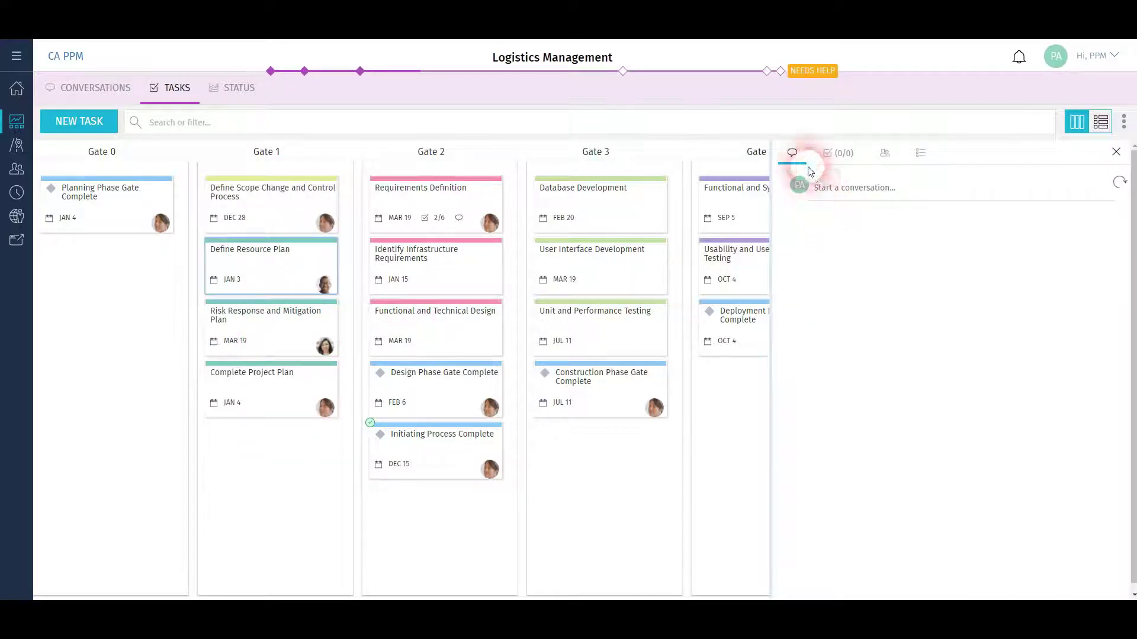
{"action": "left_click", "coordinate": [866, 191]}
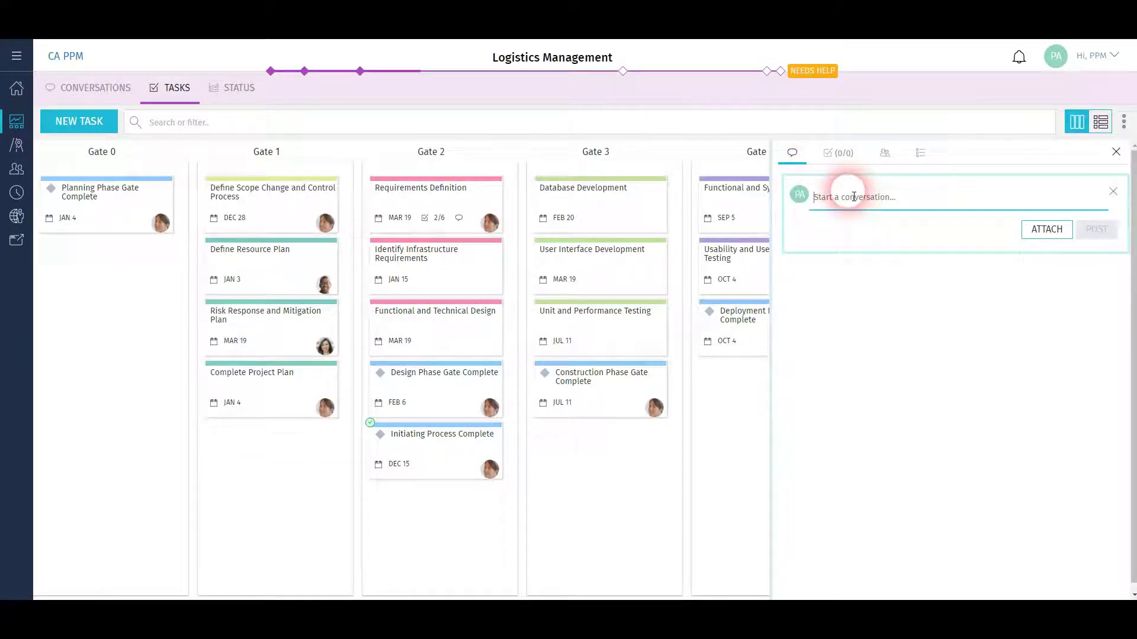
{"action": "type", "text": "@"}
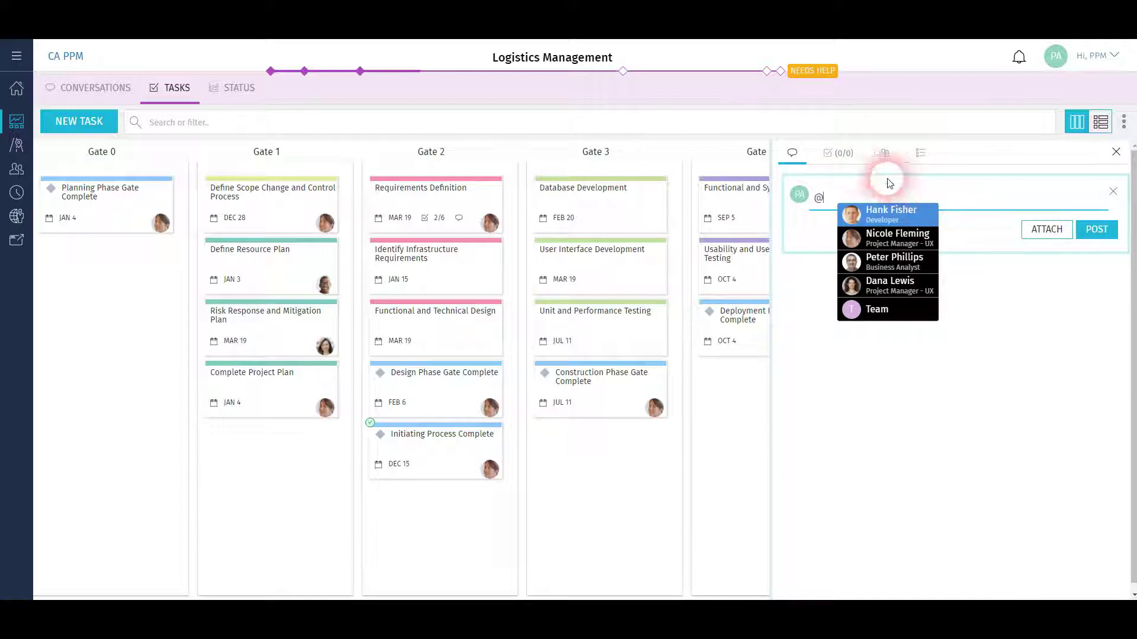
{"action": "left_click", "coordinate": [845, 155]}
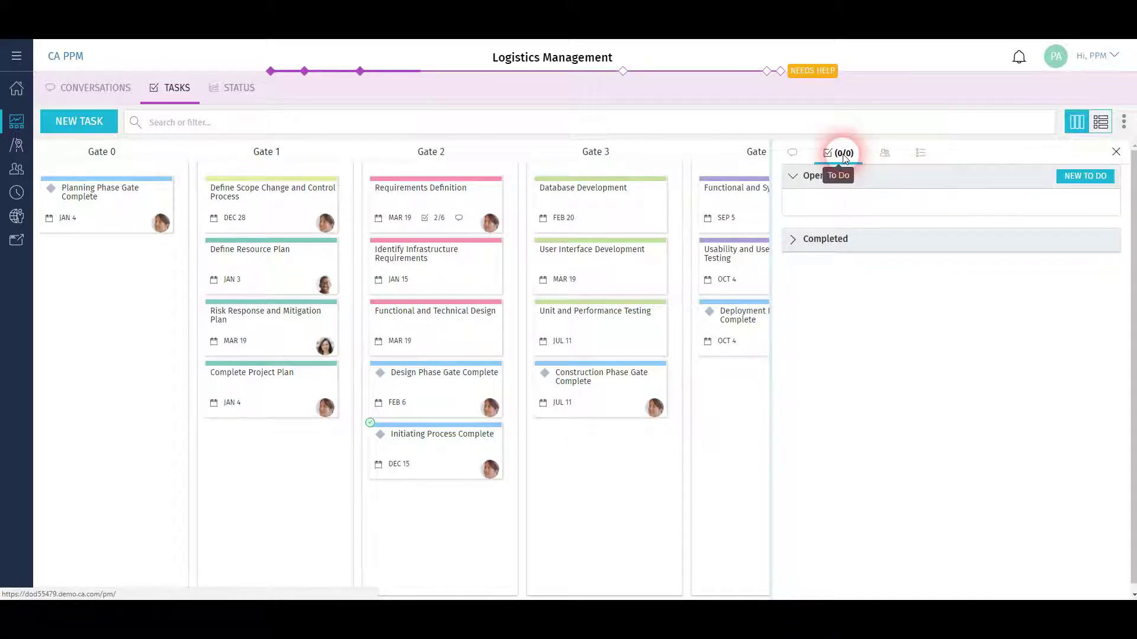
{"action": "left_click", "coordinate": [1084, 181]}
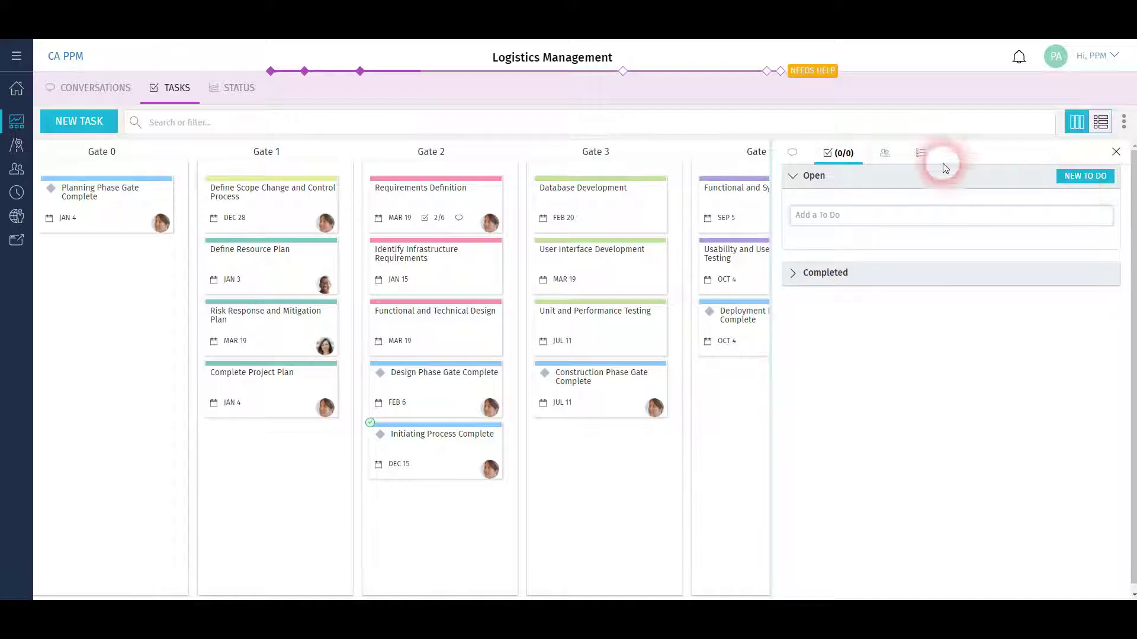
View the Define Resource Plan task's team and search resources for "g" as a possible new member, without adding anyone.
{"action": "left_click", "coordinate": [885, 154]}
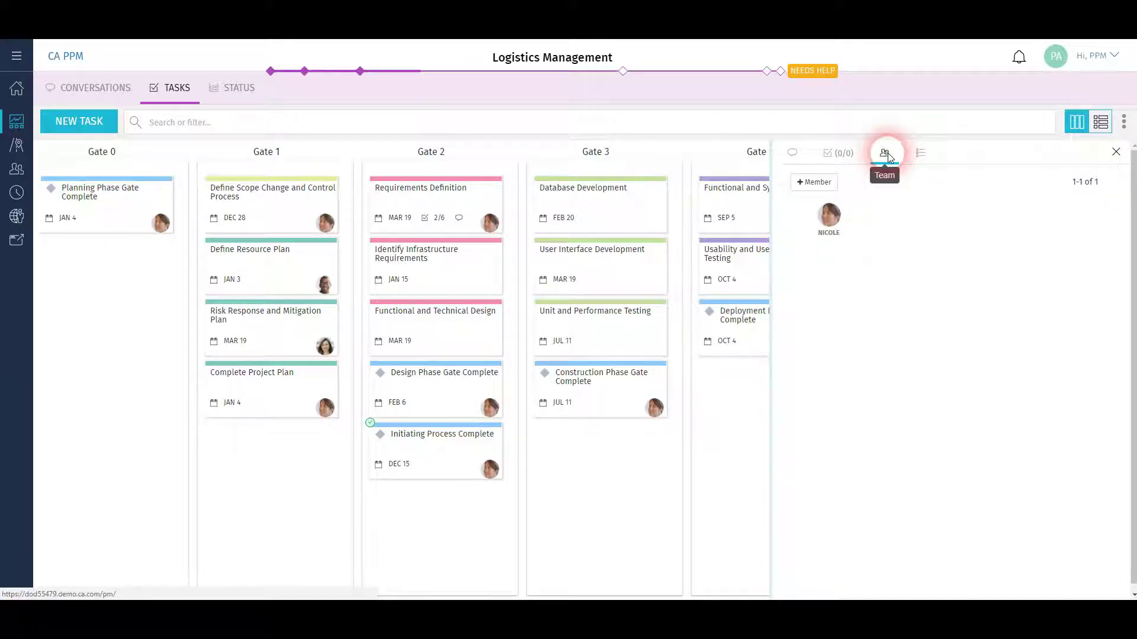
{"action": "left_click", "coordinate": [816, 182]}
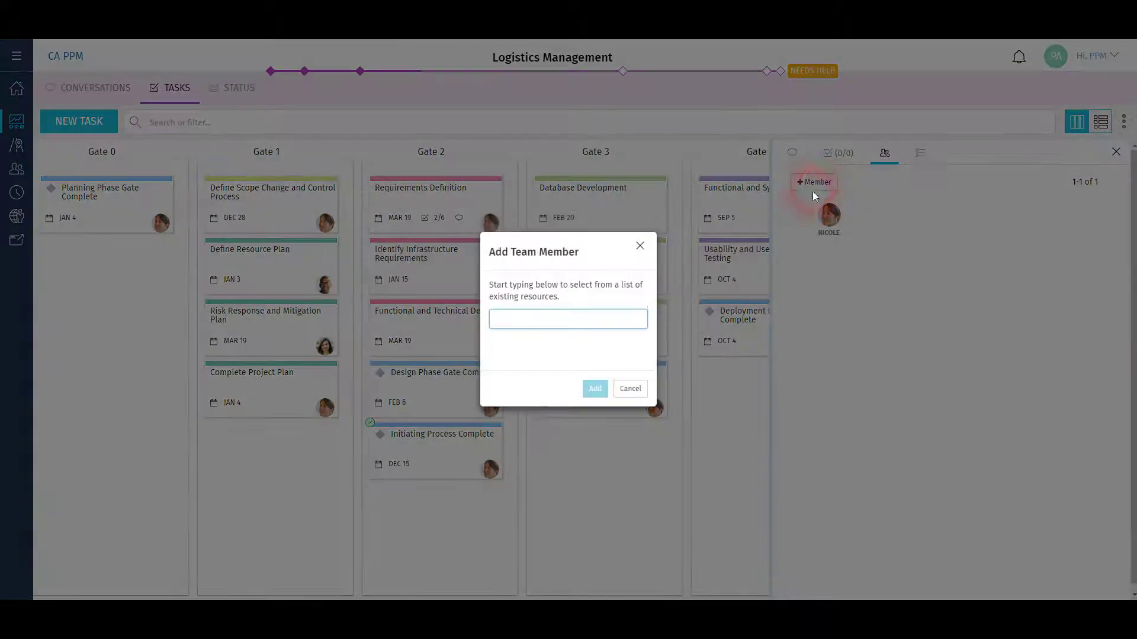
{"action": "left_click", "coordinate": [545, 319]}
{"action": "type", "text": "g"}
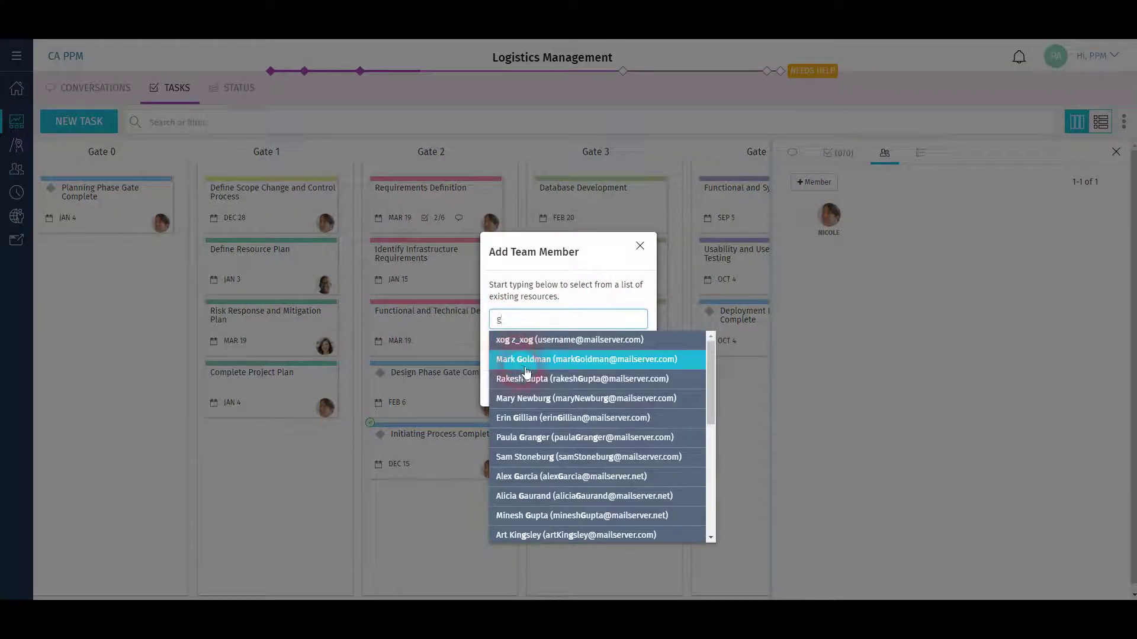
{"action": "left_click", "coordinate": [640, 247]}
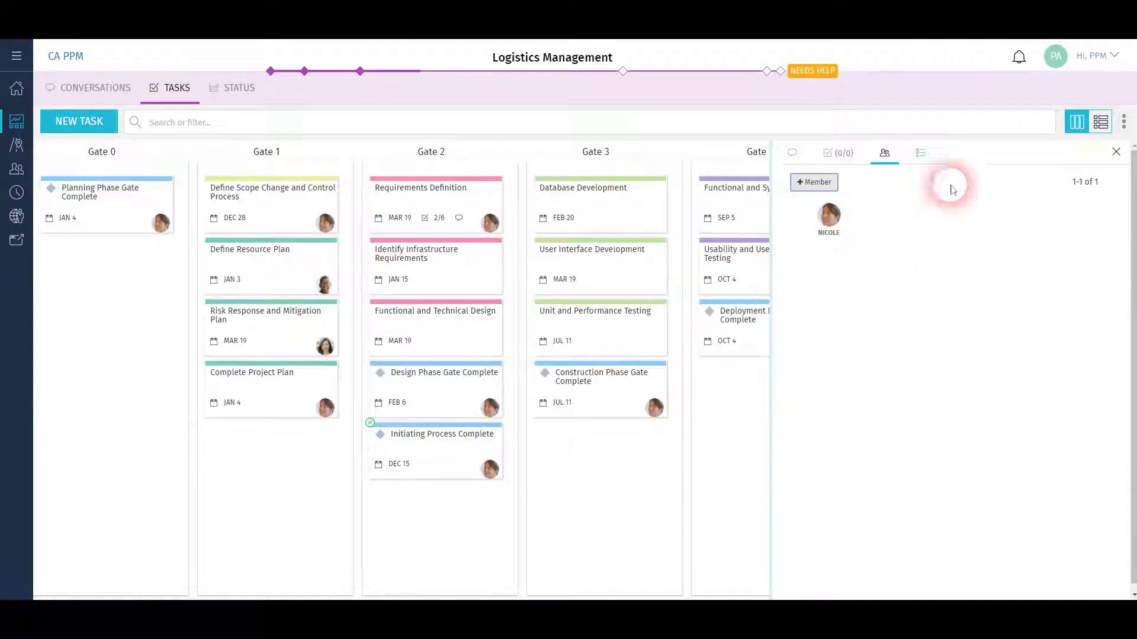
Review the Define Resource Plan task's properties, including its finish date and the list of available owners.
{"action": "left_click", "coordinate": [921, 153]}
{"action": "left_click", "coordinate": [984, 236]}
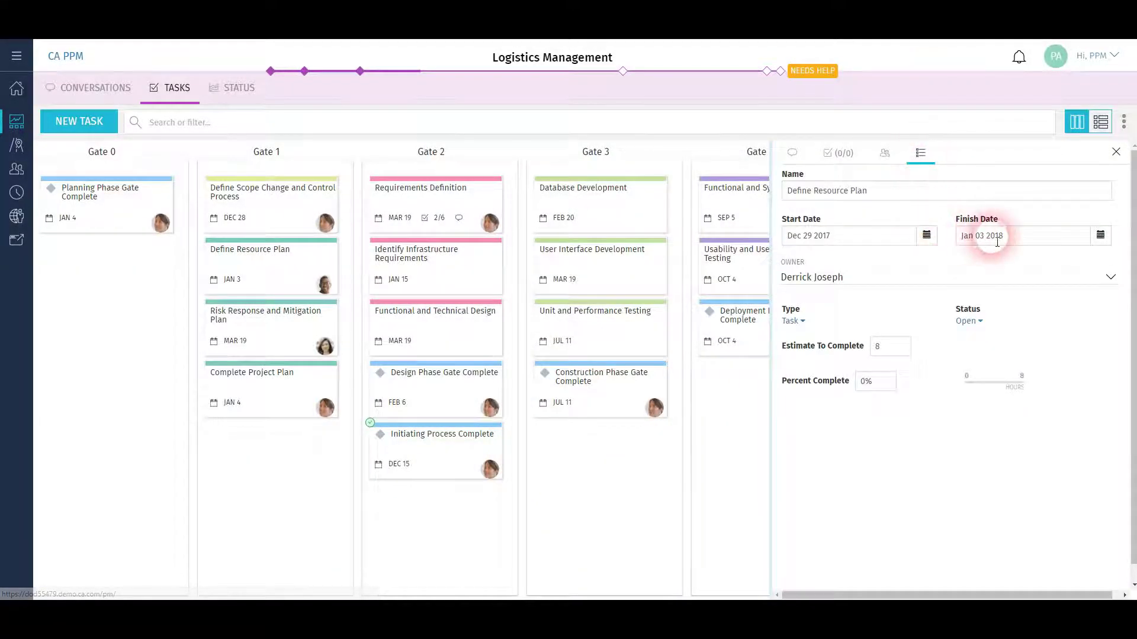
{"action": "left_click", "coordinate": [1111, 279]}
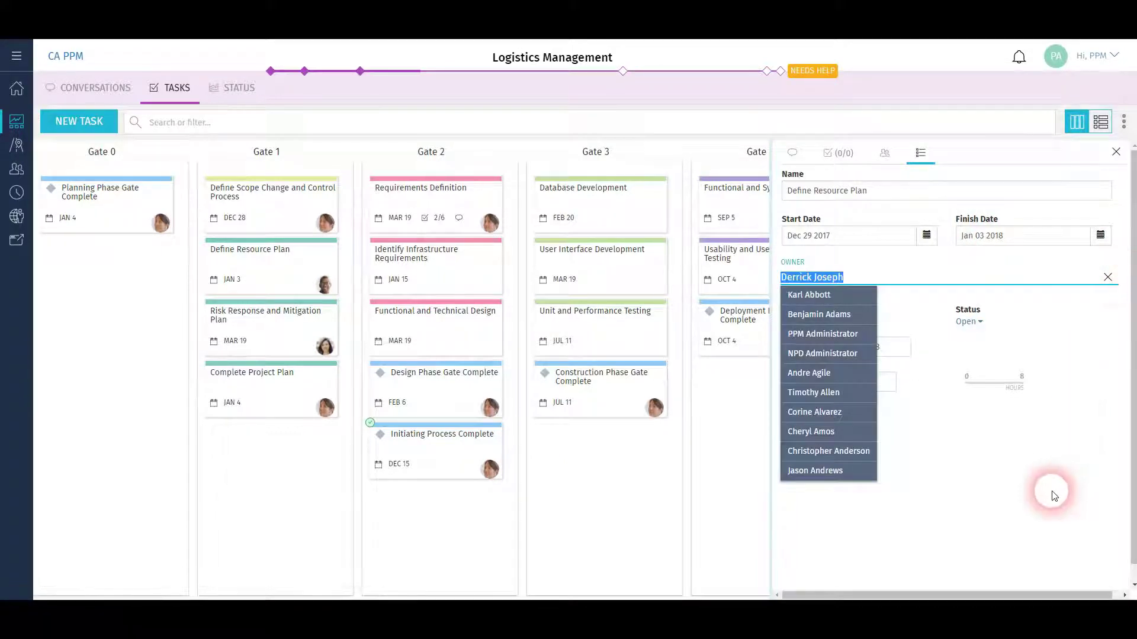
{"action": "left_click", "coordinate": [1045, 456]}
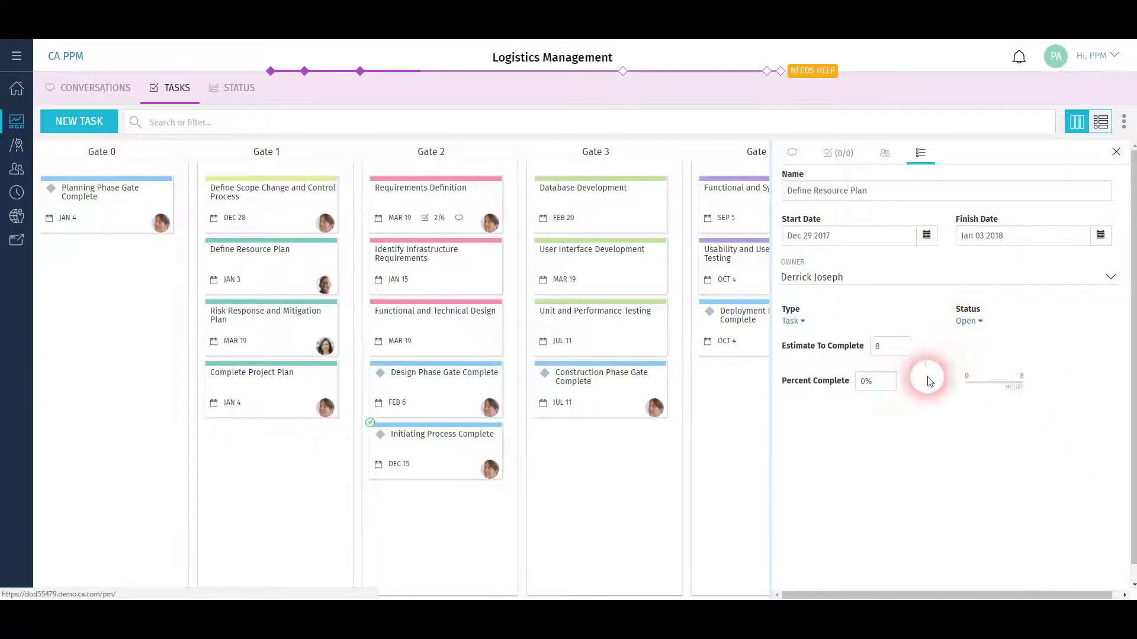
Open the Logistics Management project's current status and preview its status report.
{"action": "left_click", "coordinate": [234, 92]}
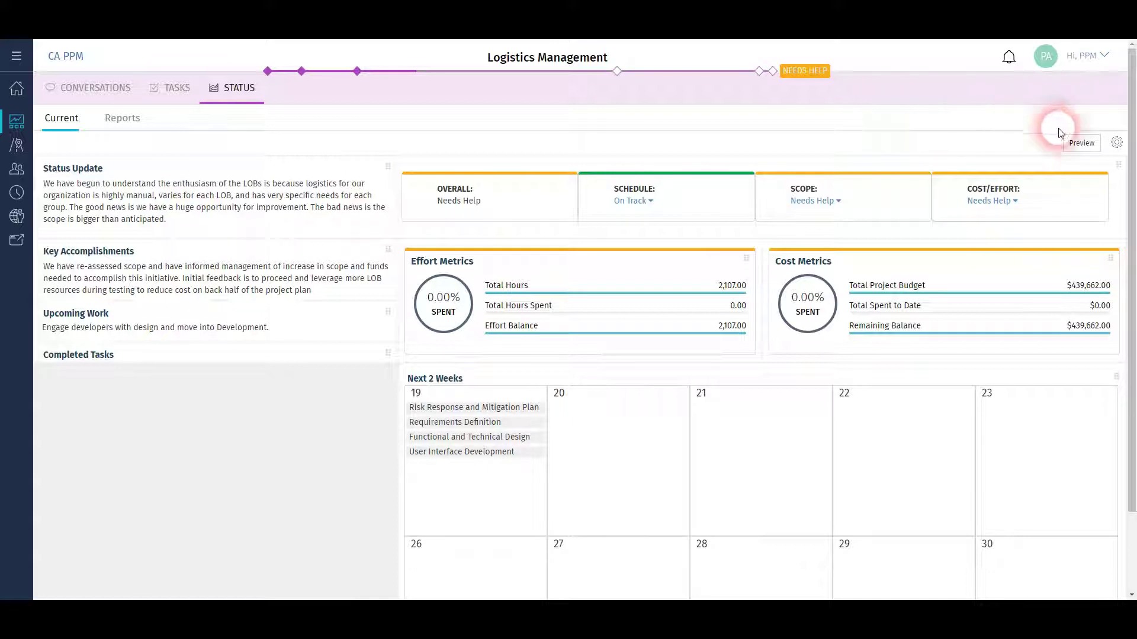
{"action": "left_click", "coordinate": [1083, 148]}
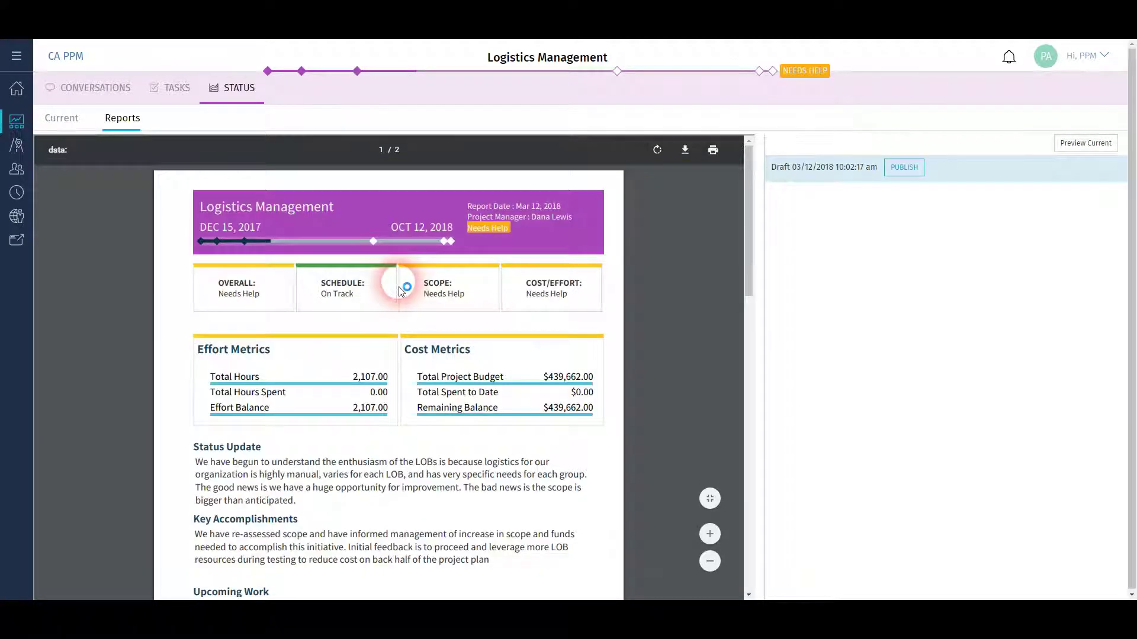
{"action": "left_click", "coordinate": [804, 235]}
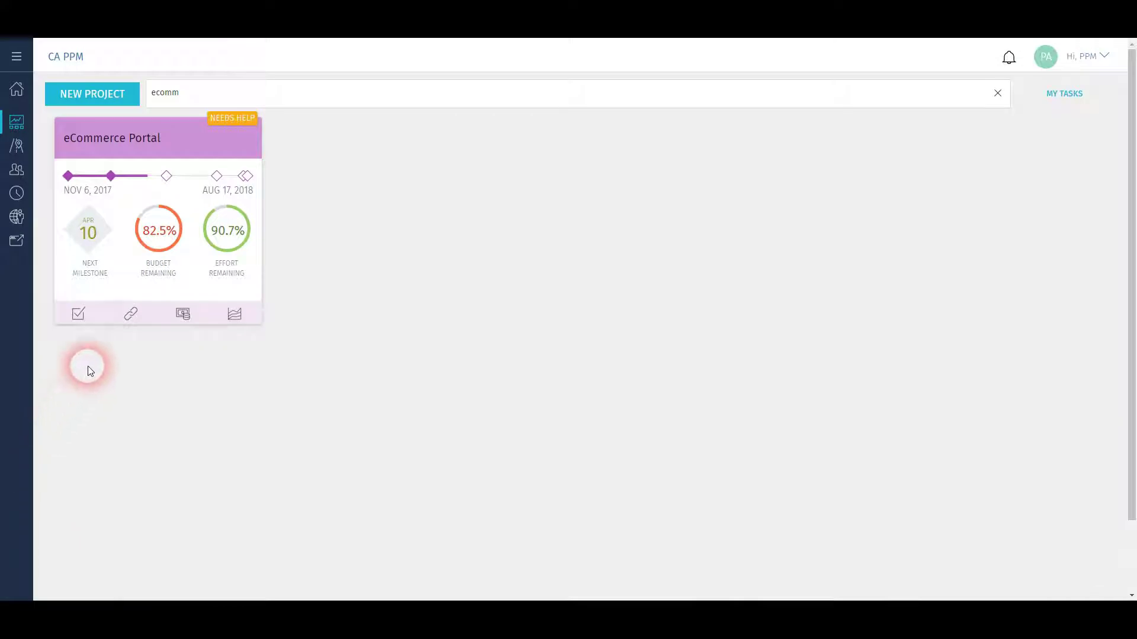
Open the eCommerce Portal project's links and view the blank entries for a General link and a new category.
{"action": "left_click", "coordinate": [131, 320]}
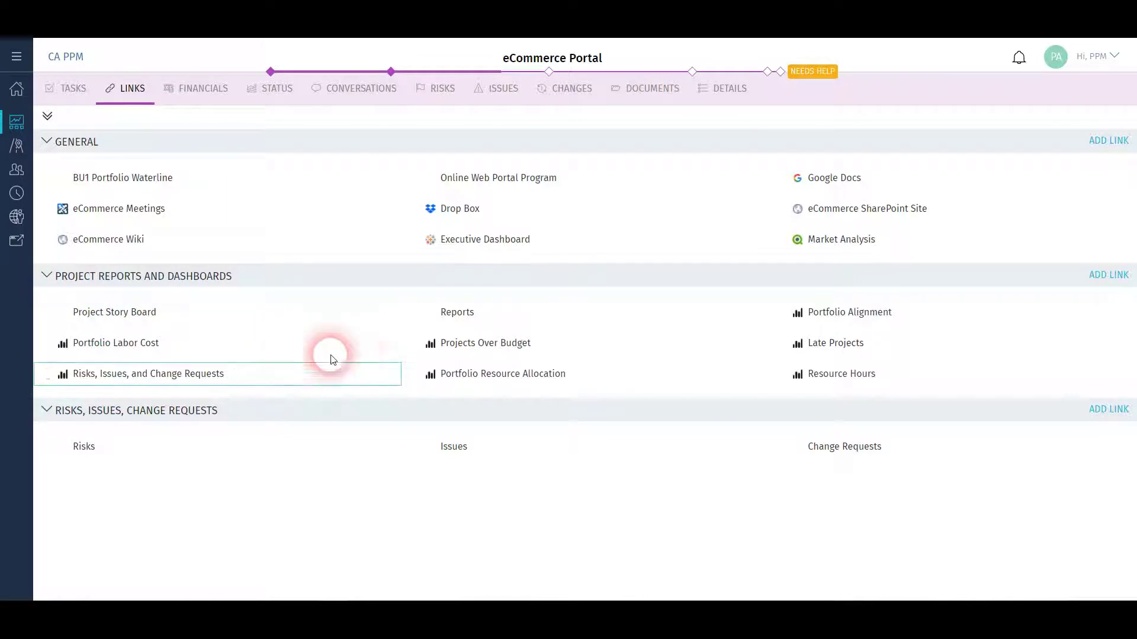
{"action": "left_click", "coordinate": [1110, 143]}
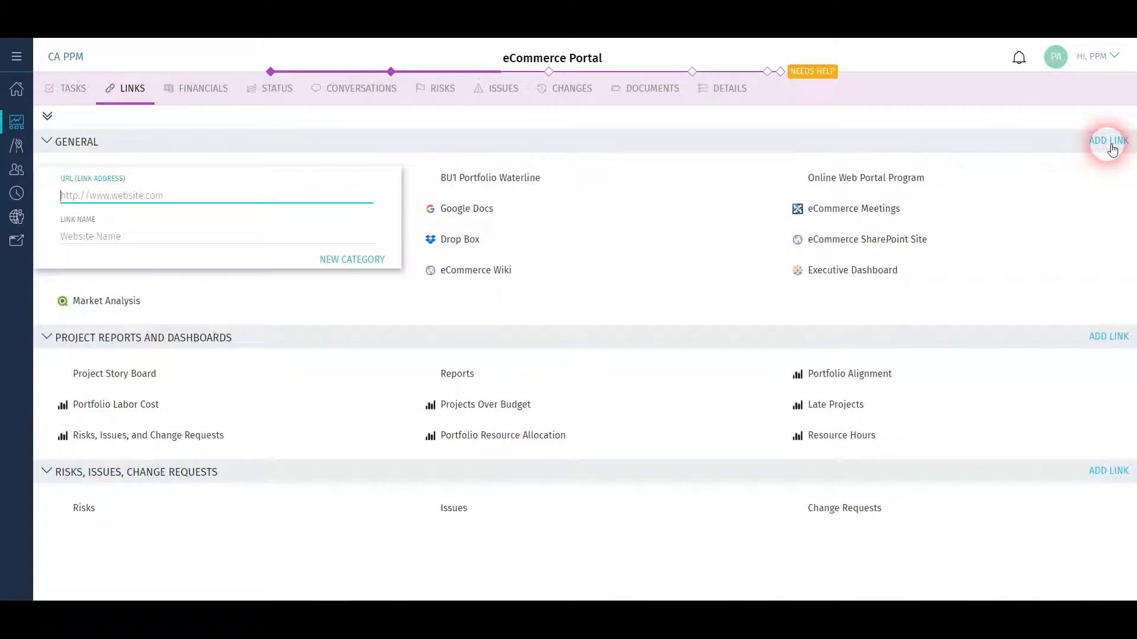
{"action": "left_click", "coordinate": [354, 263]}
{"action": "left_click", "coordinate": [164, 534]}
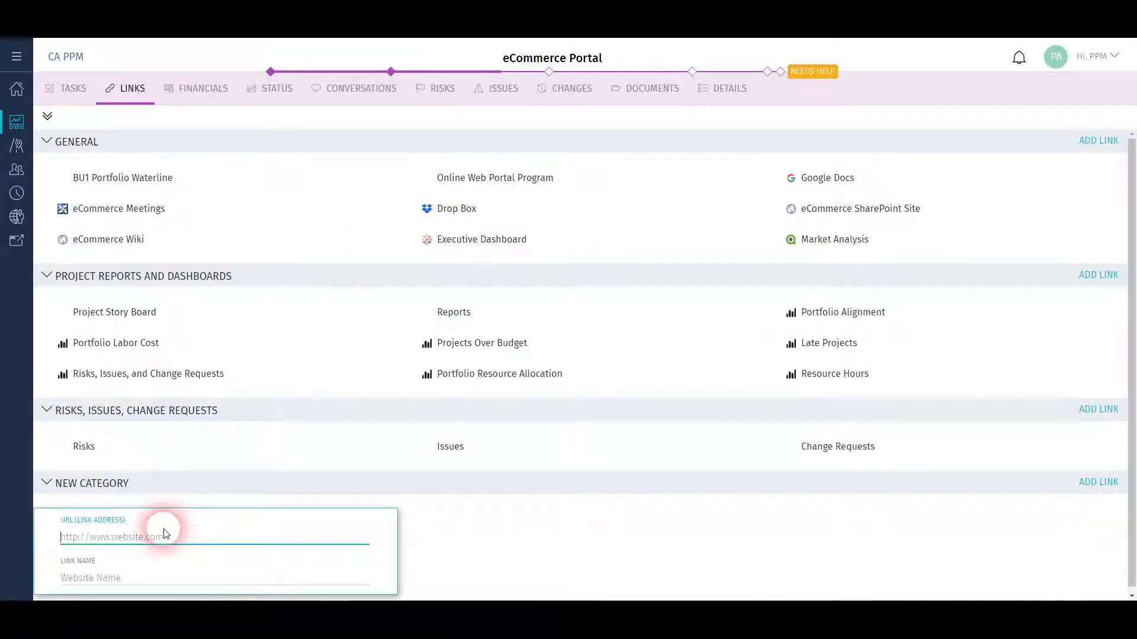
{"action": "left_click", "coordinate": [436, 521]}
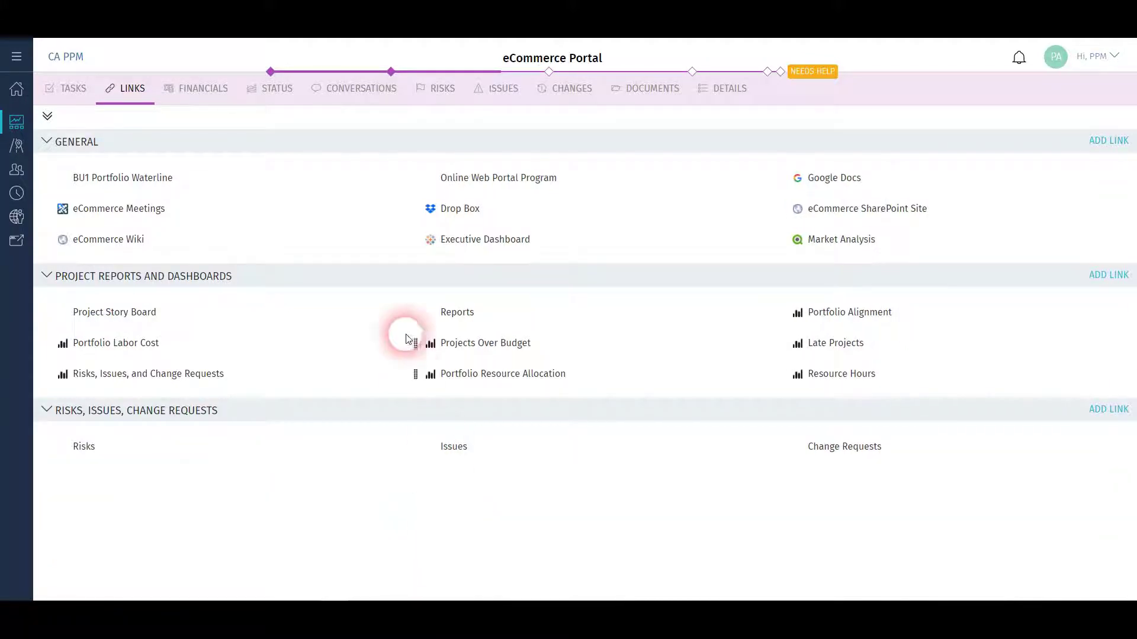
{"action": "mouse_move", "coordinate": [459, 213]}
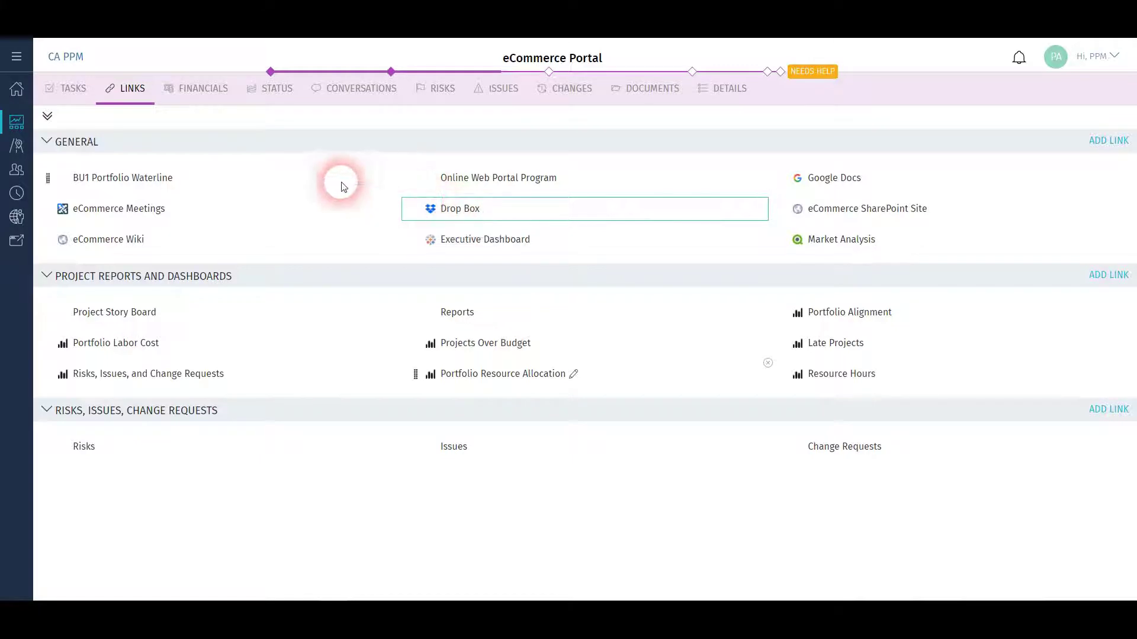
Open the eCommerce Portal project's financials and show the cost plan in the Planned To Actuals view.
{"action": "left_click", "coordinate": [202, 98]}
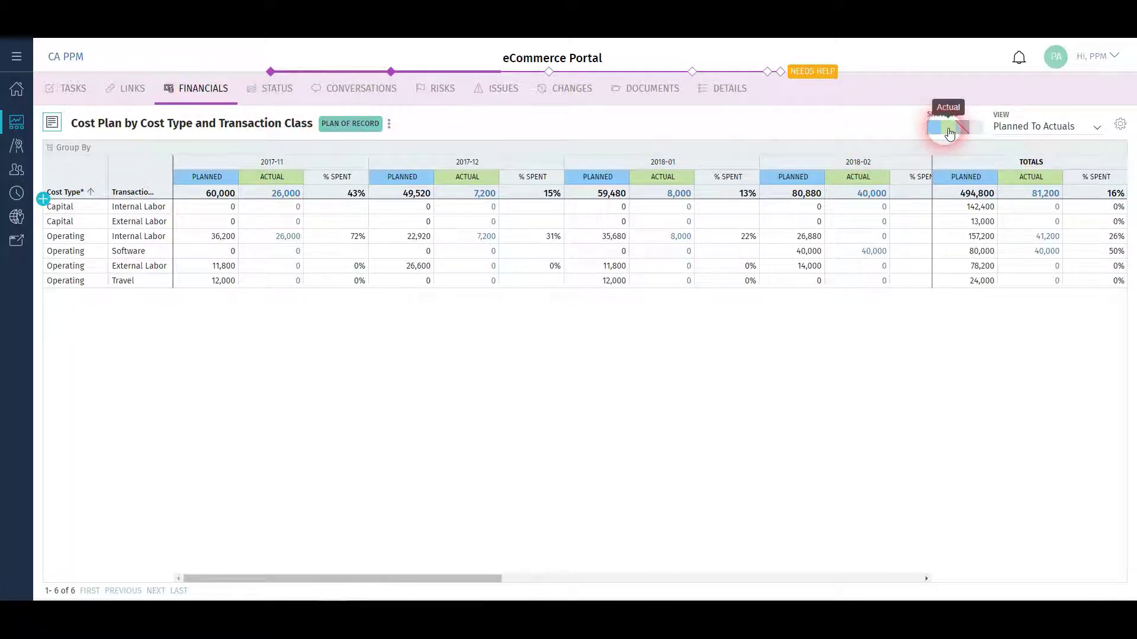
{"action": "left_click", "coordinate": [1009, 130]}
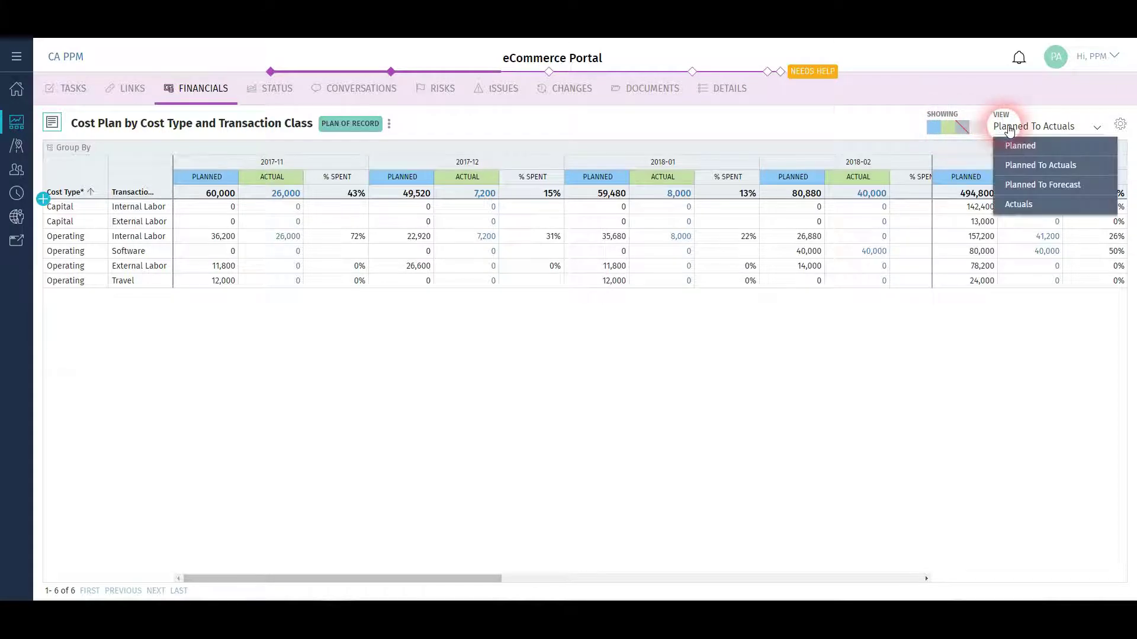
{"action": "left_click", "coordinate": [1020, 165]}
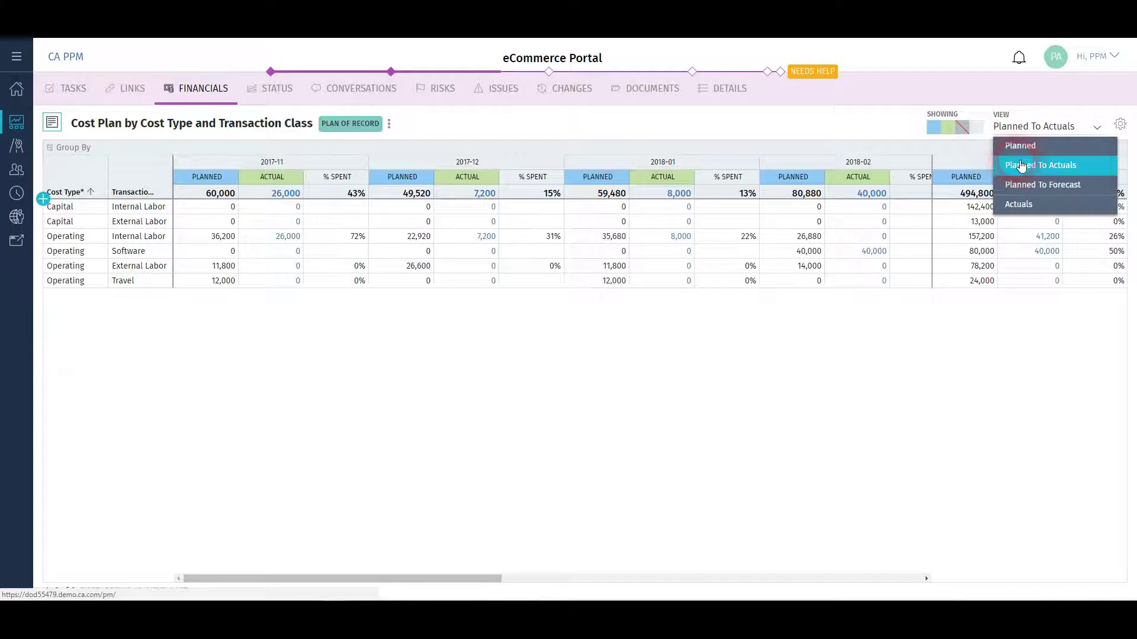
Review the cost plan's settings and the actions available for the plan.
{"action": "left_click", "coordinate": [1123, 126]}
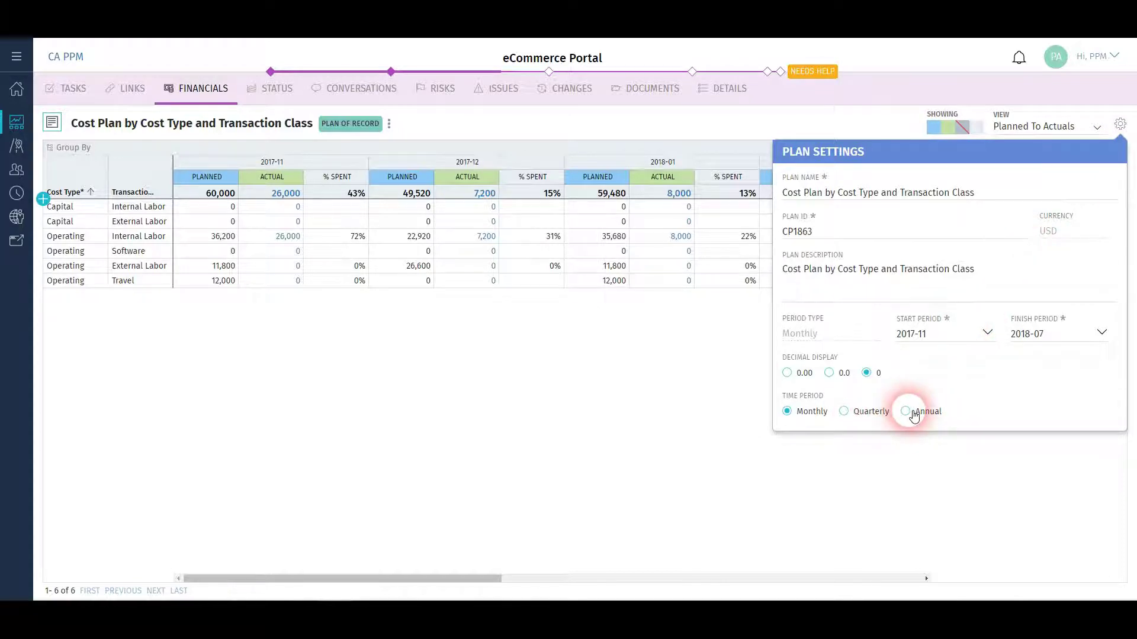
{"action": "left_click", "coordinate": [732, 400]}
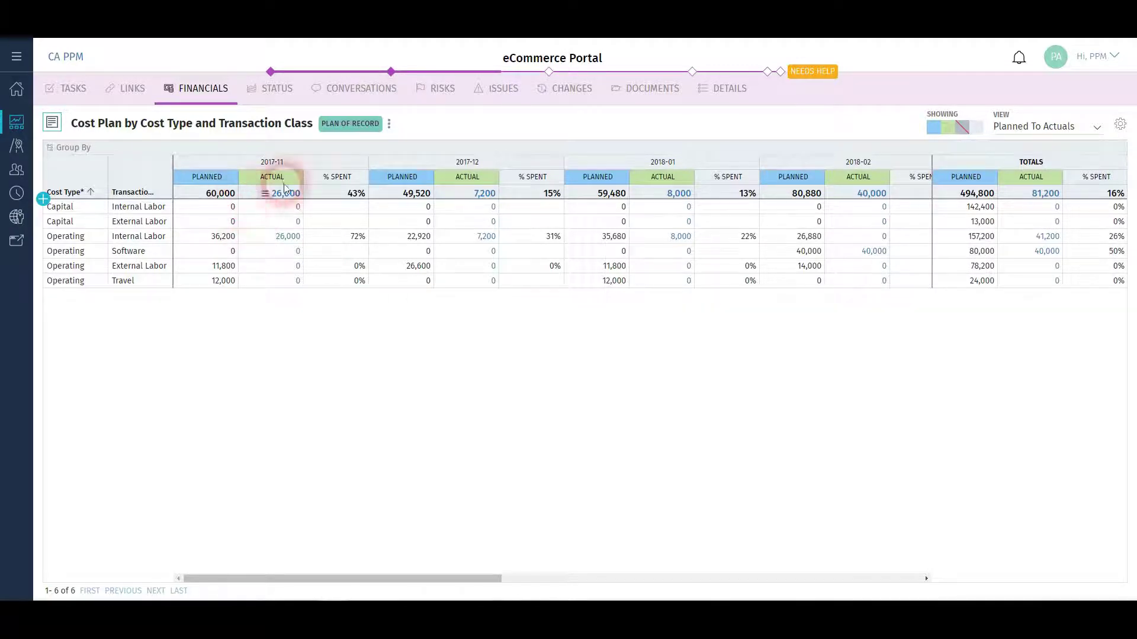
{"action": "left_click", "coordinate": [389, 126]}
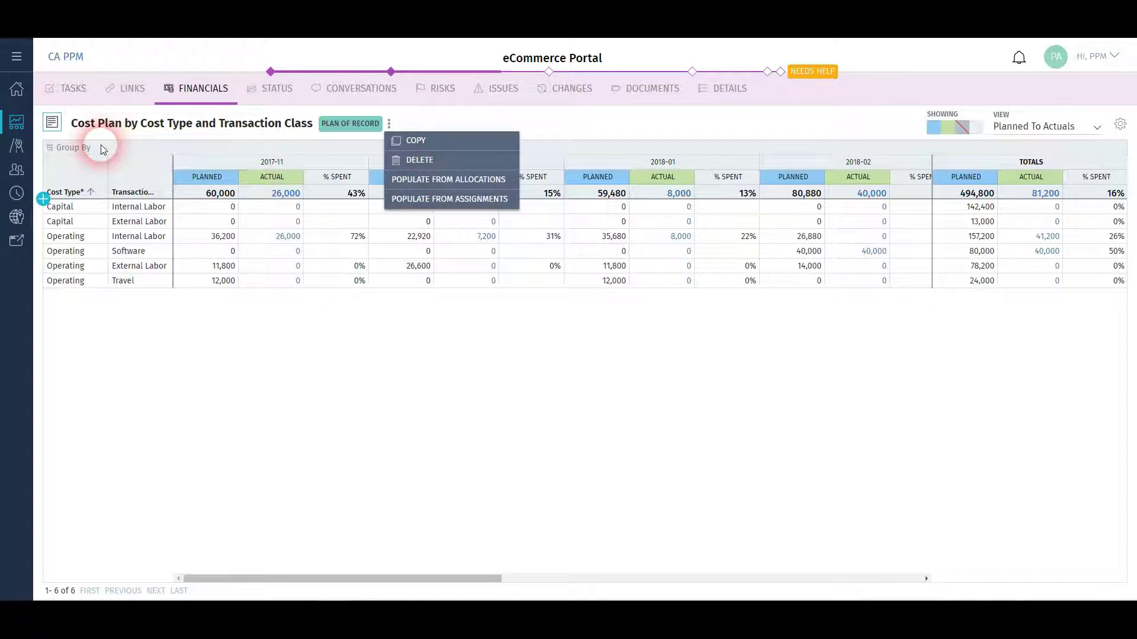
Review the 2017-11 actual transactions for Operating Internal Labor, widening the Task column and checking the filter options.
{"action": "left_click", "coordinate": [287, 238]}
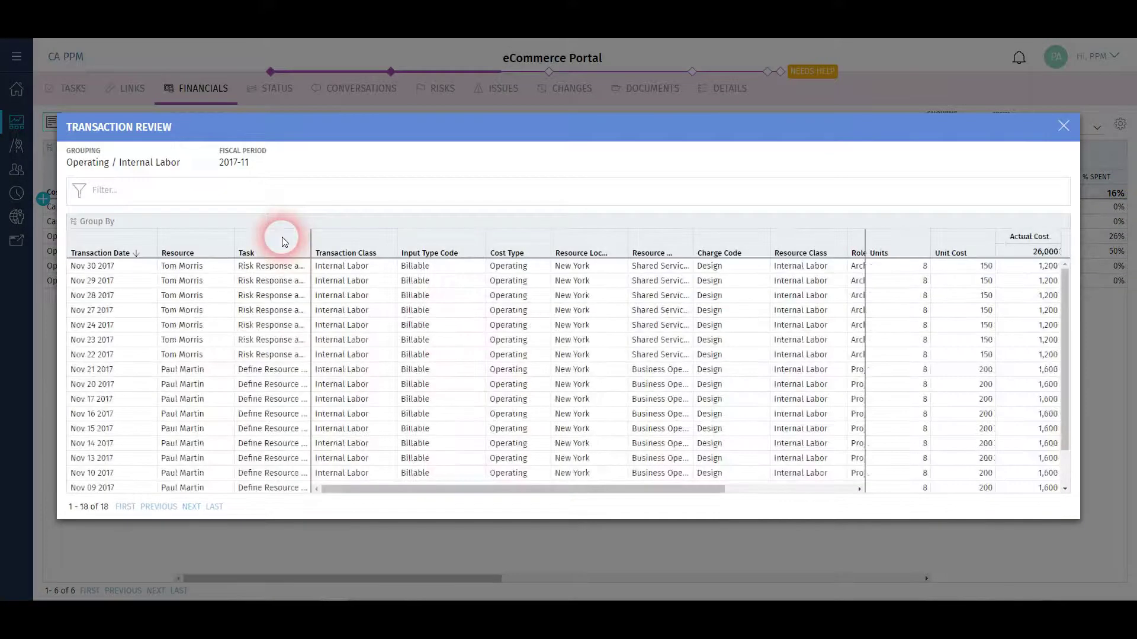
{"action": "left_click_drag", "start_coordinate": [311, 239], "coordinate": [352, 243]}
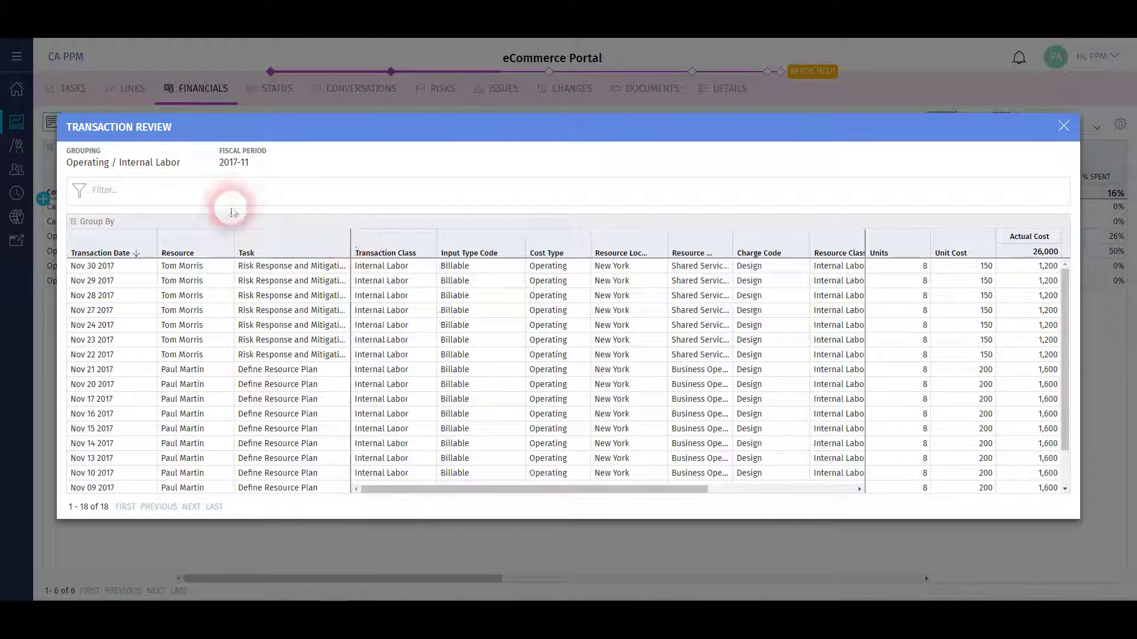
{"action": "left_click", "coordinate": [140, 190]}
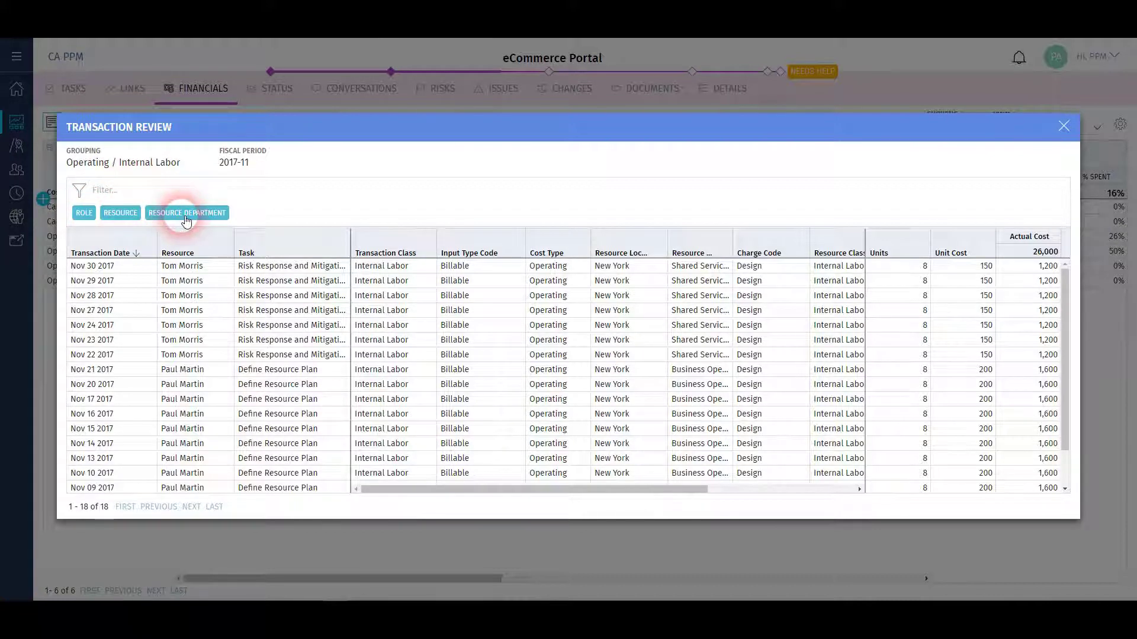
{"action": "left_click", "coordinate": [1064, 126]}
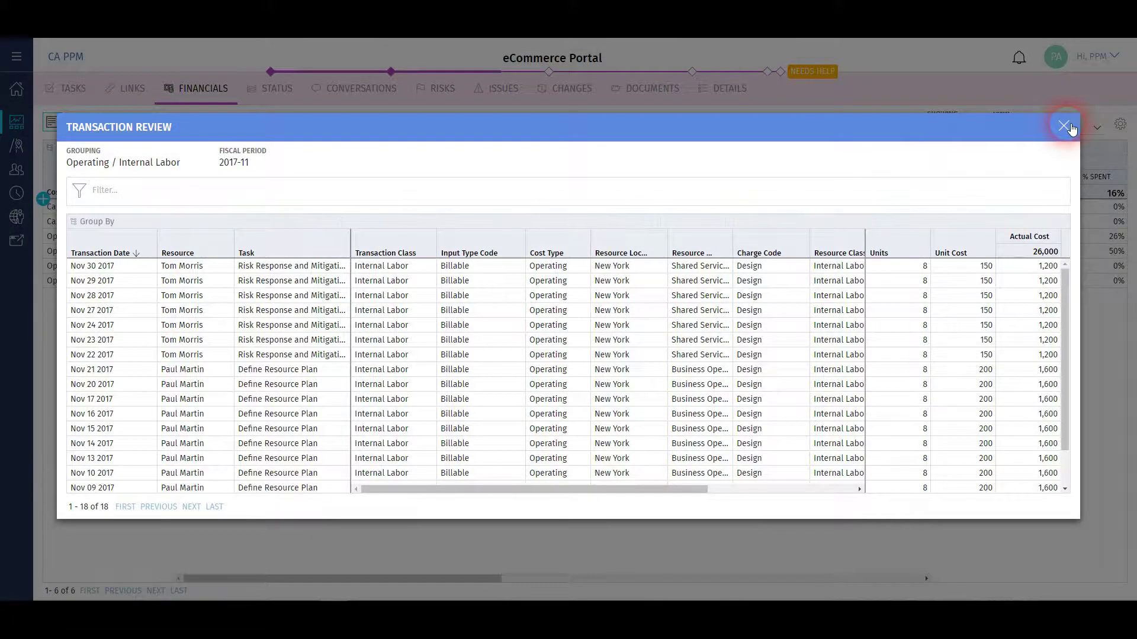
{"action": "left_click", "coordinate": [1070, 127]}
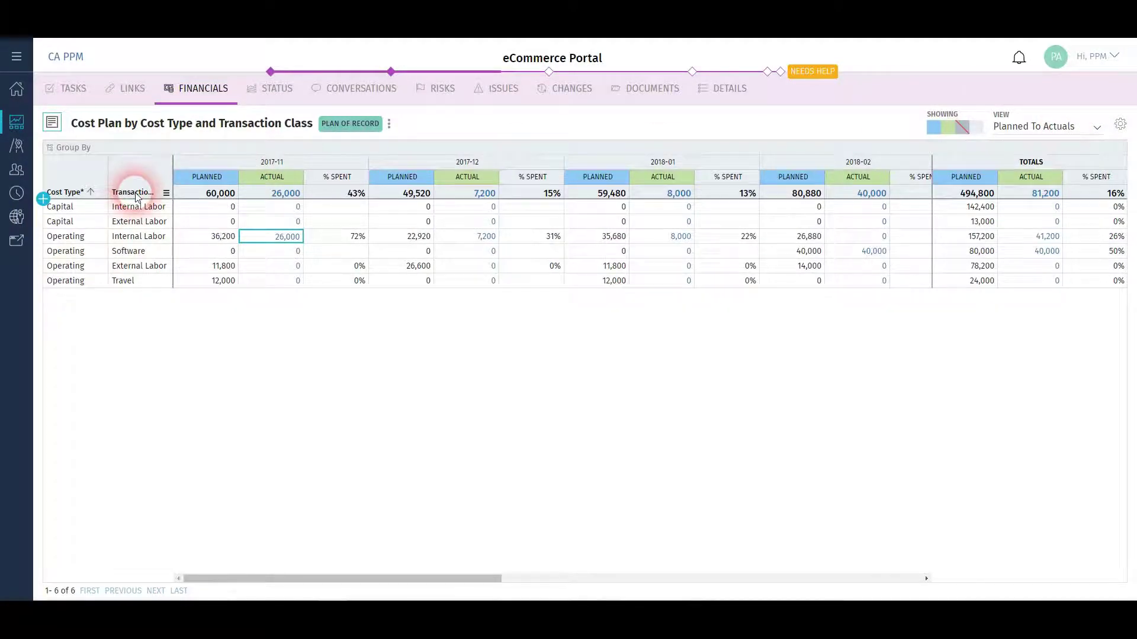
Group the cost plan by Transaction Class.
{"action": "left_click_drag", "start_coordinate": [136, 198], "coordinate": [62, 152]}
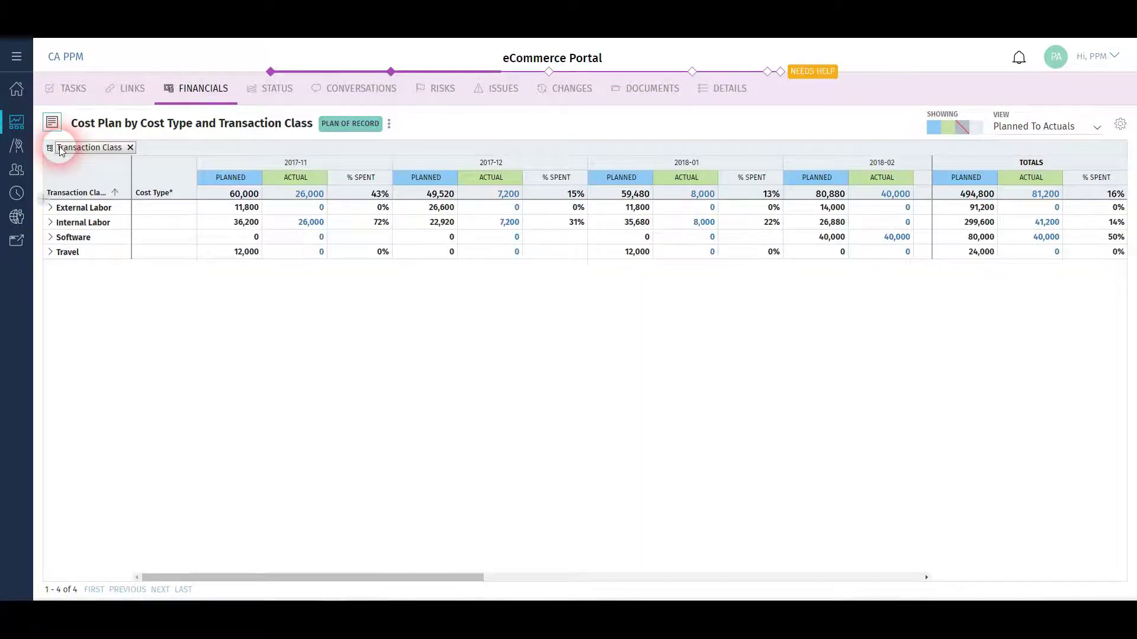
Expand Internal Labor in the cost plan and review the options for creating a new cost plan.
{"action": "left_click", "coordinate": [51, 223]}
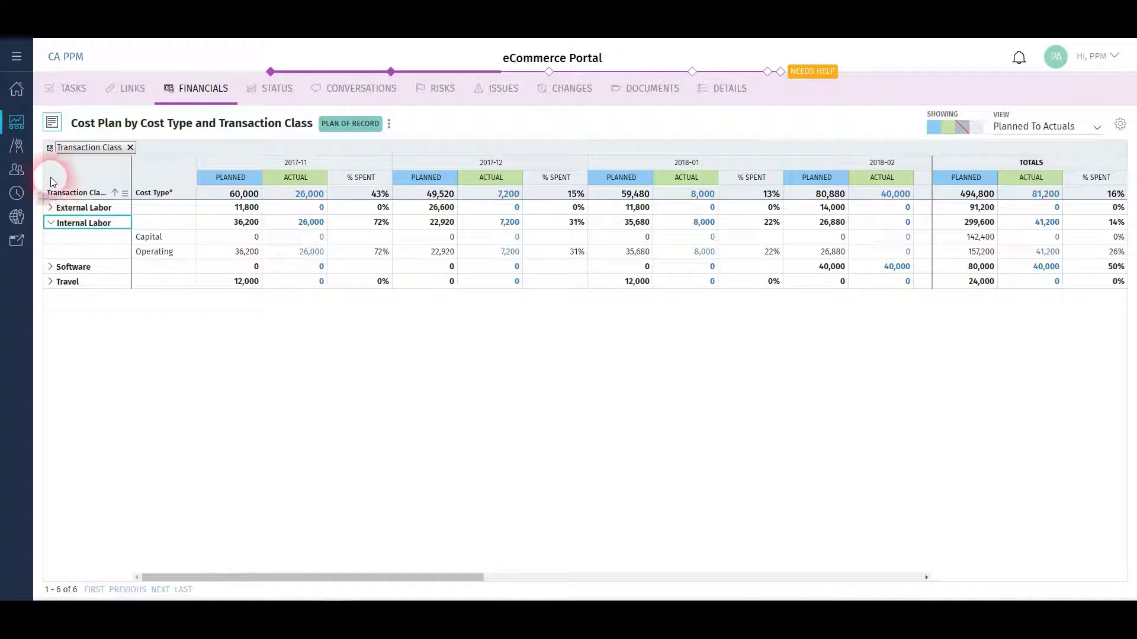
{"action": "left_click", "coordinate": [52, 123]}
{"action": "left_click", "coordinate": [116, 130]}
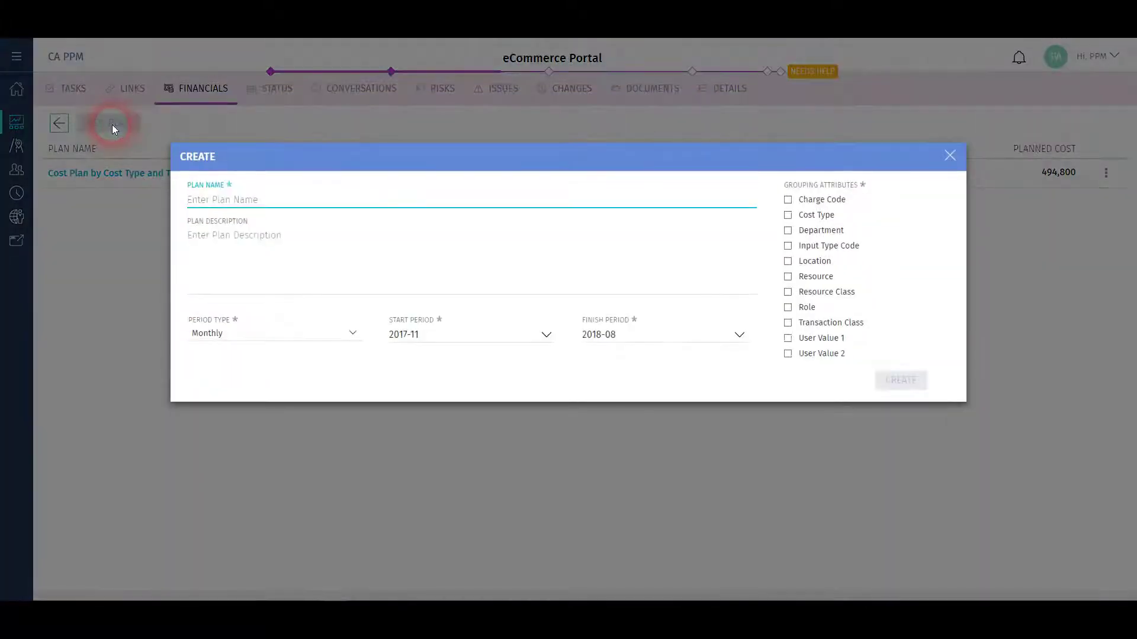
{"action": "left_click", "coordinate": [248, 333]}
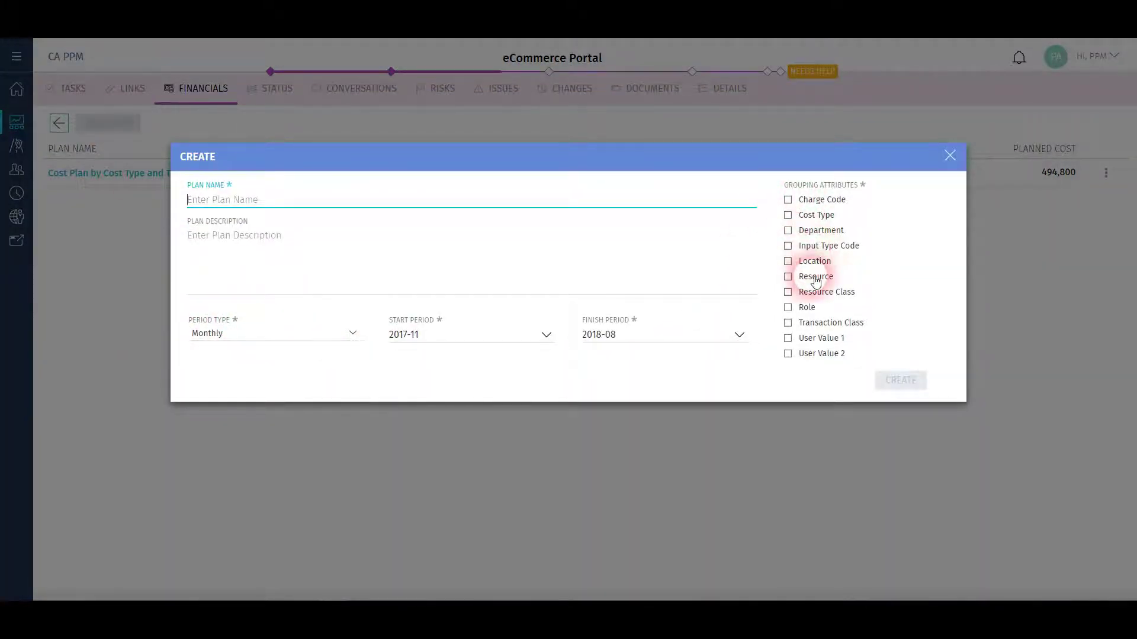
{"action": "left_click", "coordinate": [951, 157]}
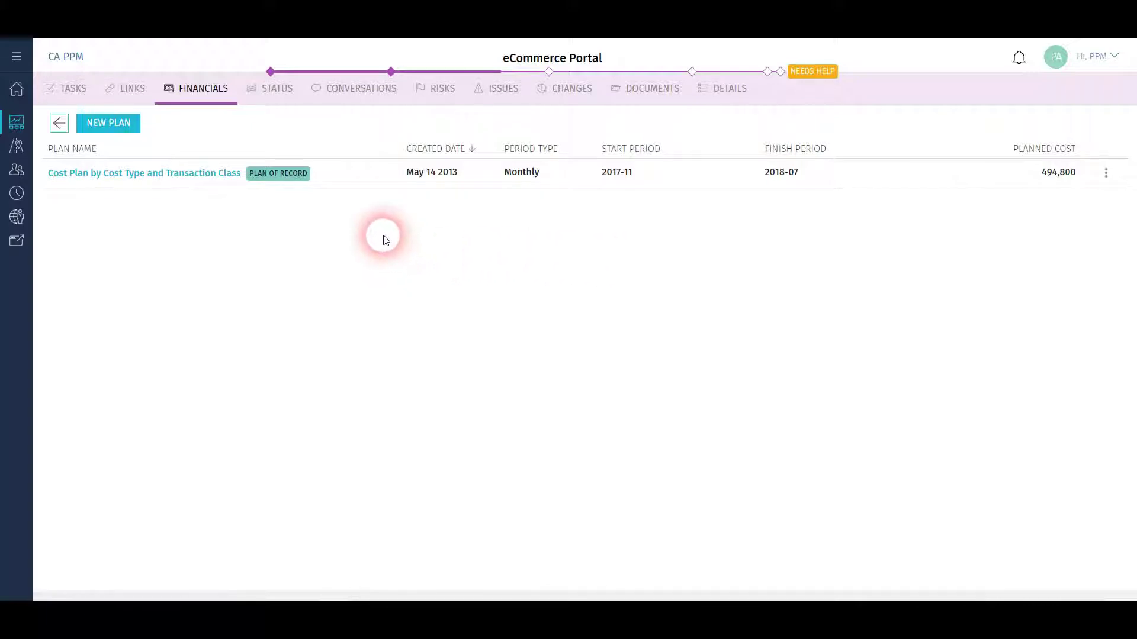
Open the eCommerce Portal project's risks and review the category types available for the No budget risk.
{"action": "left_click", "coordinate": [443, 90]}
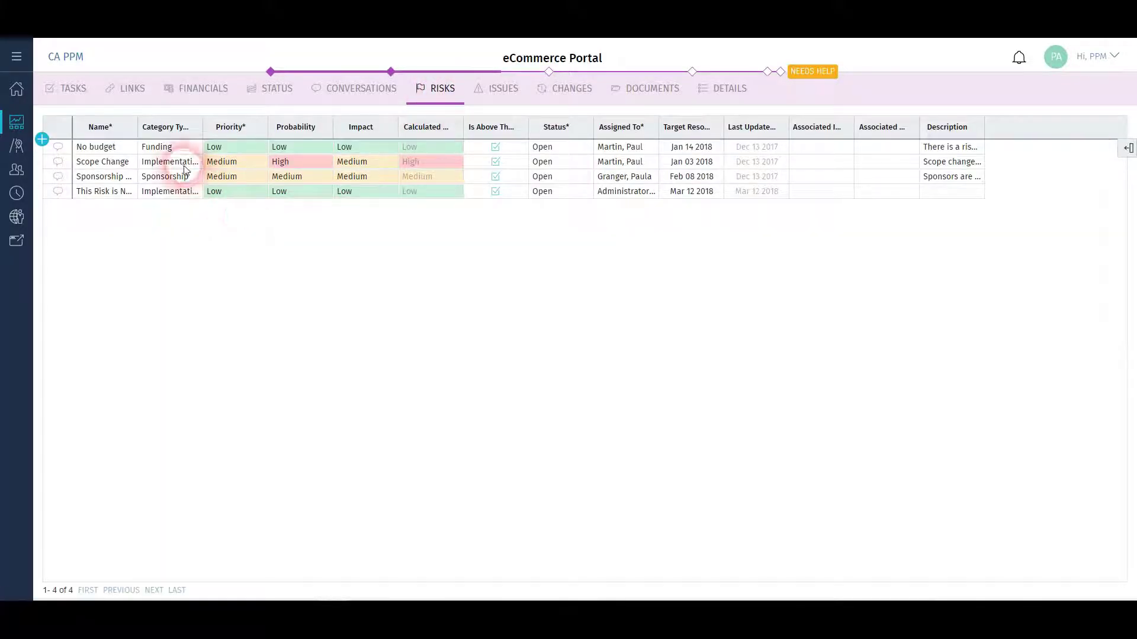
{"action": "left_click", "coordinate": [177, 149]}
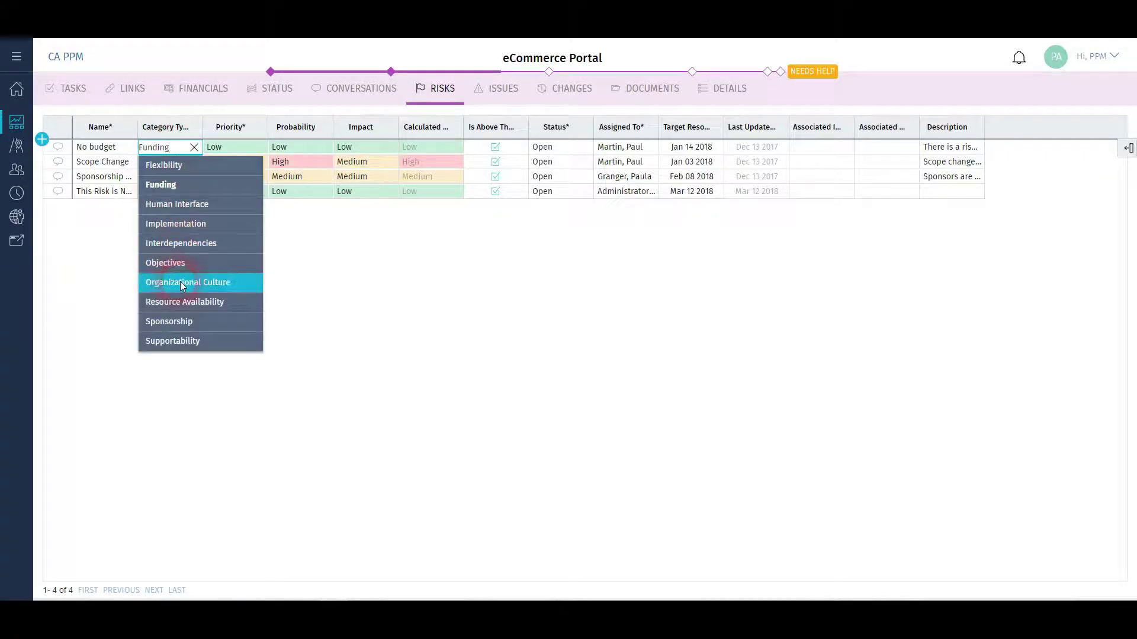
{"action": "left_click", "coordinate": [322, 272]}
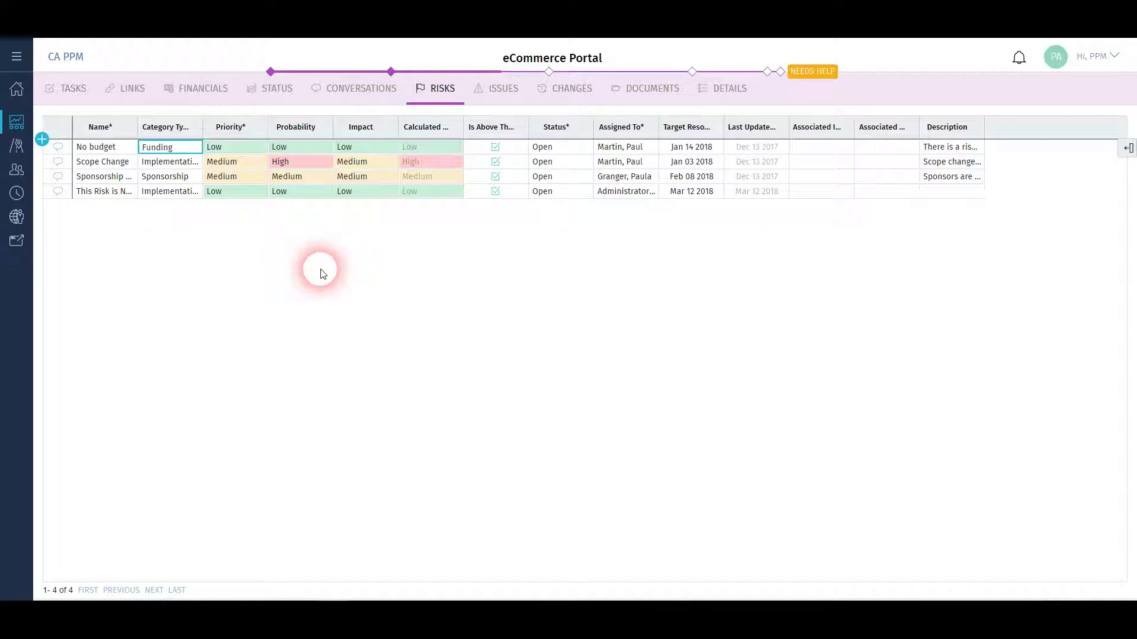
Insert a new risk row below the No budget risk and another at the top of the risks grid.
{"action": "right_click", "coordinate": [222, 150]}
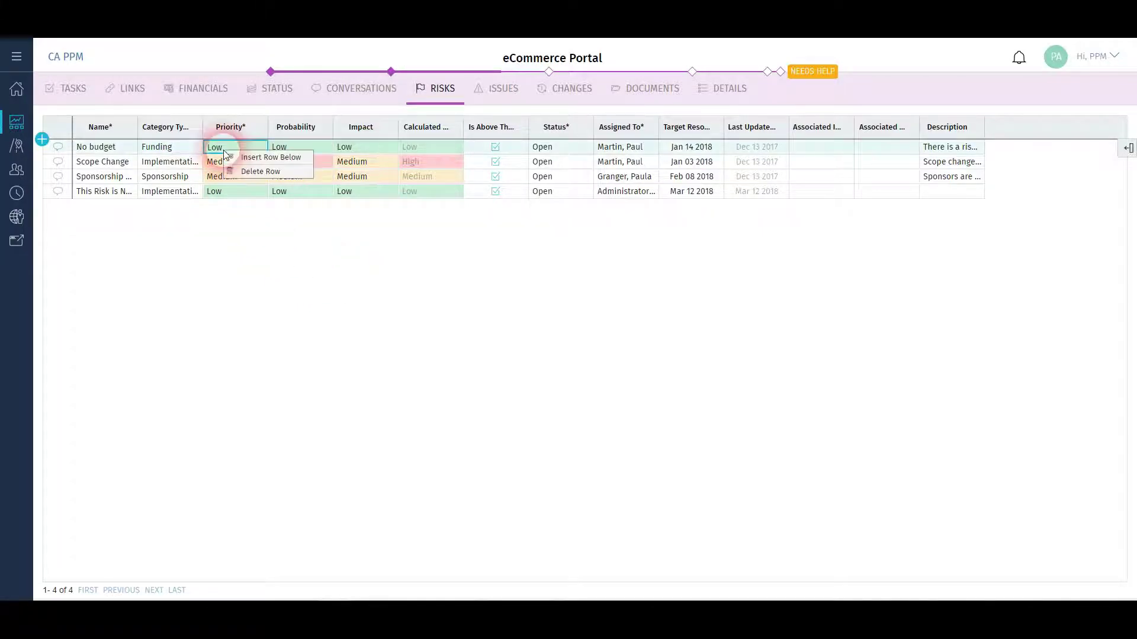
{"action": "left_click", "coordinate": [256, 159]}
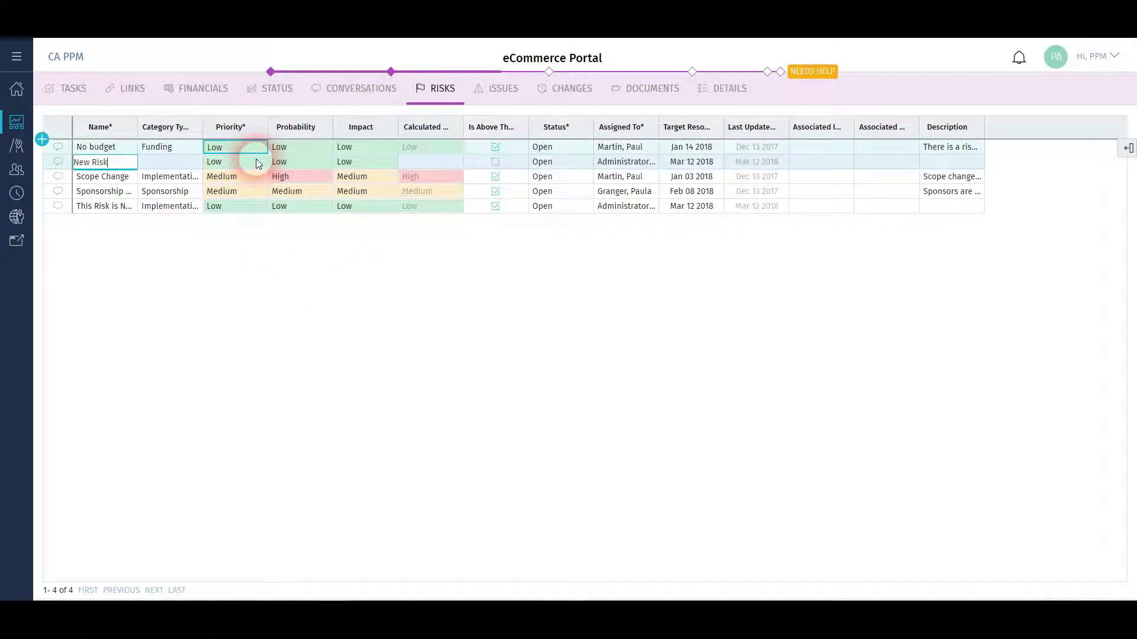
{"action": "left_click", "coordinate": [128, 160]}
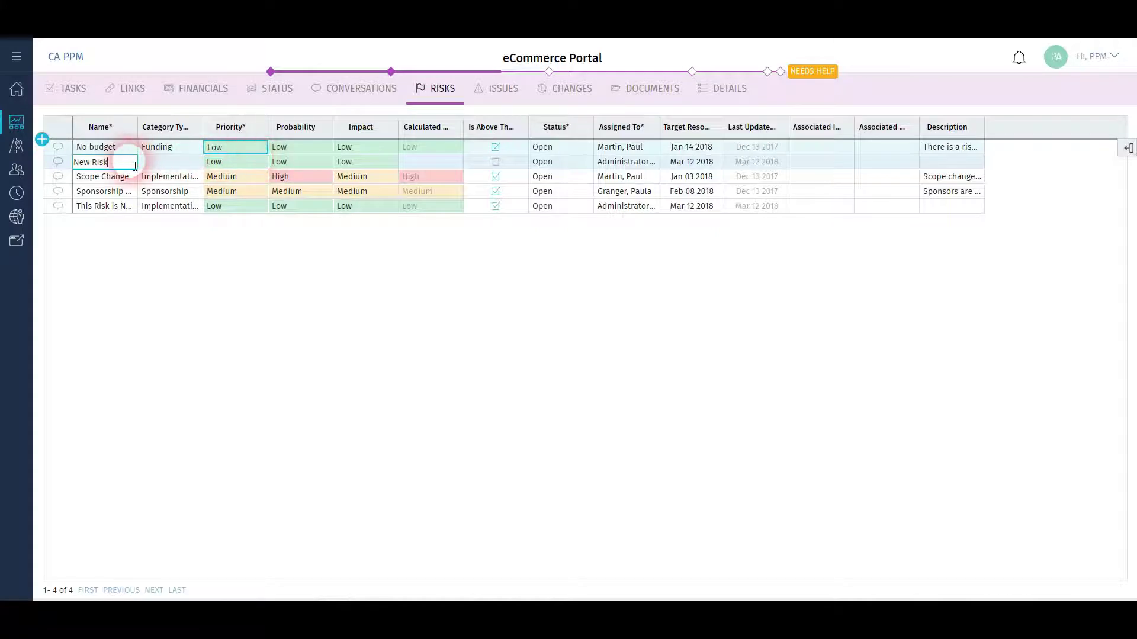
{"action": "left_click_drag", "start_coordinate": [135, 166], "coordinate": [70, 165]}
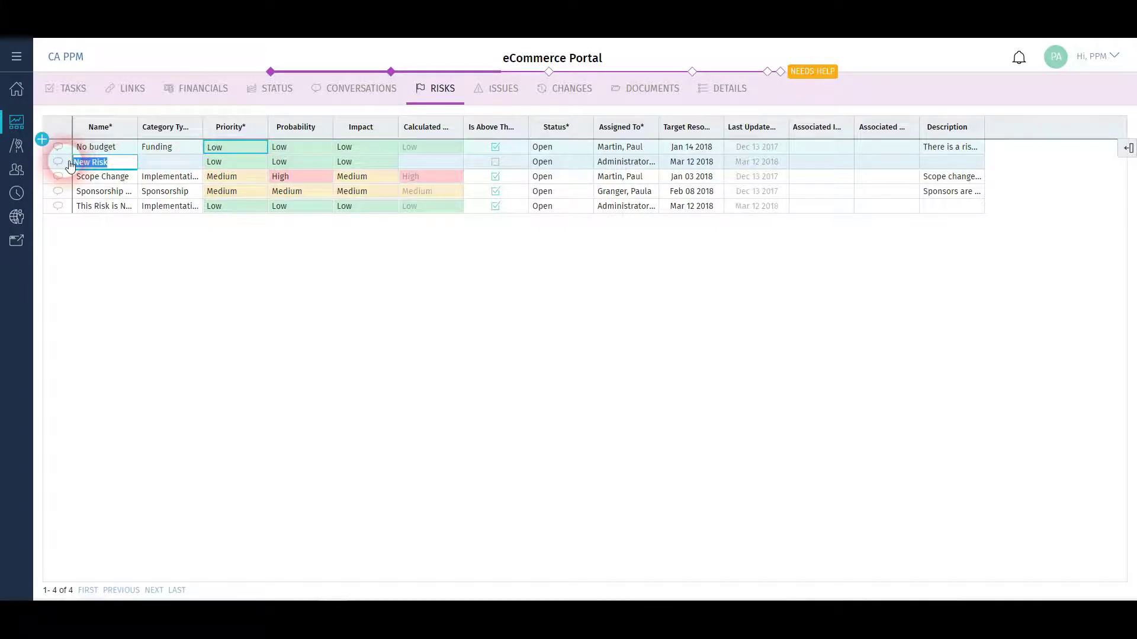
{"action": "left_click", "coordinate": [43, 142]}
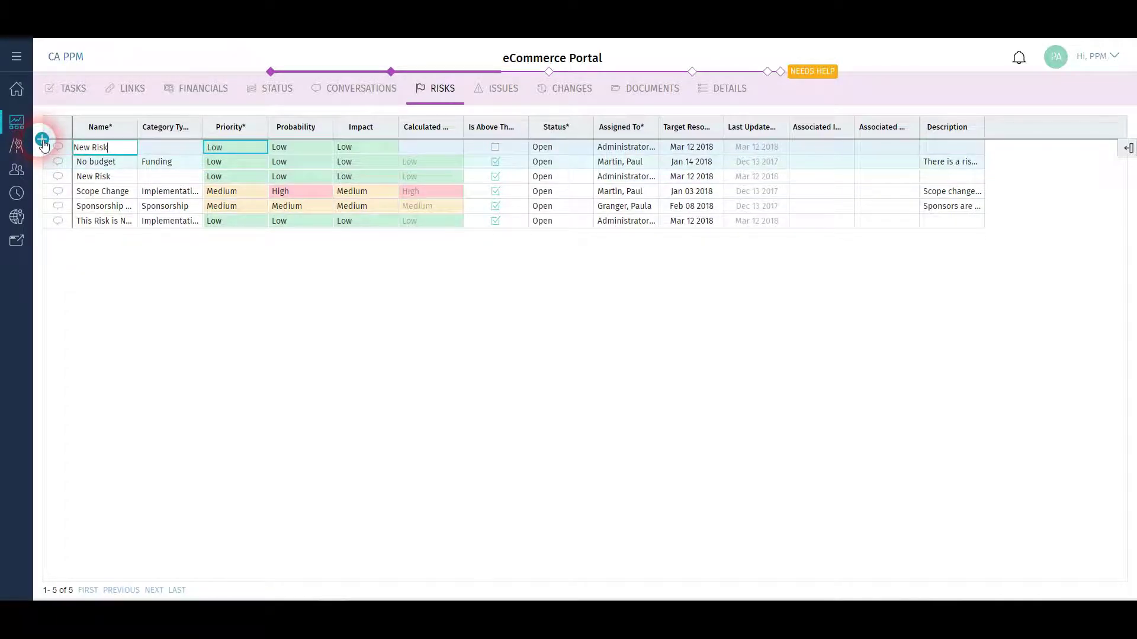
Add the Impact Date column to the risks grid.
{"action": "left_click", "coordinate": [1130, 153]}
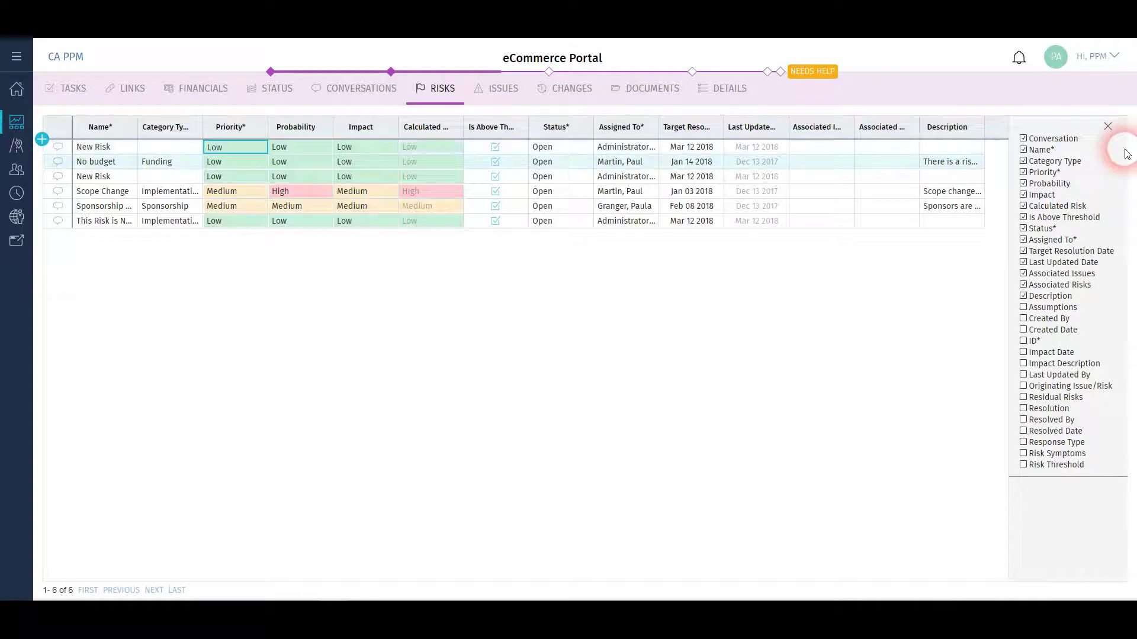
{"action": "left_click", "coordinate": [1023, 353]}
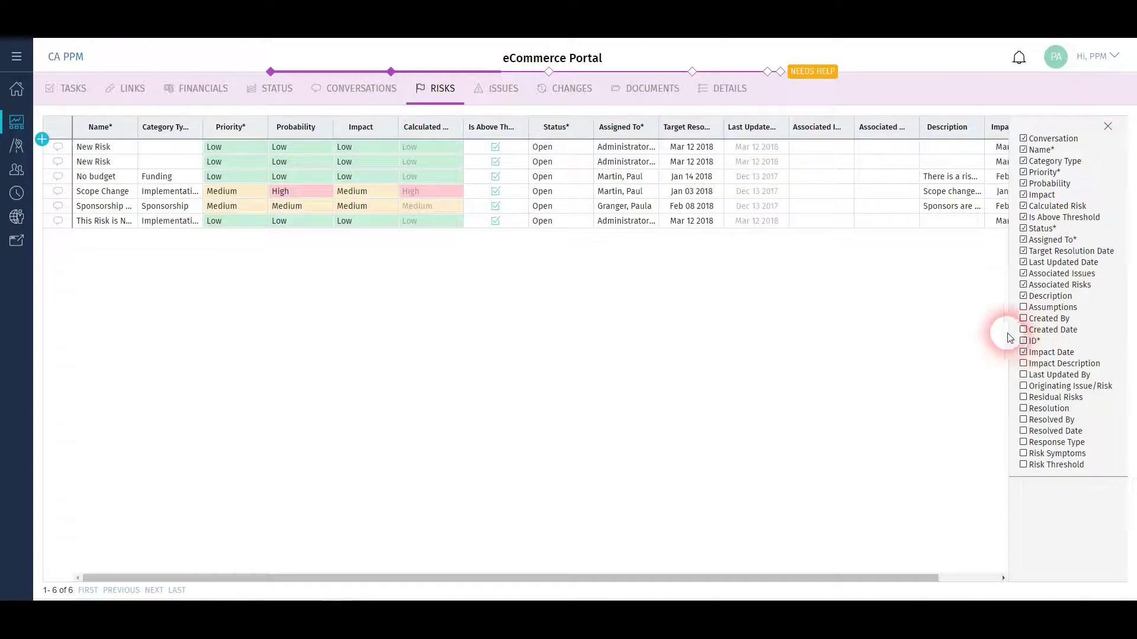
{"action": "left_click", "coordinate": [1108, 127]}
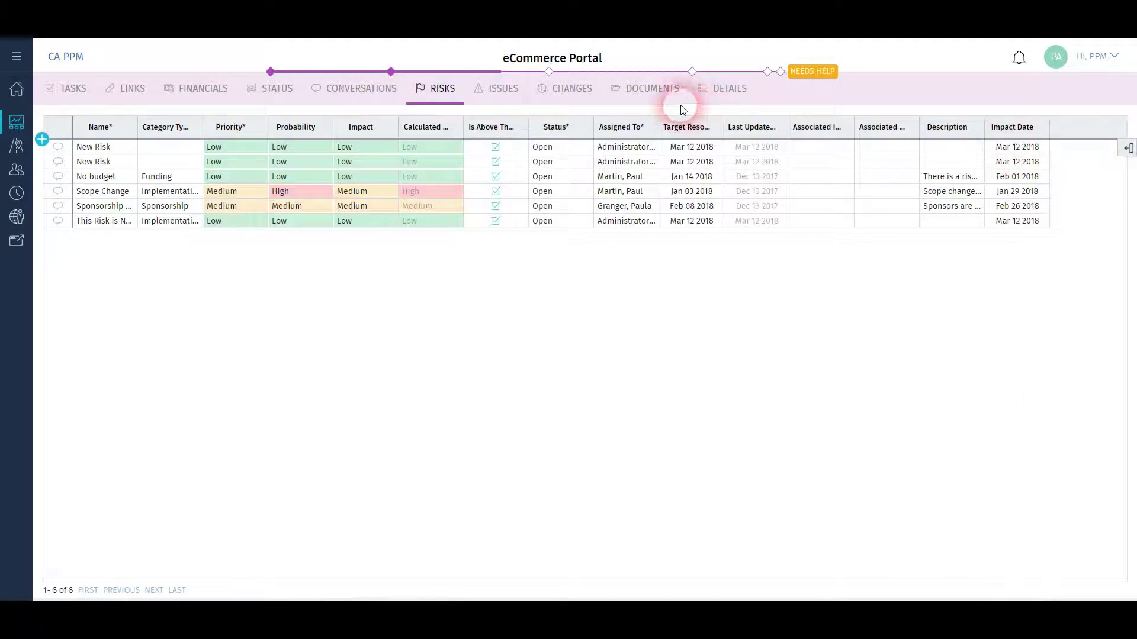
Review the conversation options of the first issue in the project's issues grid and view the project's changes.
{"action": "left_click", "coordinate": [510, 94]}
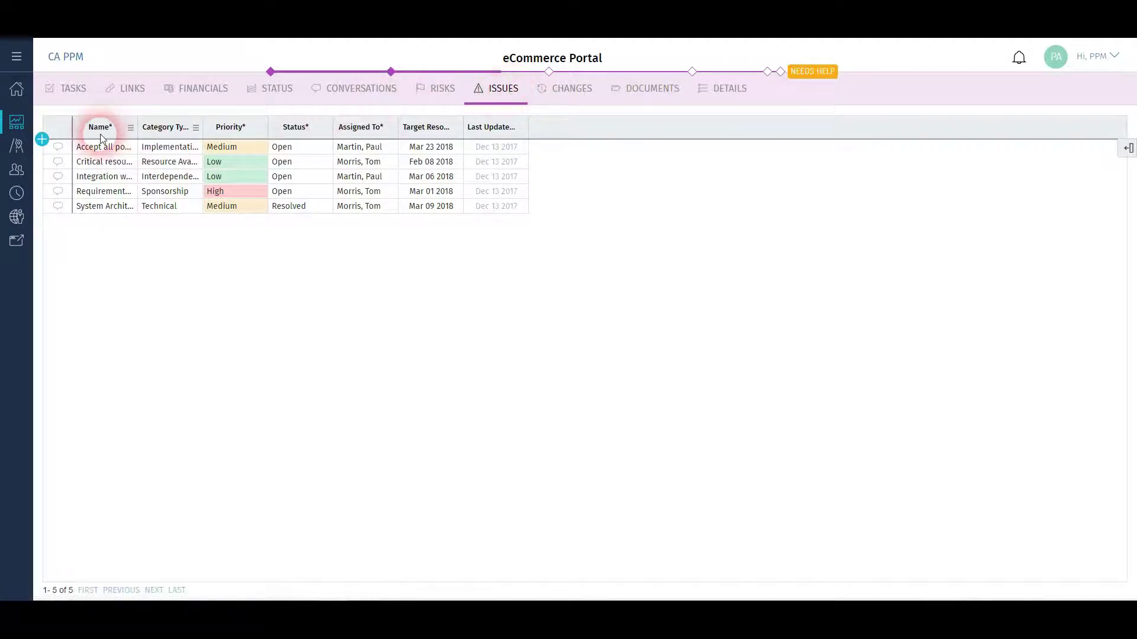
{"action": "left_click", "coordinate": [62, 151]}
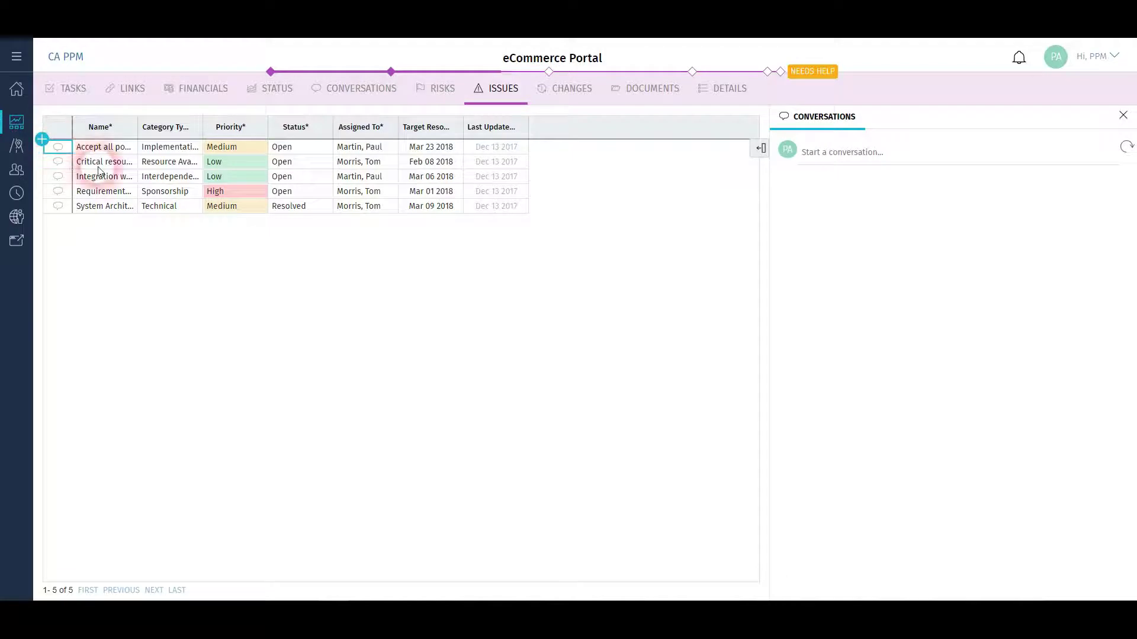
{"action": "left_click", "coordinate": [851, 159]}
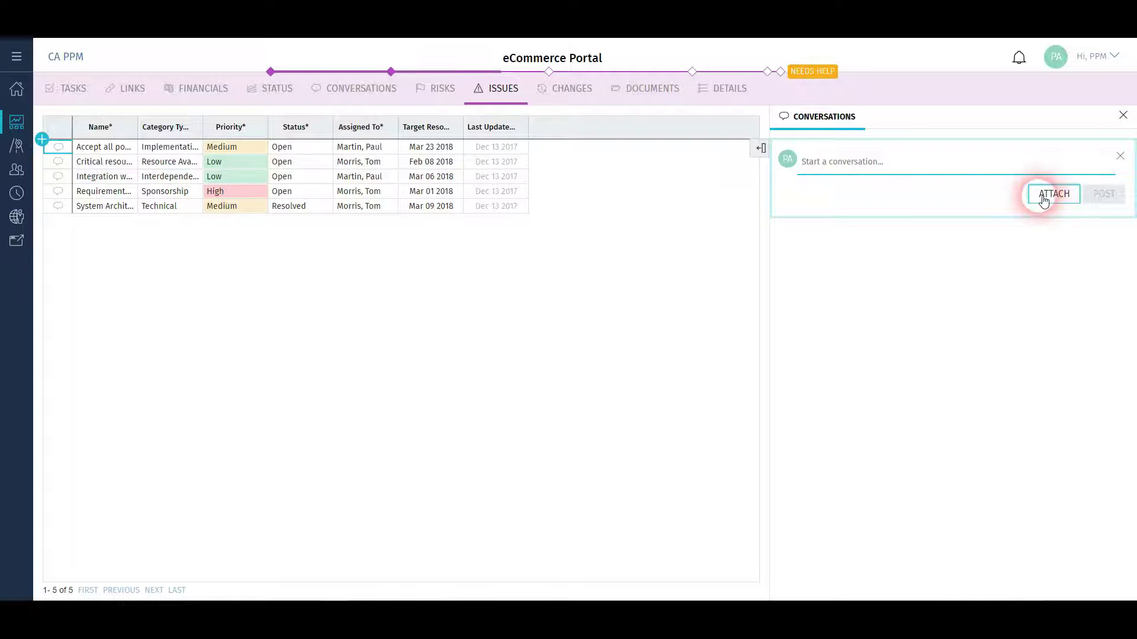
{"action": "left_click", "coordinate": [567, 91]}
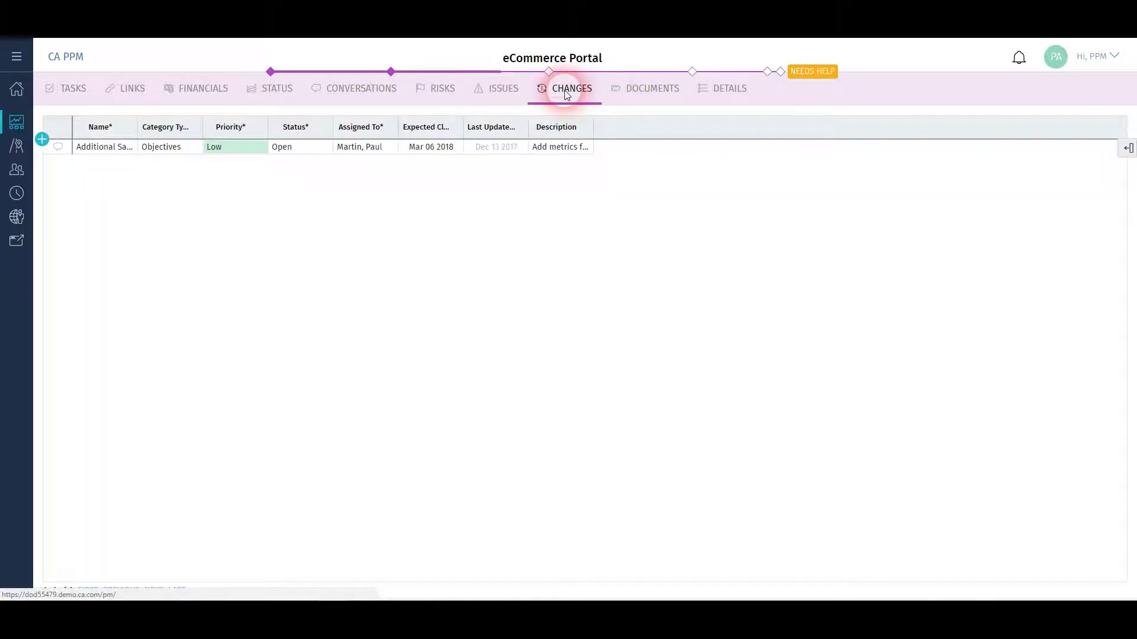
Create a new folder with the default name in the project's documents.
{"action": "left_click", "coordinate": [652, 93]}
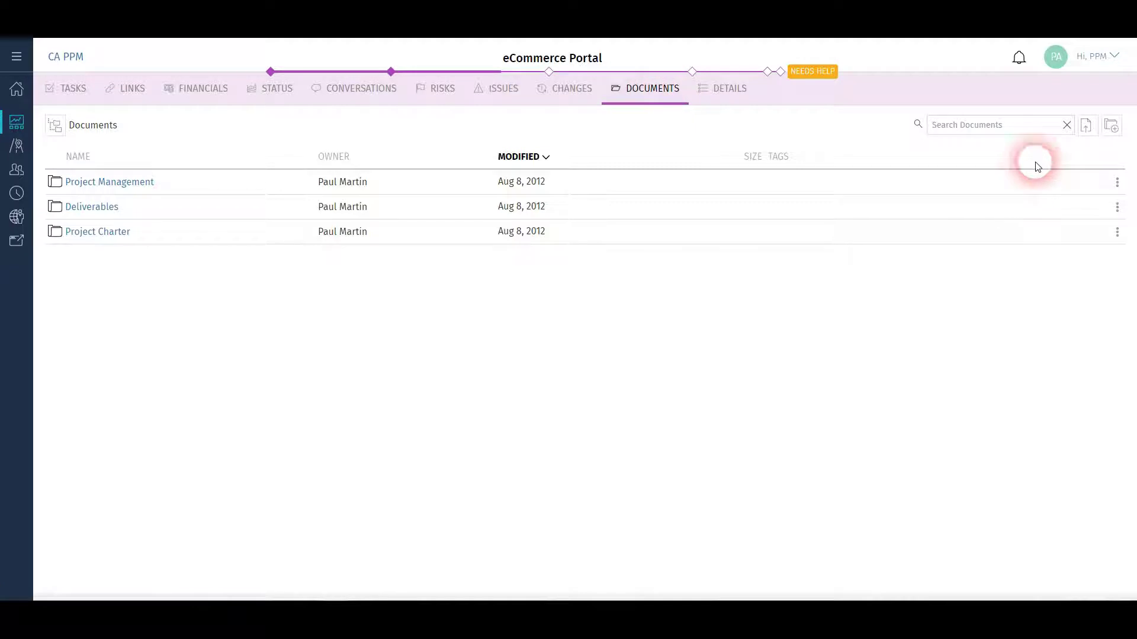
{"action": "left_click", "coordinate": [1114, 132]}
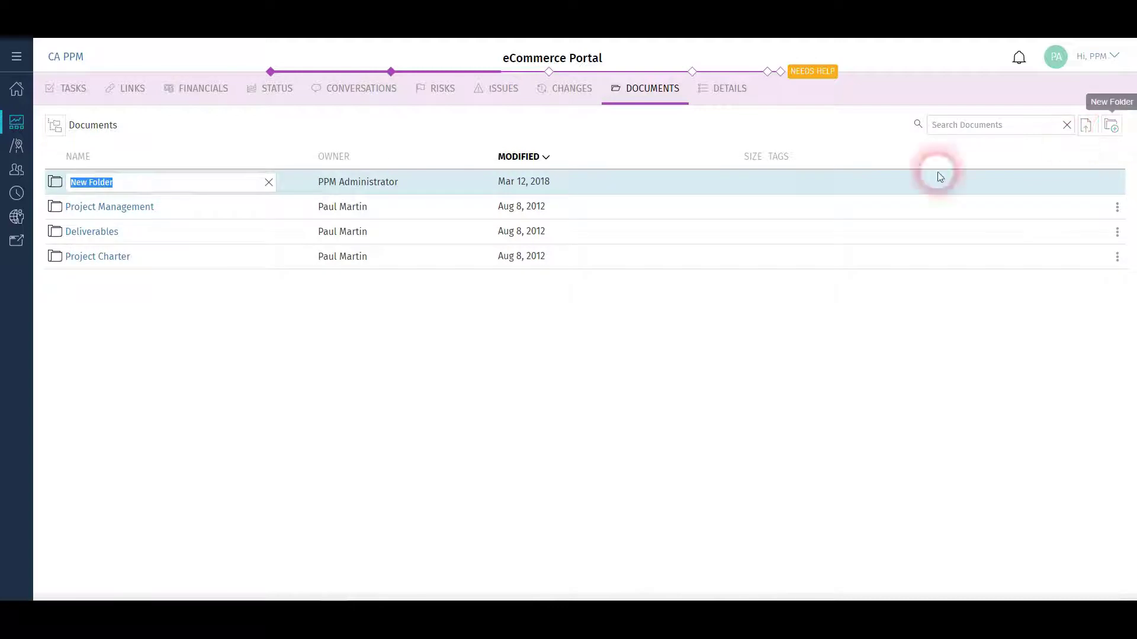
{"action": "left_click", "coordinate": [415, 357]}
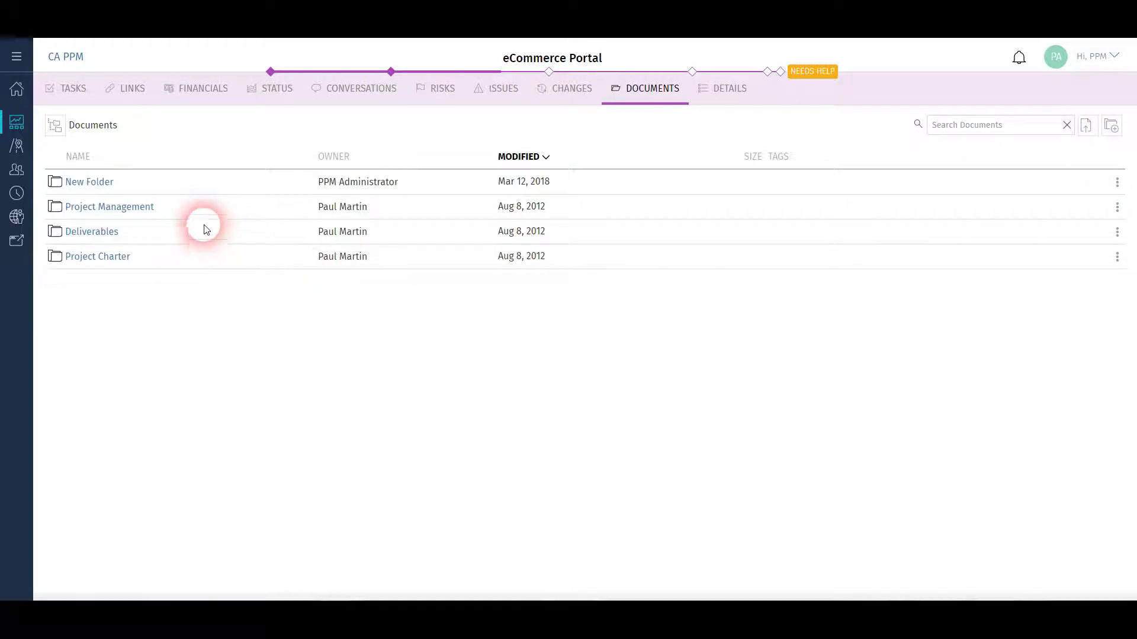
{"action": "left_click", "coordinate": [58, 131]}
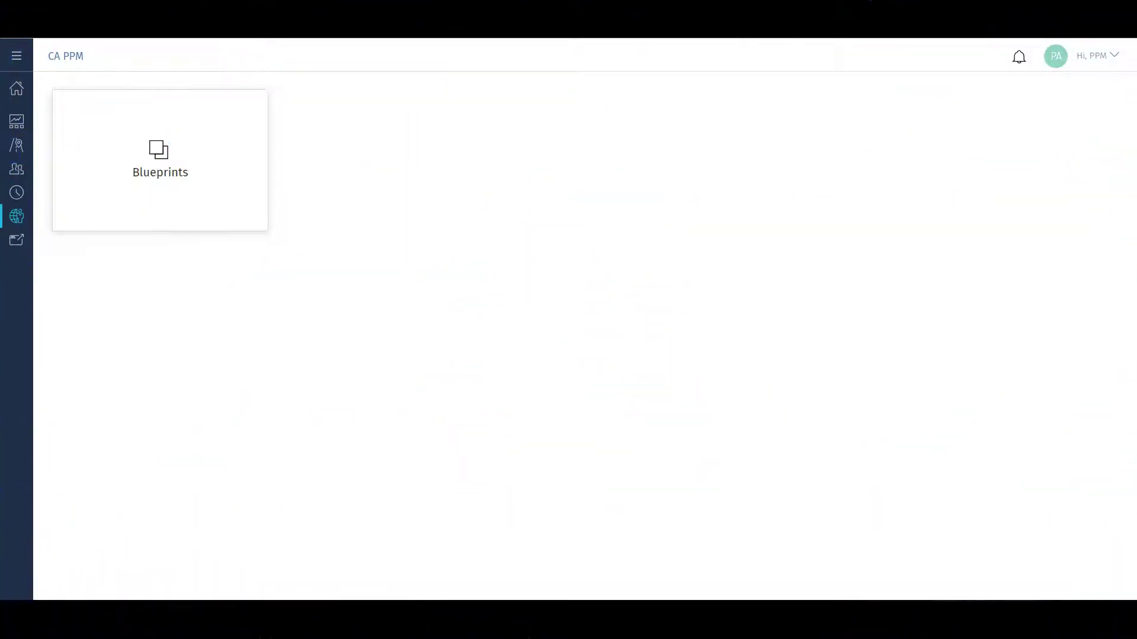
Open the blueprints list, expand the Demand blueprint's templates and review the actions available for it.
{"action": "left_click", "coordinate": [37, 381]}
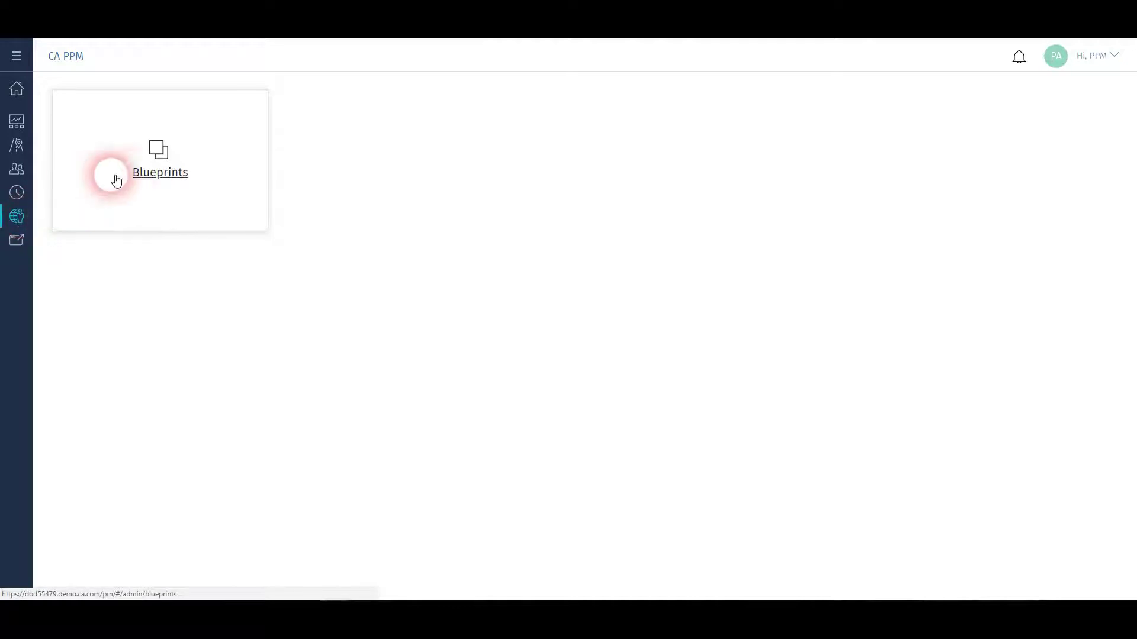
{"action": "left_click", "coordinate": [165, 176]}
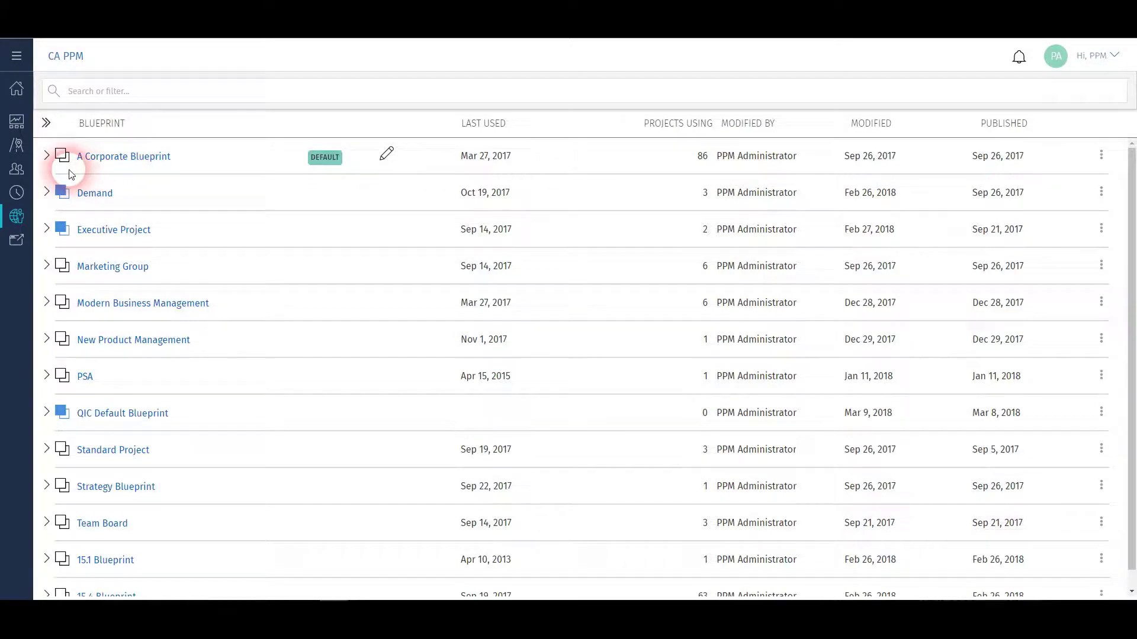
{"action": "left_click", "coordinate": [47, 193]}
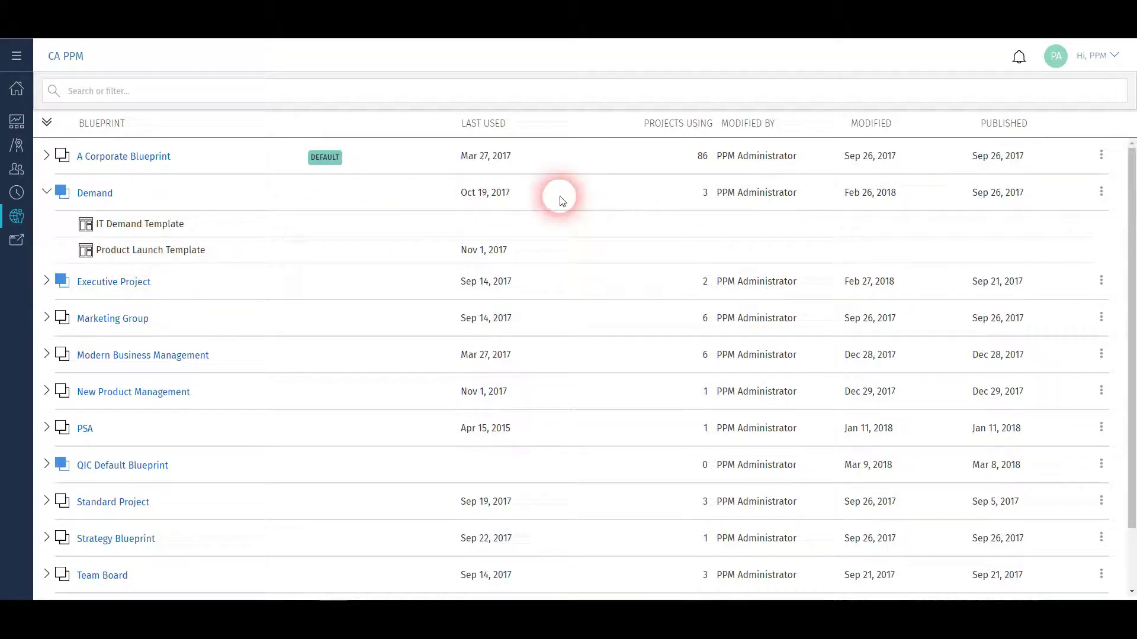
{"action": "left_click", "coordinate": [1102, 195]}
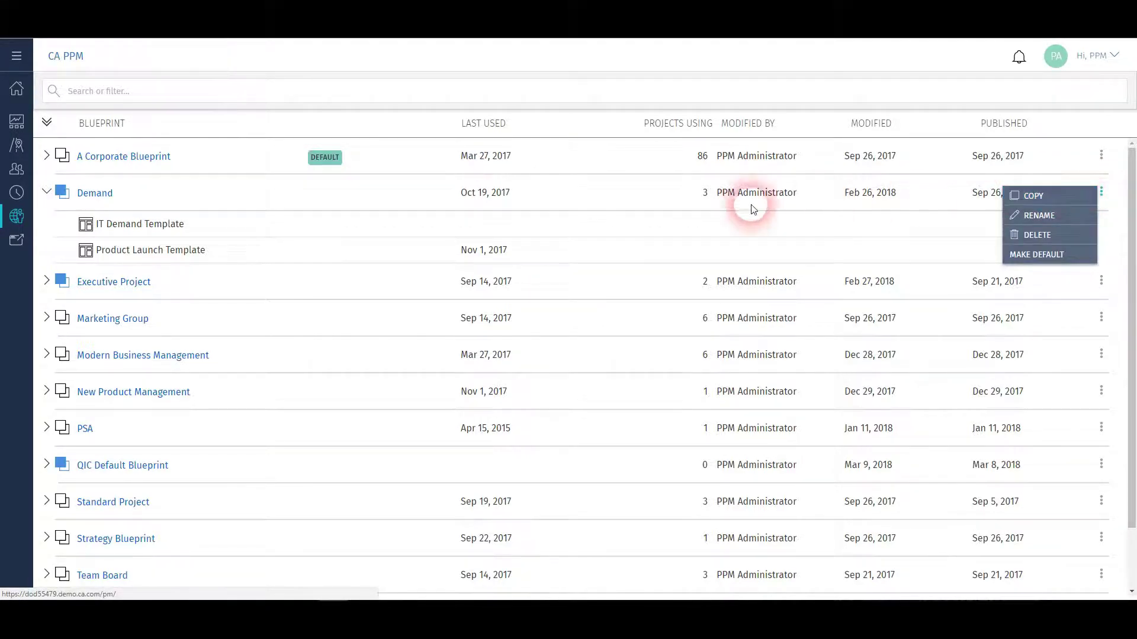
Edit the Demand blueprint's details, adding the Account Manager field at the end of Project Summary and a new section below Settings.
{"action": "left_click", "coordinate": [95, 194]}
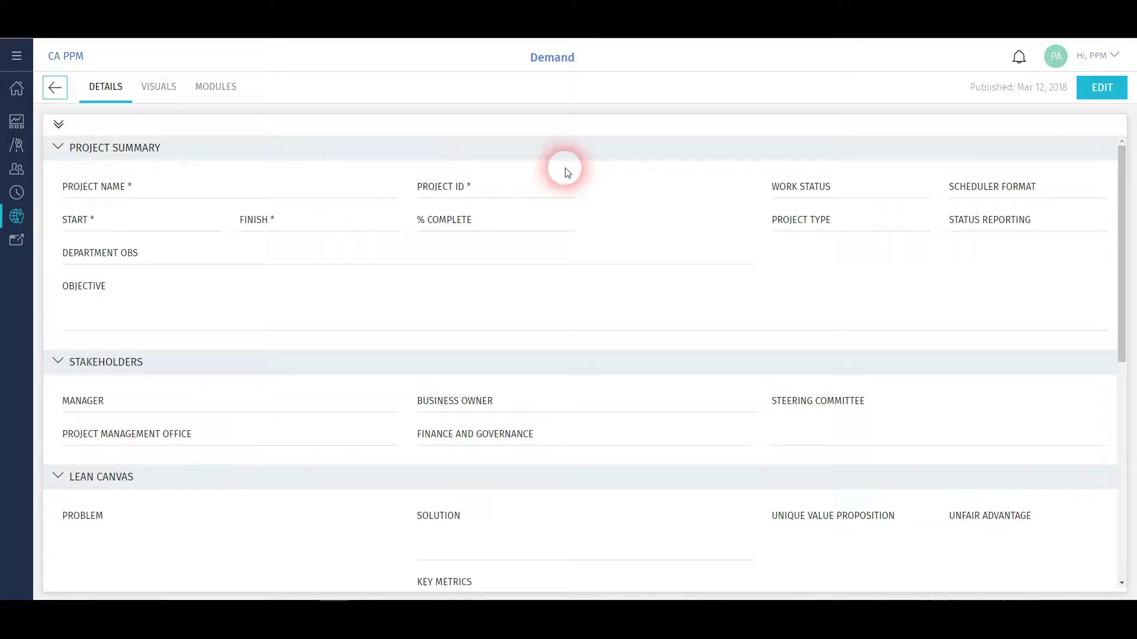
{"action": "left_click", "coordinate": [1102, 95]}
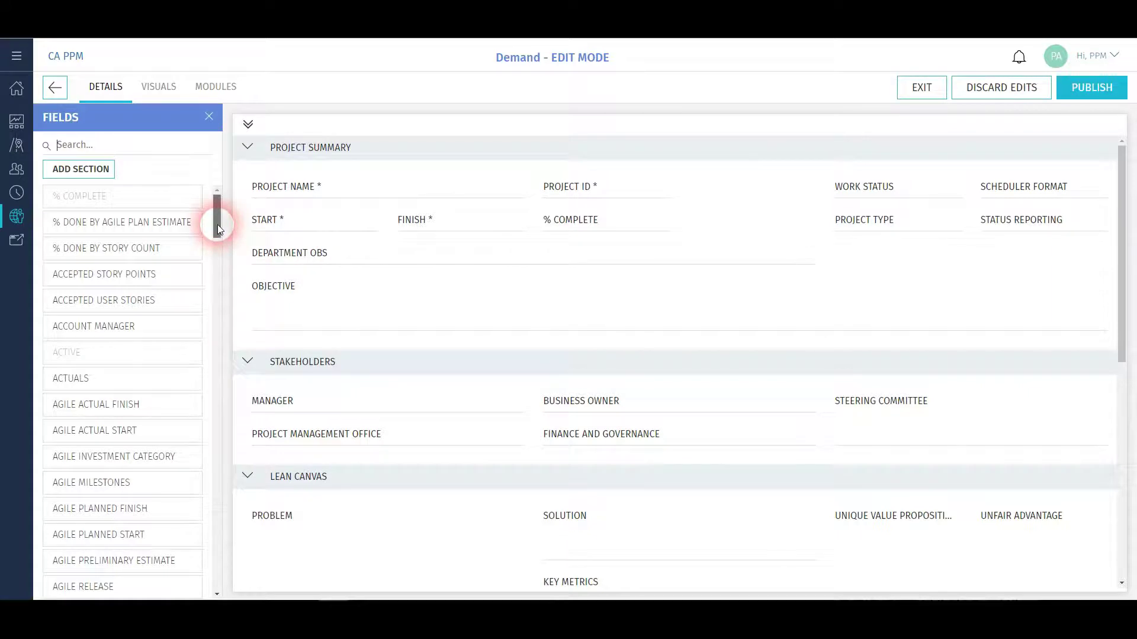
{"action": "left_click_drag", "start_coordinate": [218, 225], "coordinate": [217, 229]}
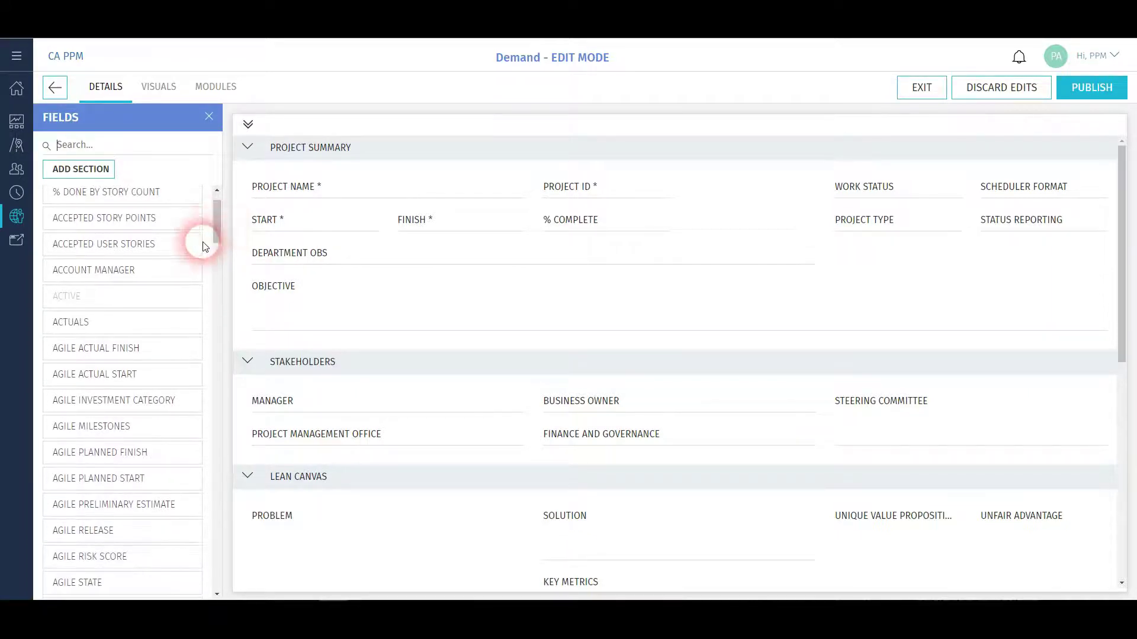
{"action": "left_click_drag", "start_coordinate": [135, 272], "coordinate": [300, 352]}
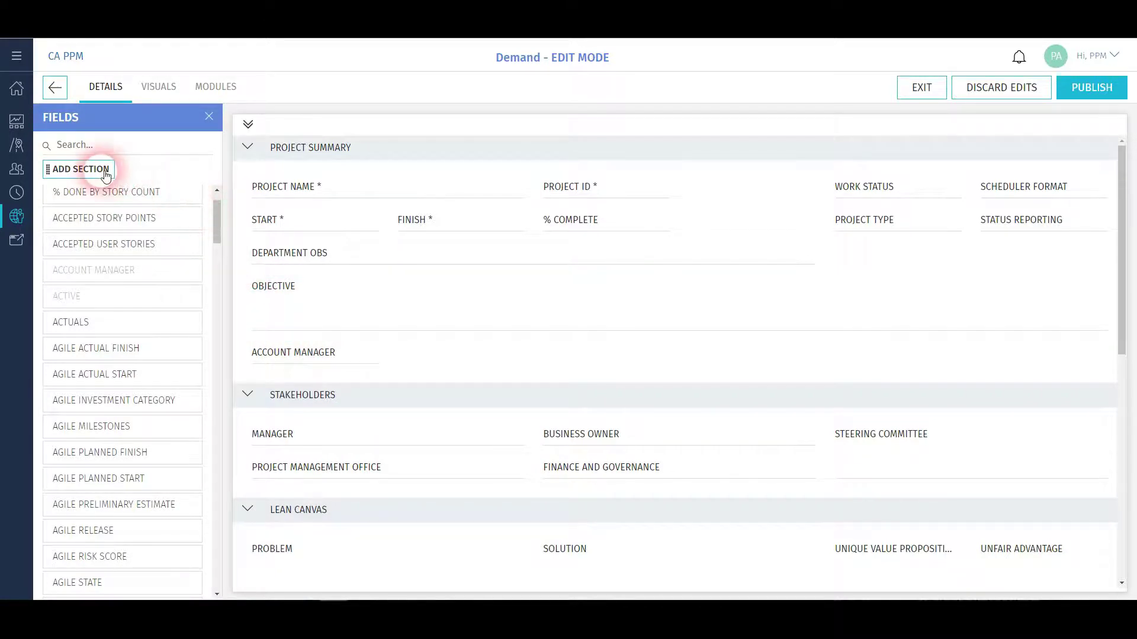
{"action": "left_click_drag", "start_coordinate": [105, 176], "coordinate": [292, 300]}
{"action": "left_click", "coordinate": [302, 303]}
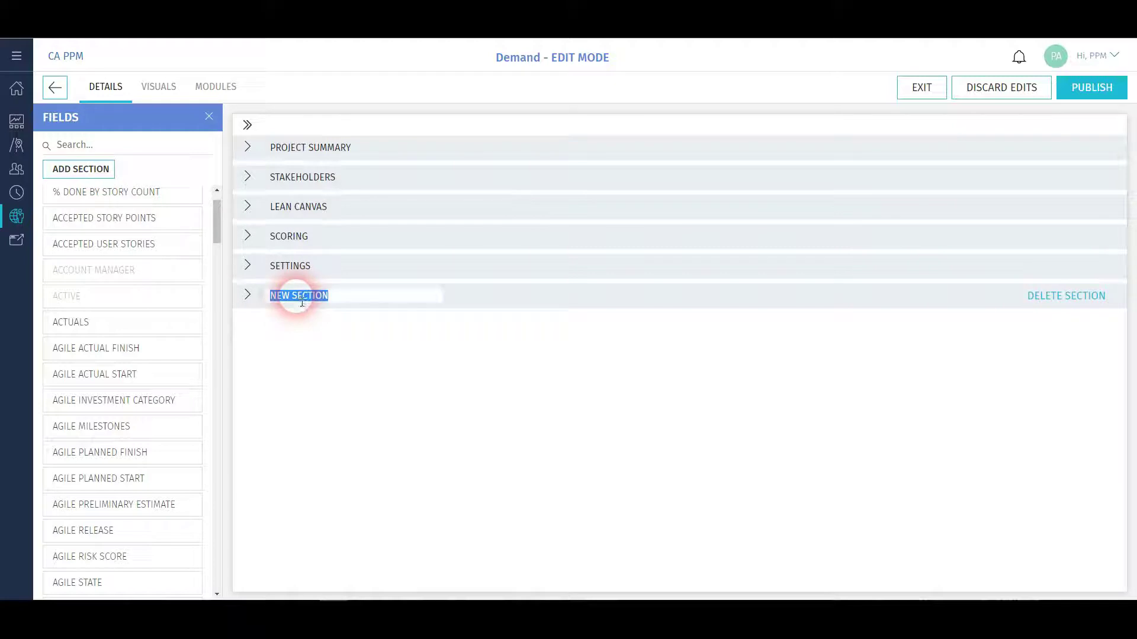
Add the Days Remaining visual to the empty slot of the Demand blueprint's project tile.
{"action": "left_click", "coordinate": [161, 90]}
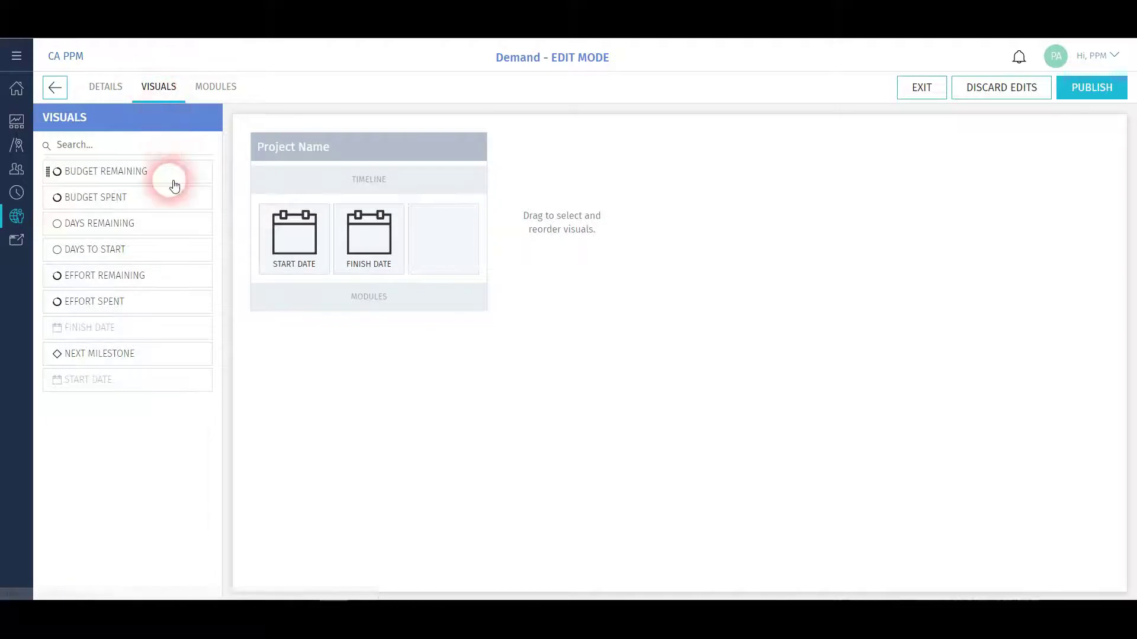
{"action": "left_click_drag", "start_coordinate": [121, 230], "coordinate": [447, 254]}
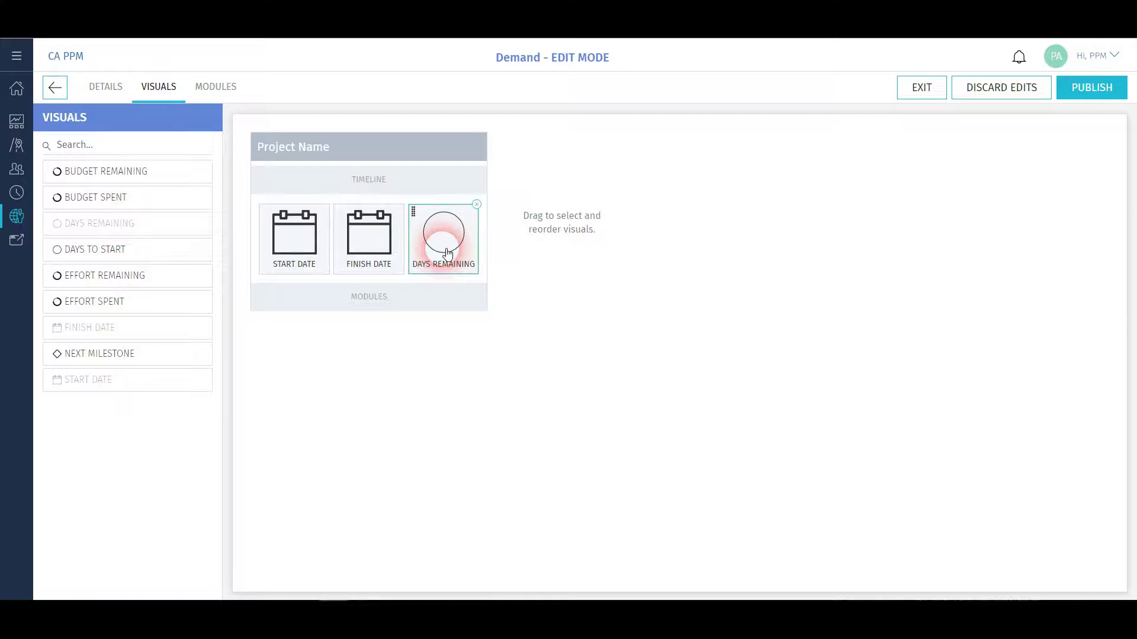
Add the Issues and Risks modules to the Demand blueprint and move the Details module to the first position.
{"action": "left_click", "coordinate": [220, 90]}
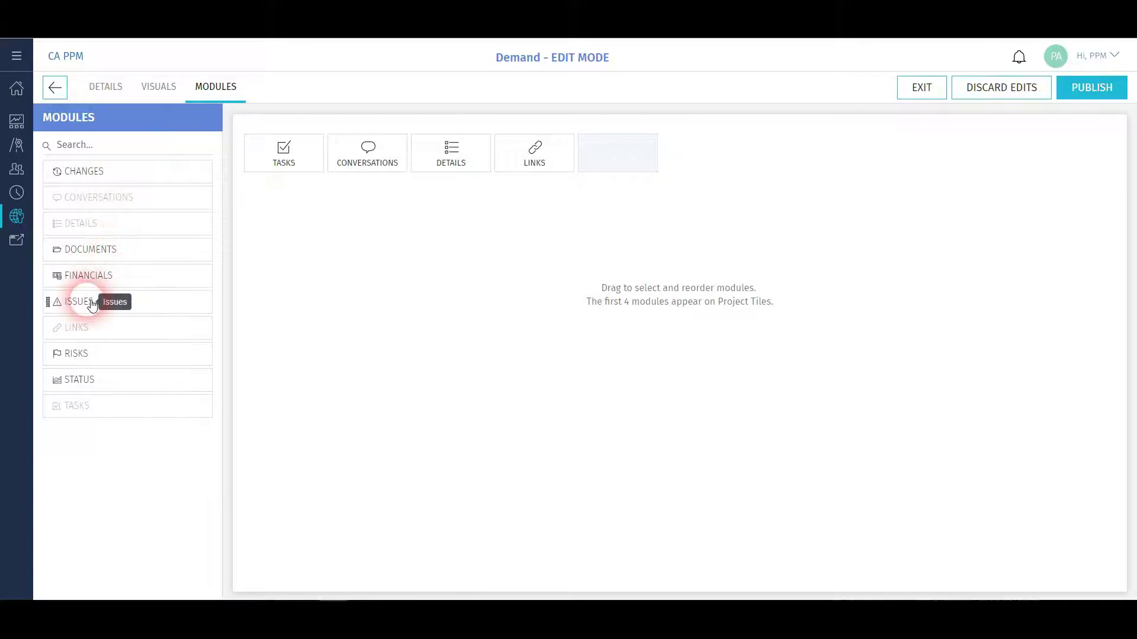
{"action": "left_click_drag", "start_coordinate": [91, 305], "coordinate": [610, 166]}
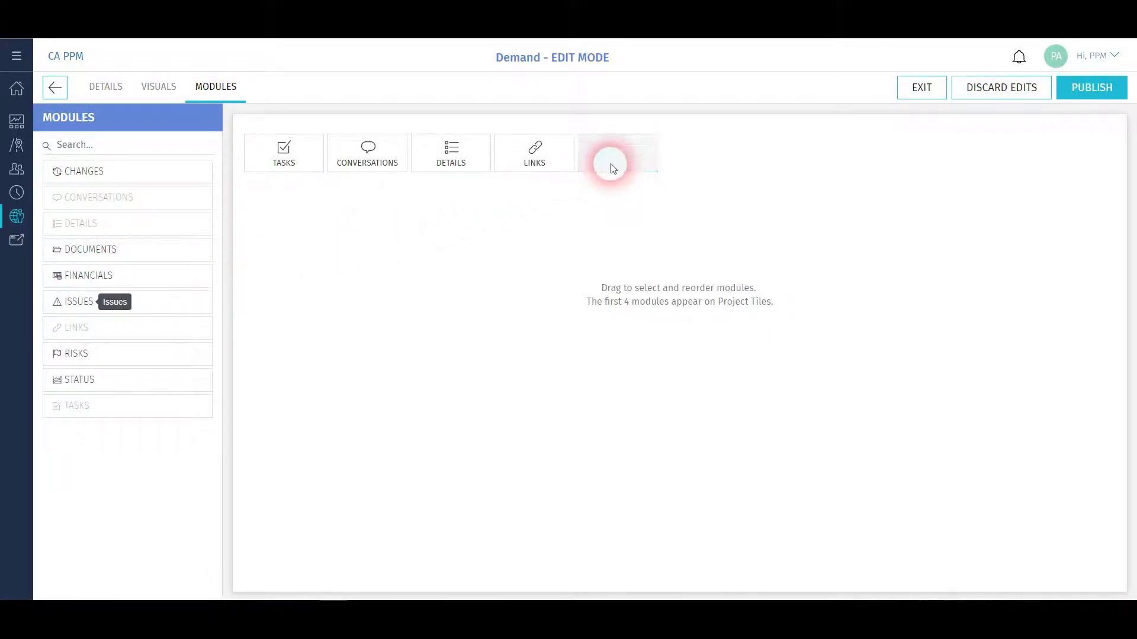
{"action": "left_click_drag", "start_coordinate": [91, 361], "coordinate": [703, 169]}
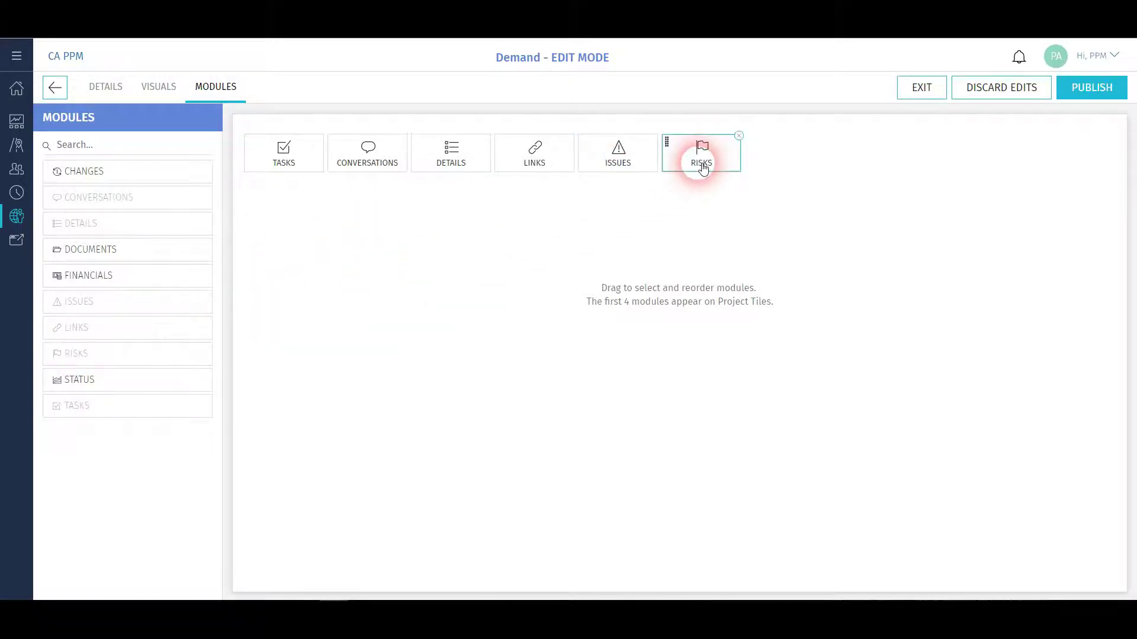
{"action": "left_click_drag", "start_coordinate": [431, 170], "coordinate": [285, 169]}
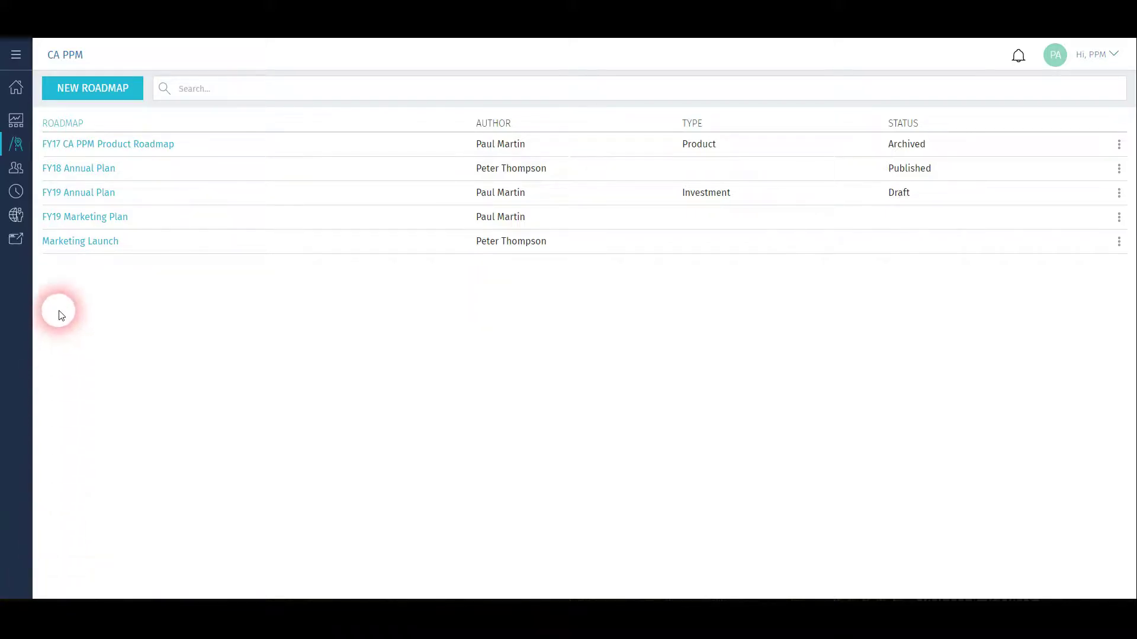
Open the FY18 Annual Plan roadmap and review its available scenarios and filter options.
{"action": "left_click", "coordinate": [85, 171]}
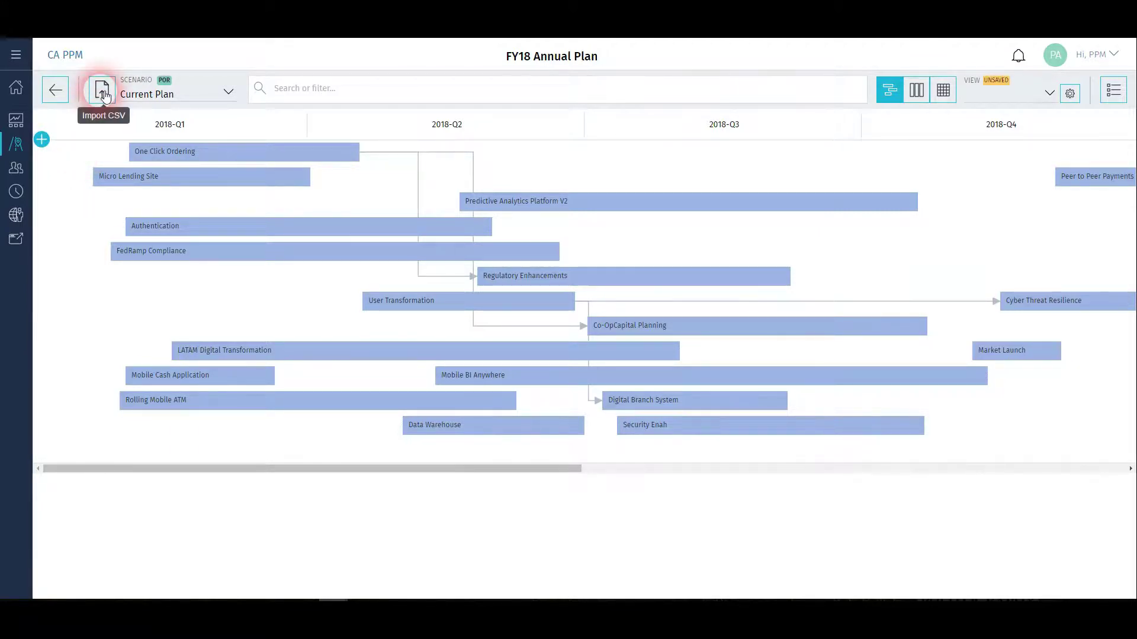
{"action": "left_click", "coordinate": [228, 91]}
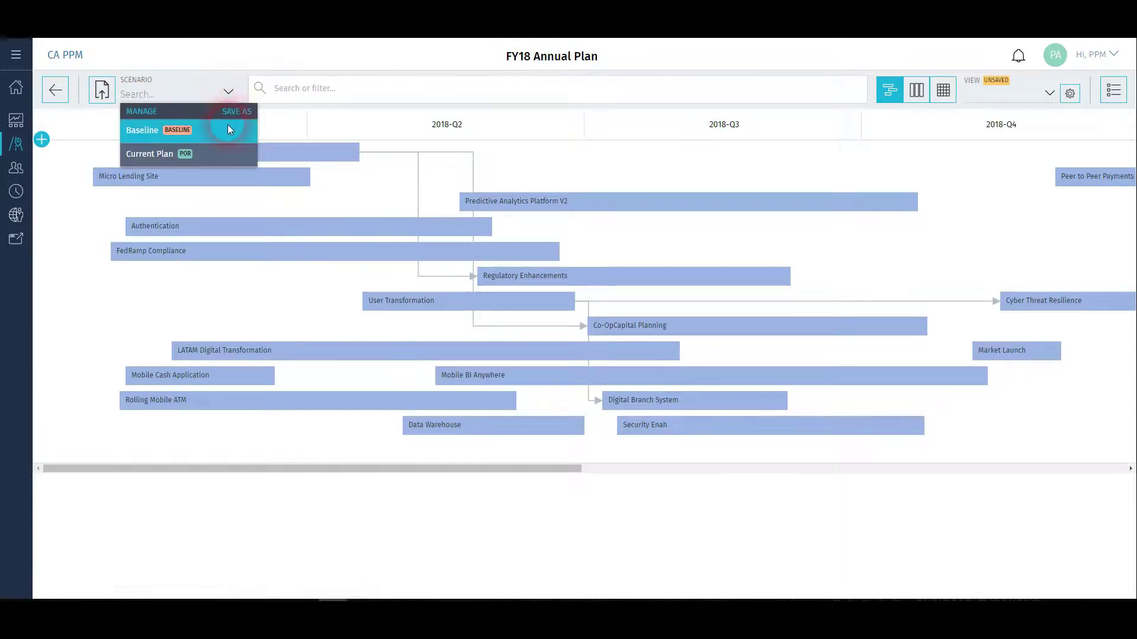
{"action": "left_click", "coordinate": [326, 90]}
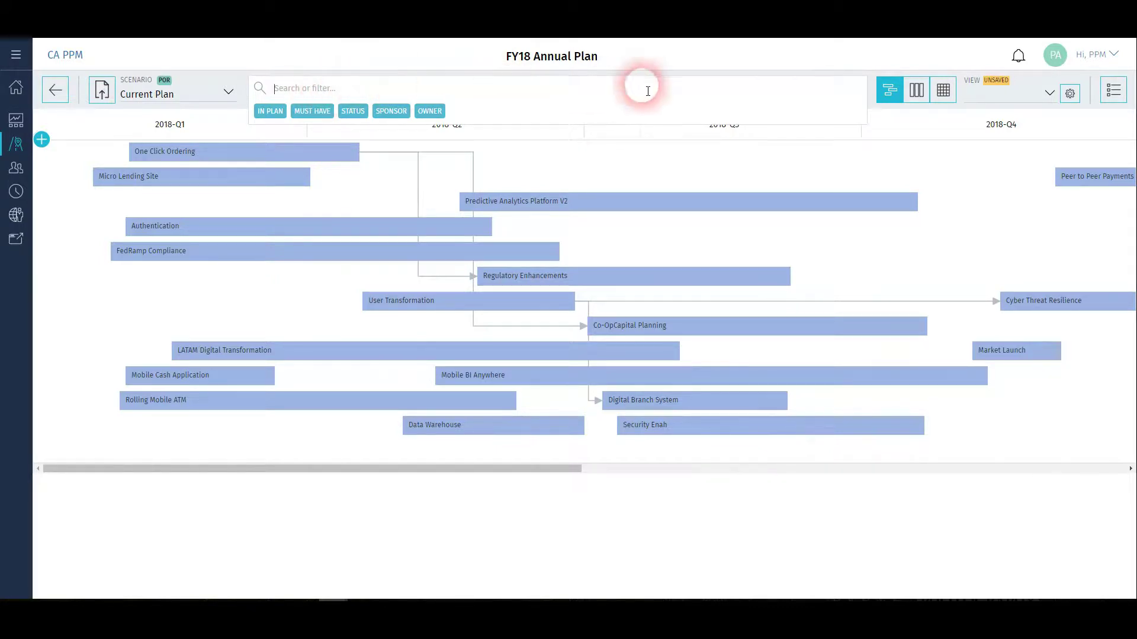
Group the roadmap timeline into swimlanes by Channel and color its items by Owner.
{"action": "left_click", "coordinate": [1068, 95]}
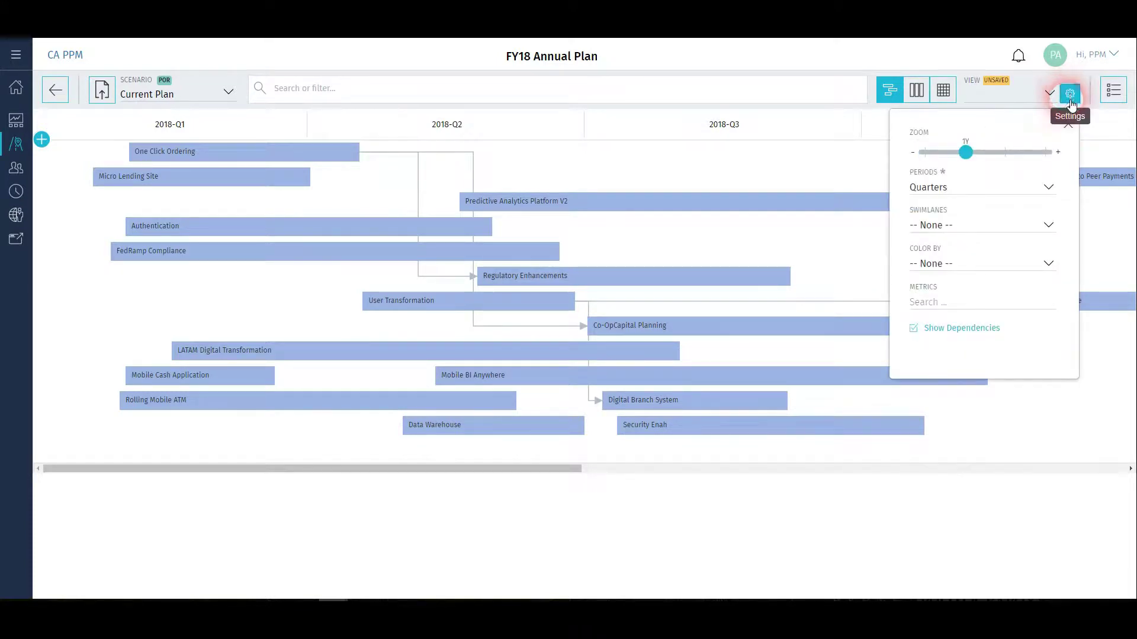
{"action": "left_click", "coordinate": [1048, 228]}
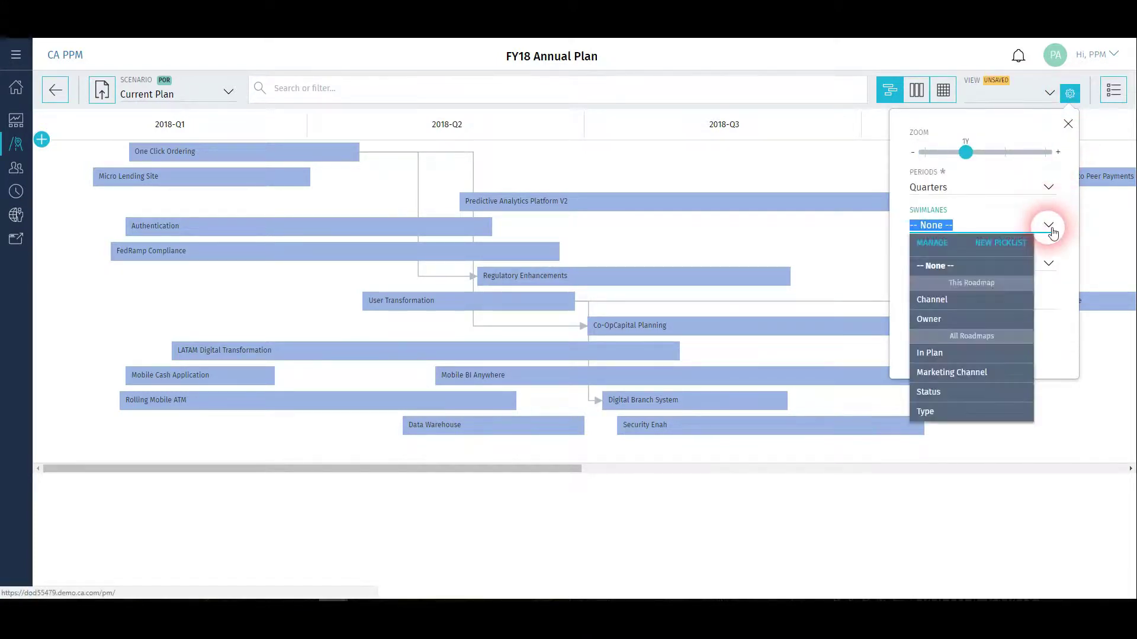
{"action": "left_click", "coordinate": [1009, 299]}
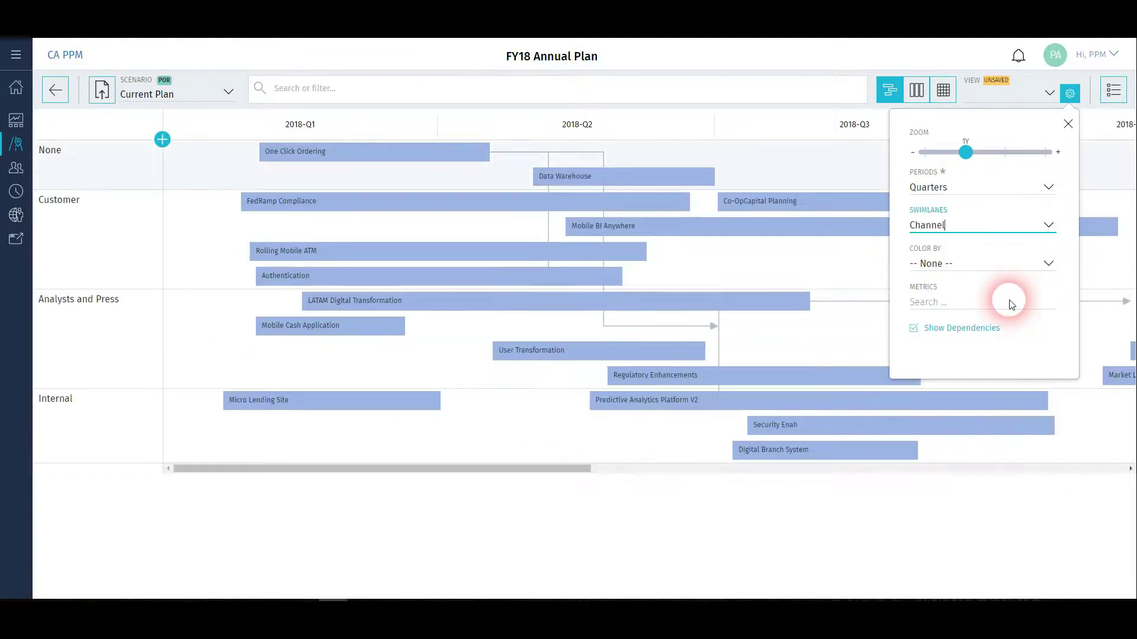
{"action": "left_click", "coordinate": [1048, 264]}
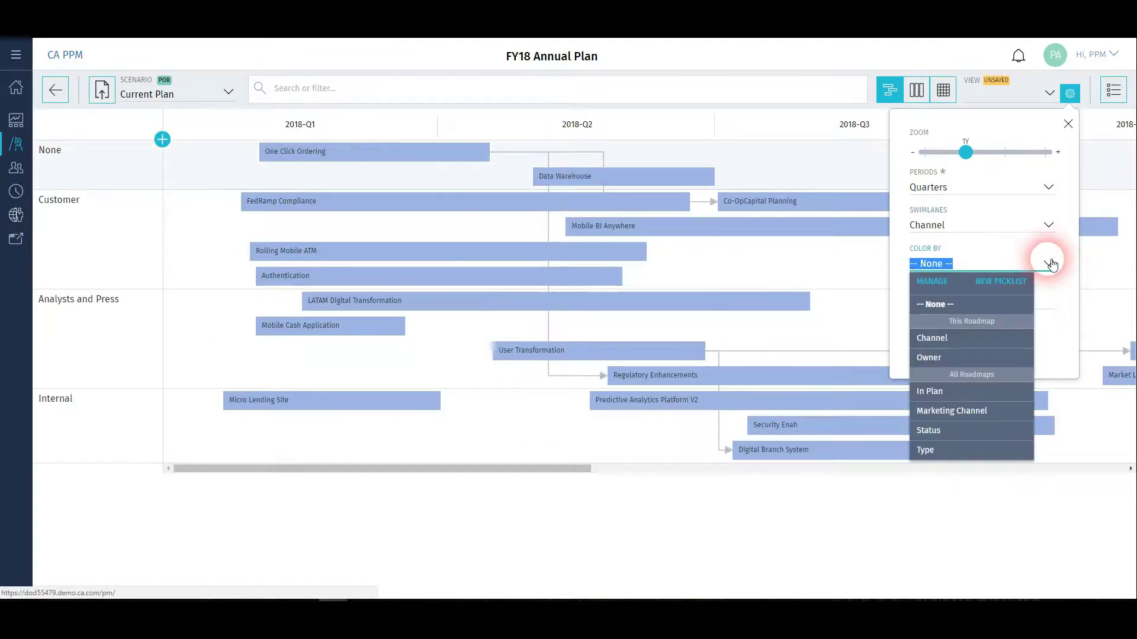
{"action": "left_click", "coordinate": [1003, 357]}
Show the Total Cost metric on the roadmap's timeline items and swimlanes.
{"action": "left_click", "coordinate": [965, 302]}
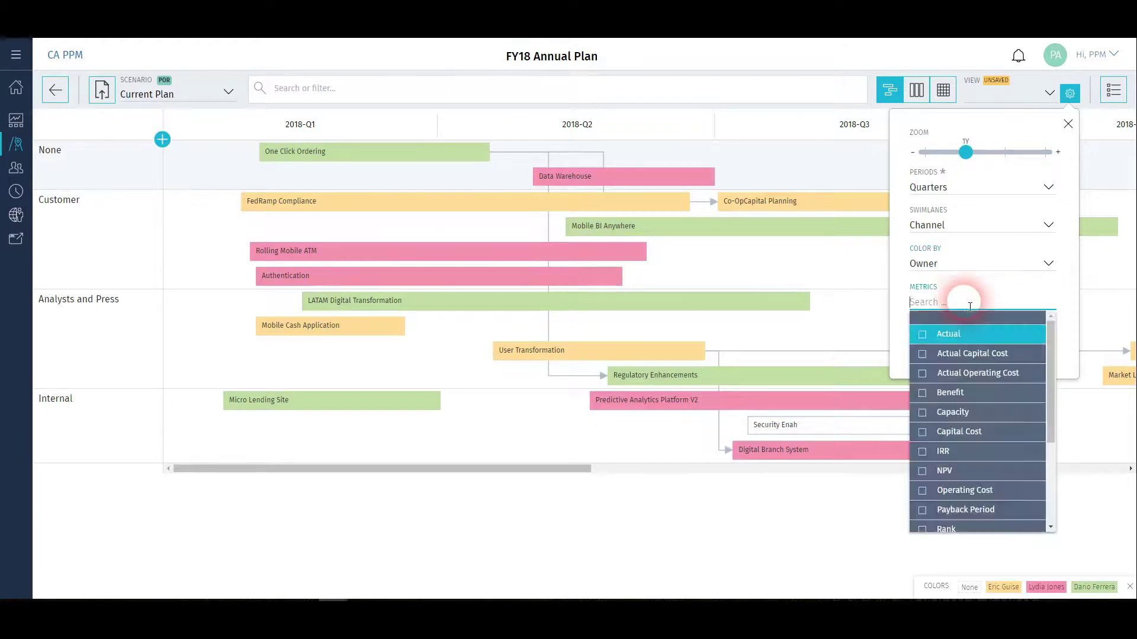
{"action": "left_click_drag", "start_coordinate": [1053, 370], "coordinate": [1042, 474]}
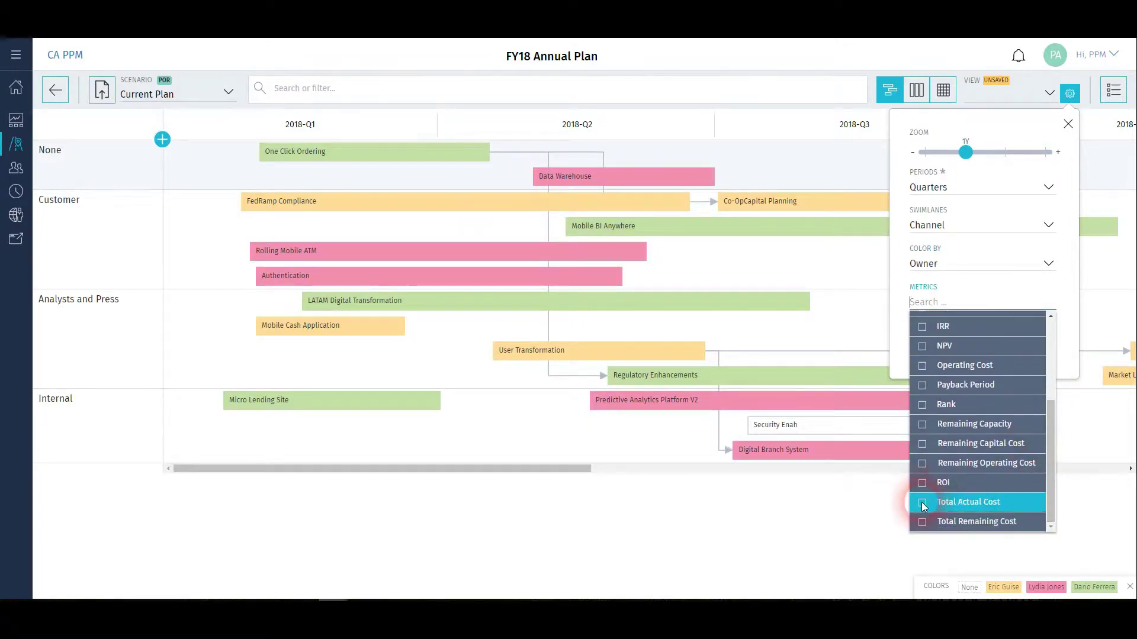
{"action": "left_click", "coordinate": [922, 503]}
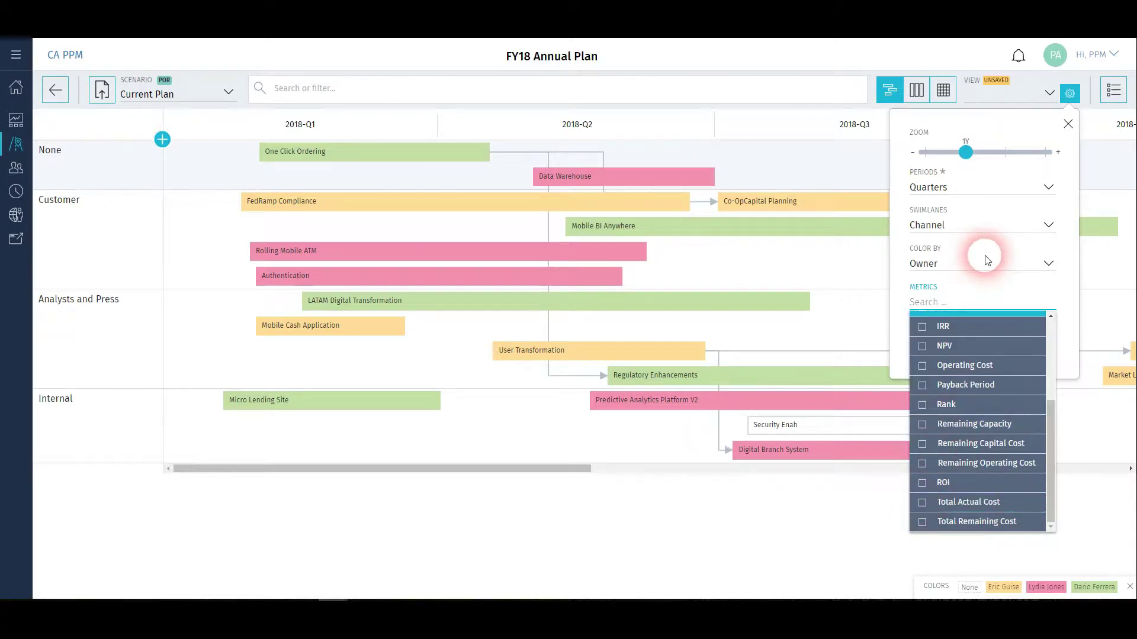
{"action": "left_click", "coordinate": [984, 290]}
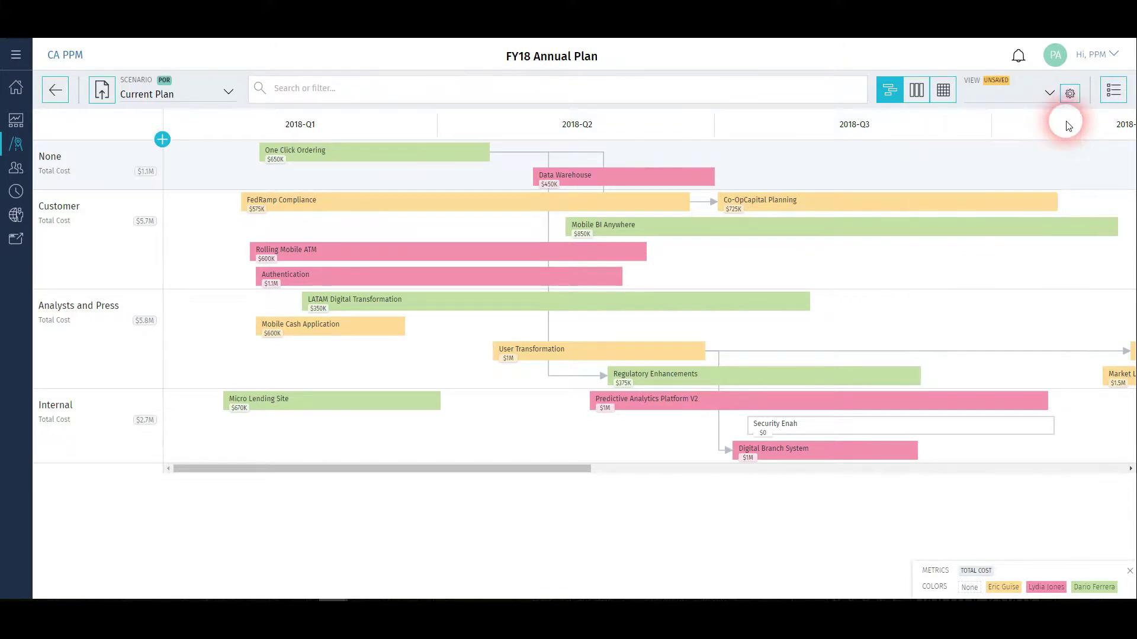
Examine the FY18 Annual Plan roadmap's details and its available Type options, and close them without changes.
{"action": "left_click", "coordinate": [1113, 93]}
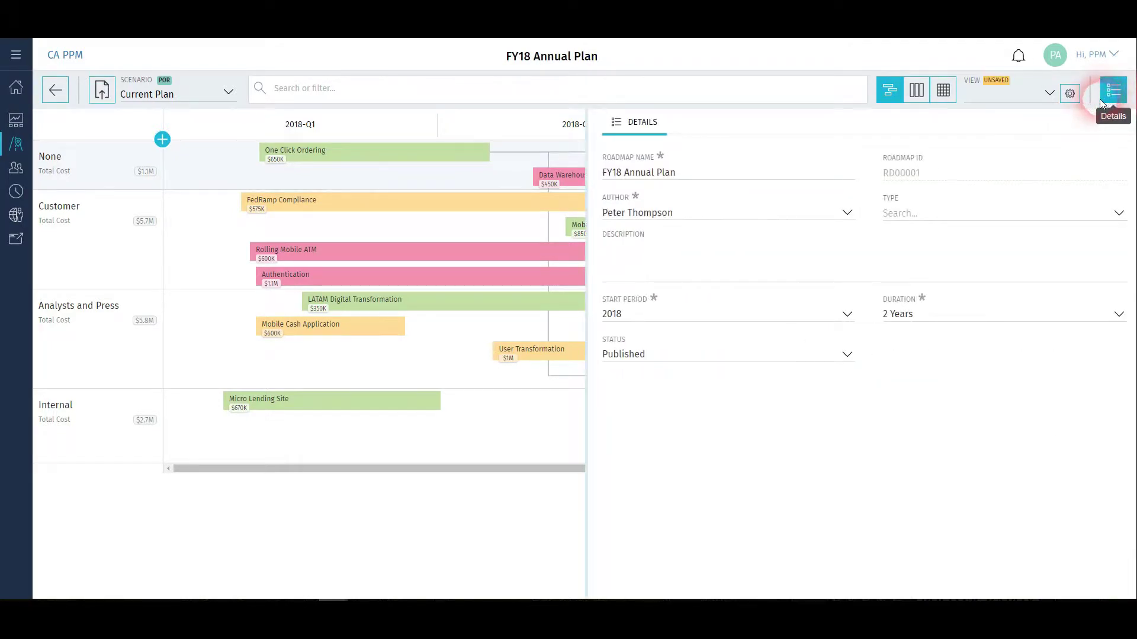
{"action": "left_click", "coordinate": [1122, 217]}
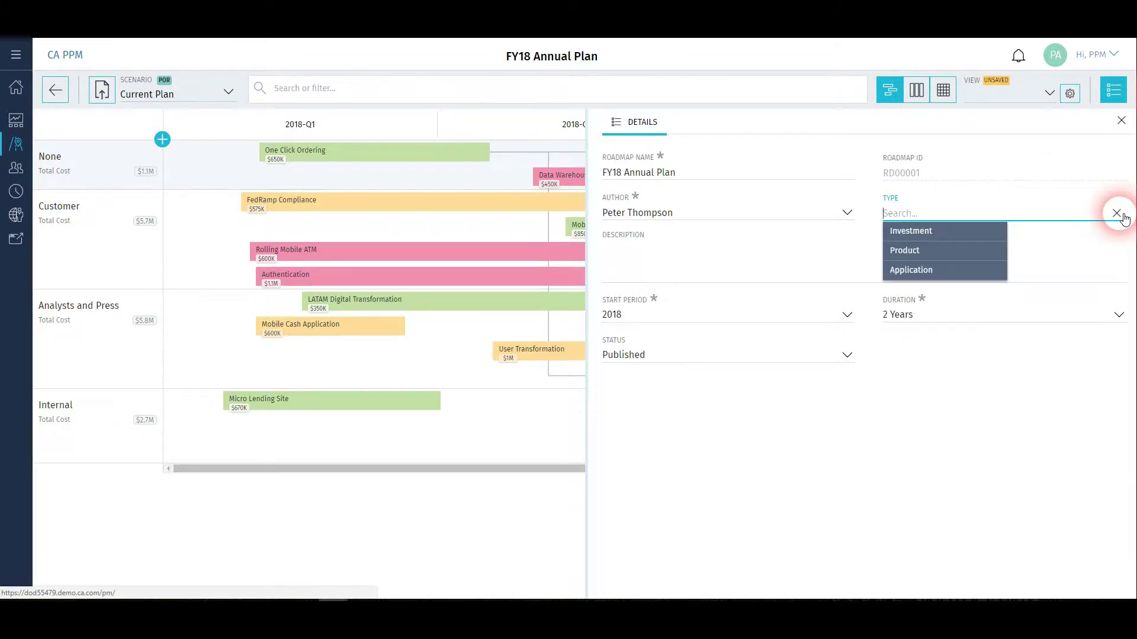
{"action": "left_click", "coordinate": [1122, 122]}
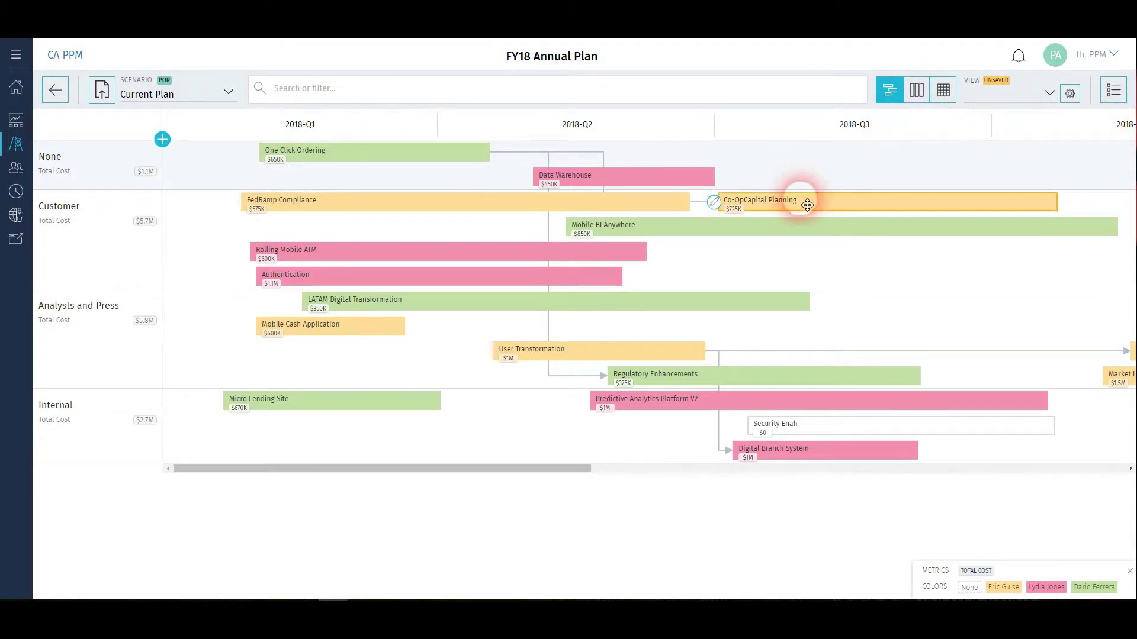
Reschedule Co-OpCapital Planning to start about Jul 21 2018 and move User Transformation into the Customer swimlane, starting about Jun 10 2018.
{"action": "left_click_drag", "start_coordinate": [809, 198], "coordinate": [856, 194]}
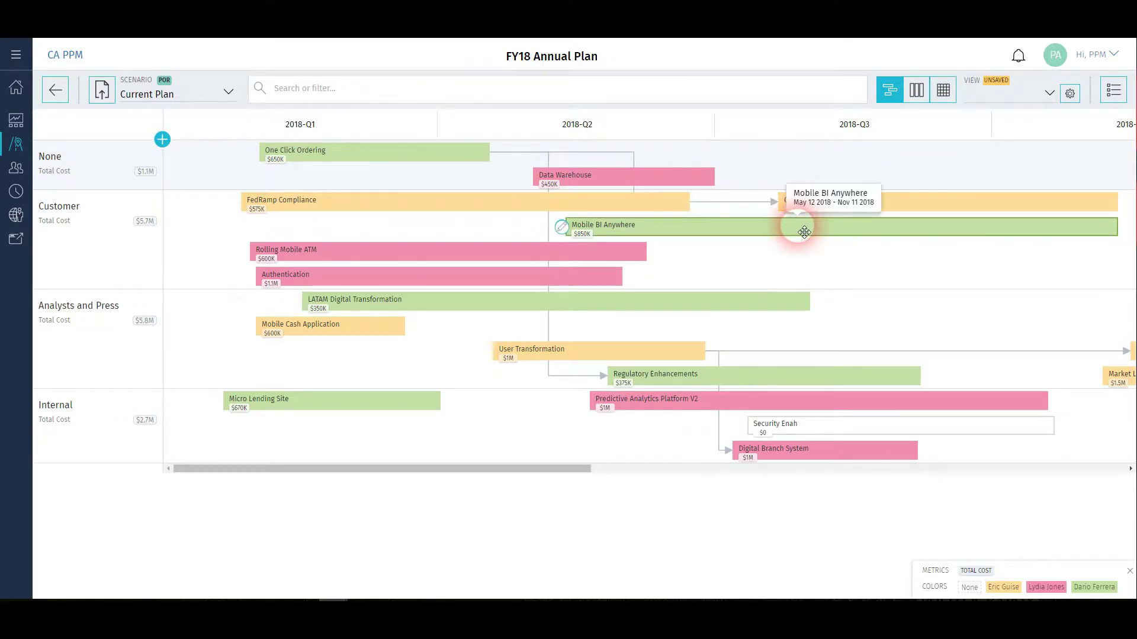
{"action": "left_click_drag", "start_coordinate": [656, 355], "coordinate": [817, 282]}
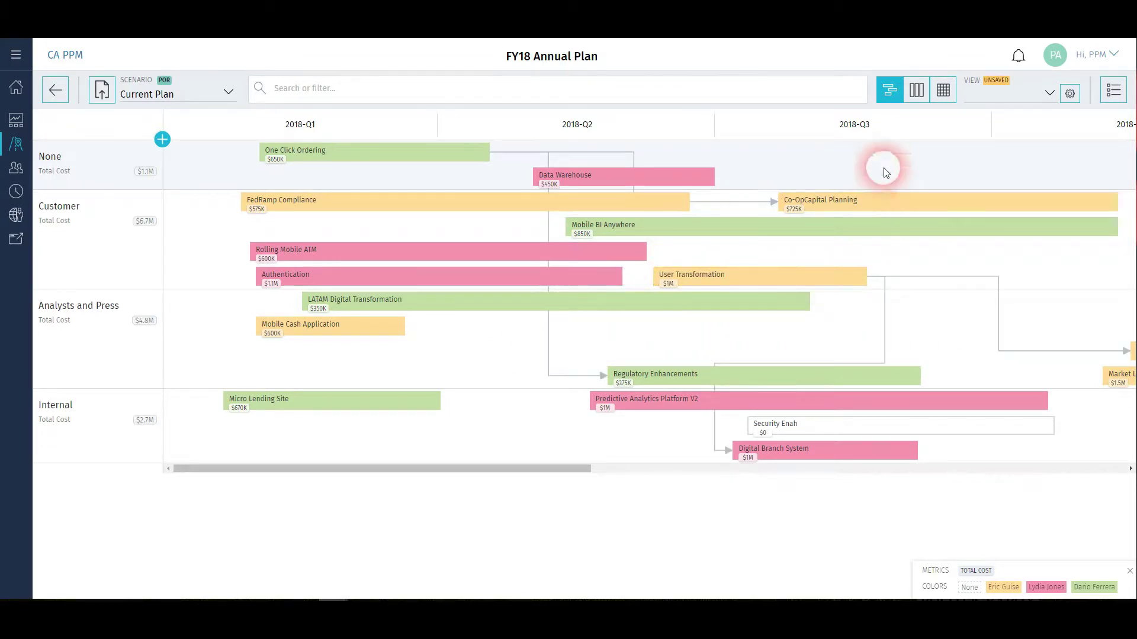
Show the roadmap as a board and move the One Click Ordering card to the Internal column.
{"action": "left_click", "coordinate": [917, 92]}
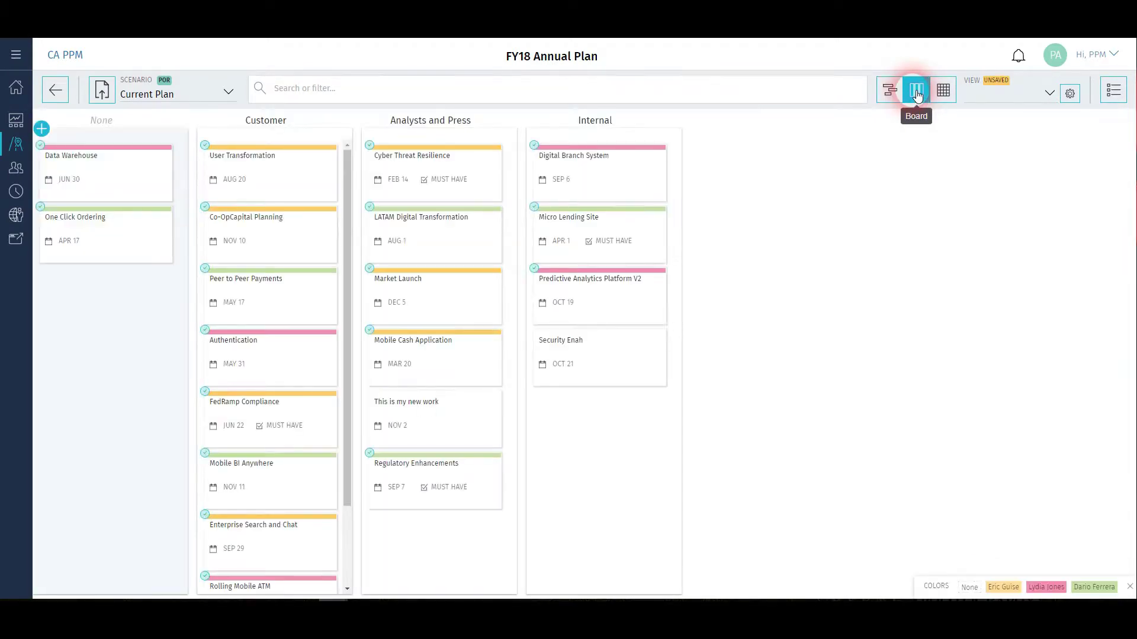
{"action": "left_click", "coordinate": [140, 247]}
{"action": "left_click_drag", "start_coordinate": [128, 247], "coordinate": [551, 441]}
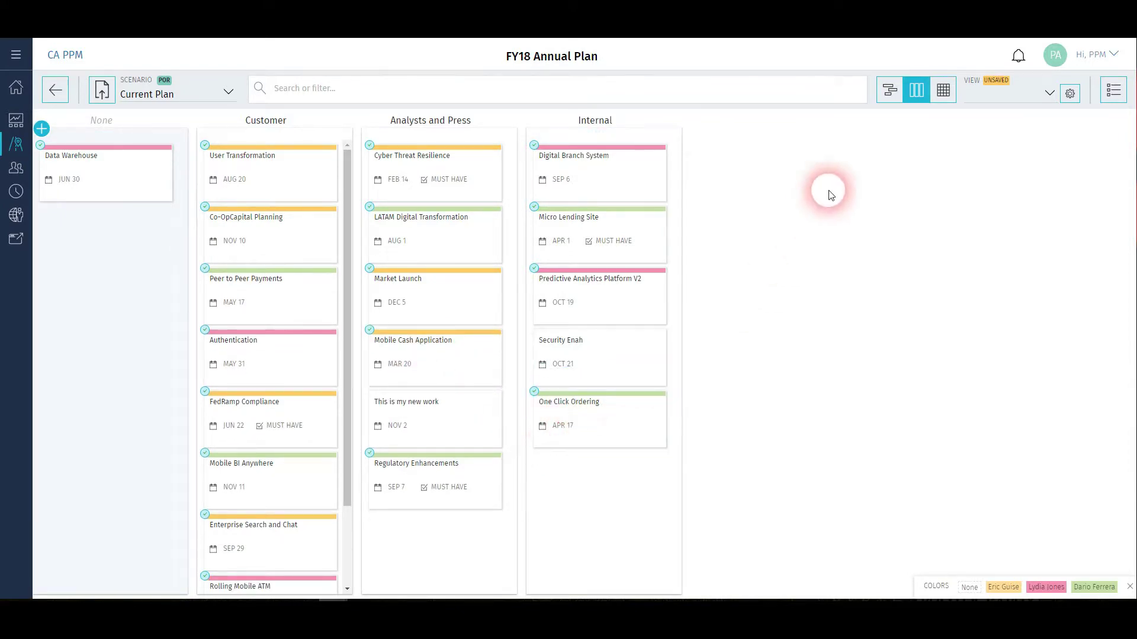
Show the roadmap as a grid and set the Authentication item's Capacity to 189.
{"action": "left_click", "coordinate": [948, 101]}
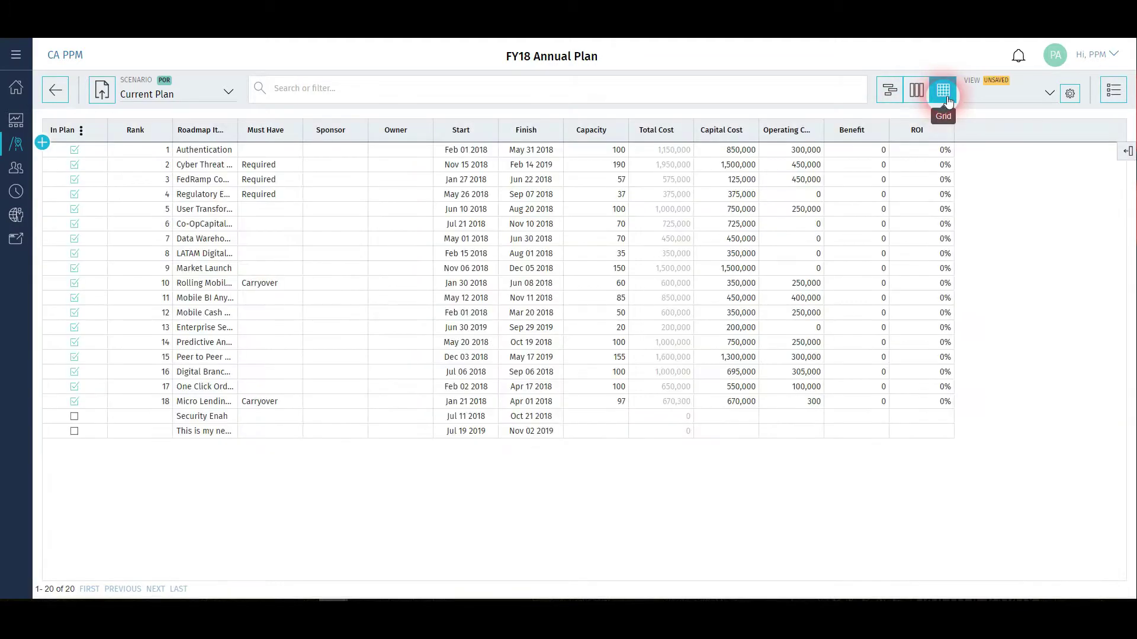
{"action": "left_click", "coordinate": [585, 152]}
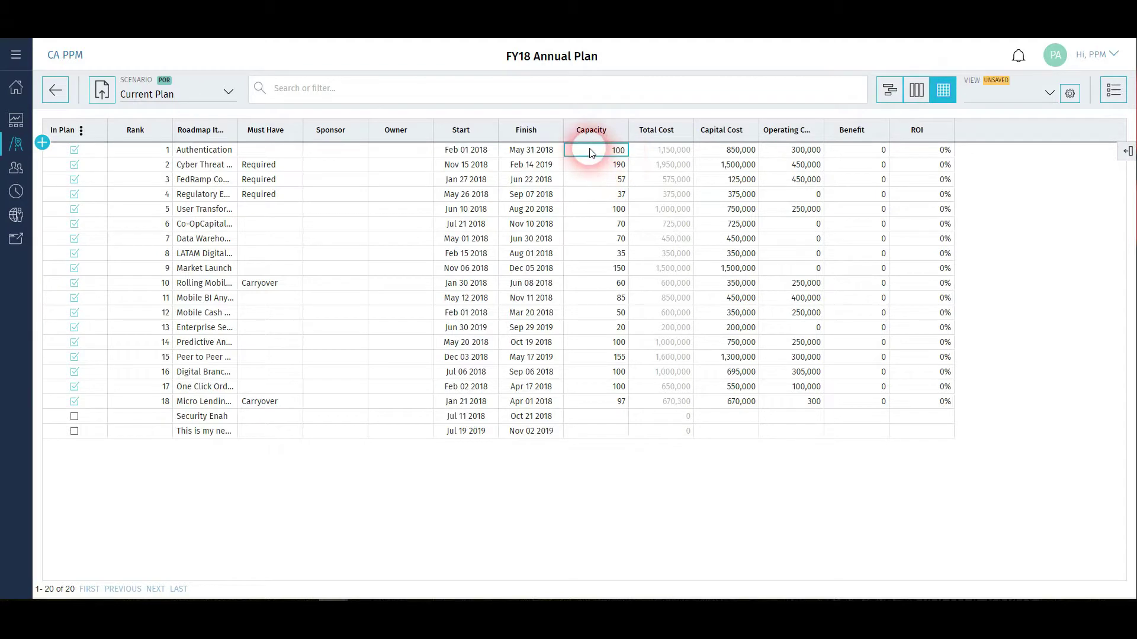
{"action": "type", "text": "189"}
{"action": "left_click", "coordinate": [595, 170]}
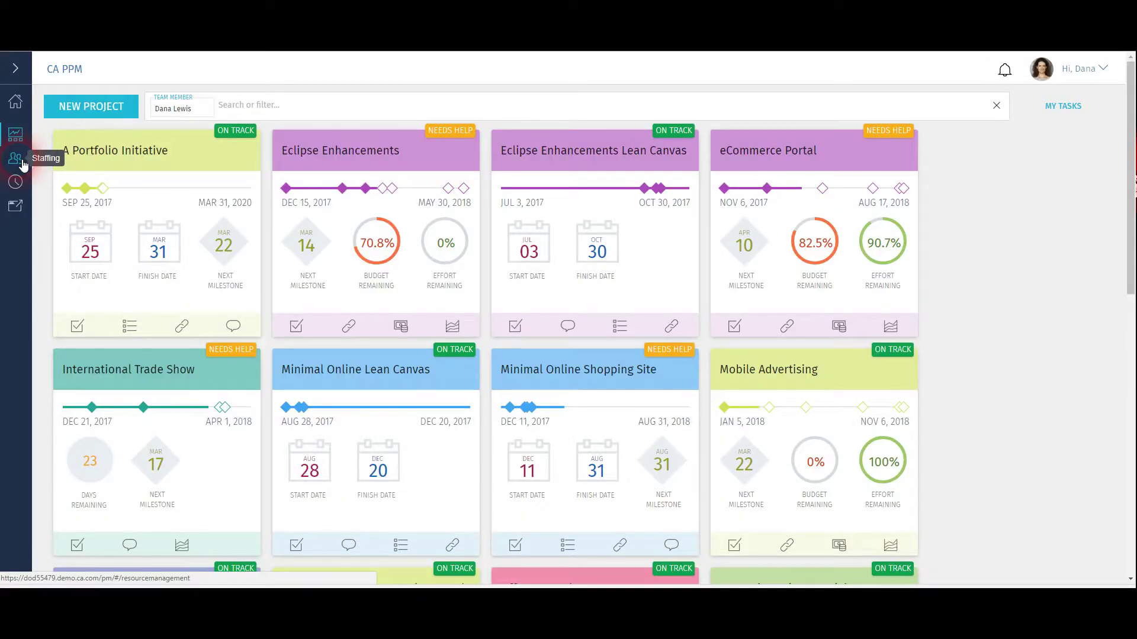
Review the staffing allocations and requests, and open the timesheet for Mar 5 - Mar 11.
{"action": "left_click", "coordinate": [24, 164]}
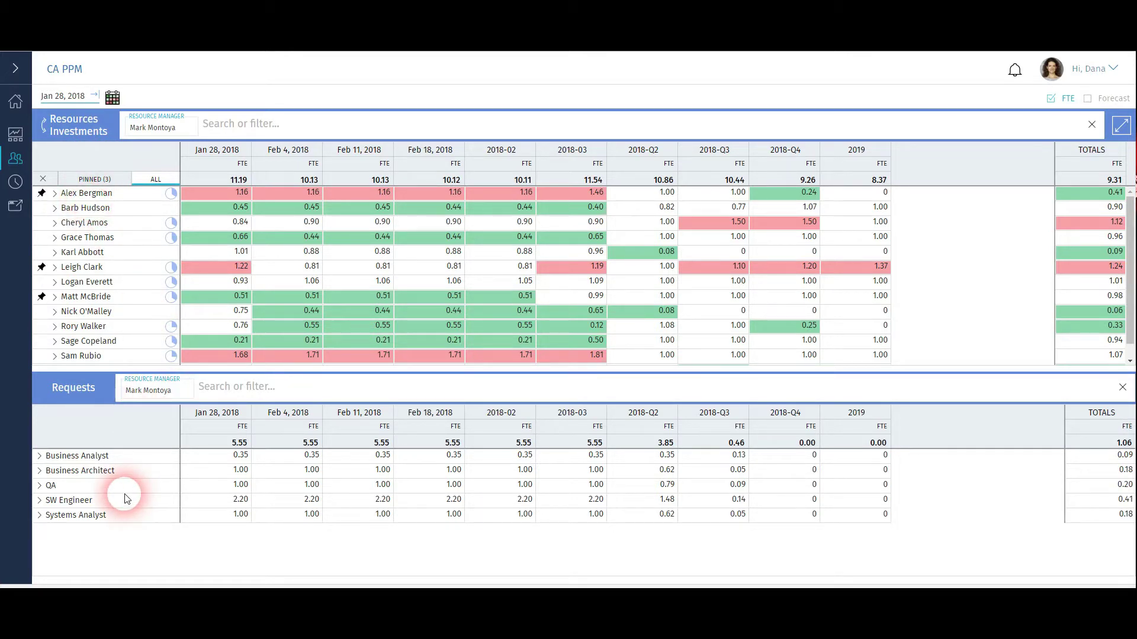
{"action": "left_click", "coordinate": [18, 182]}
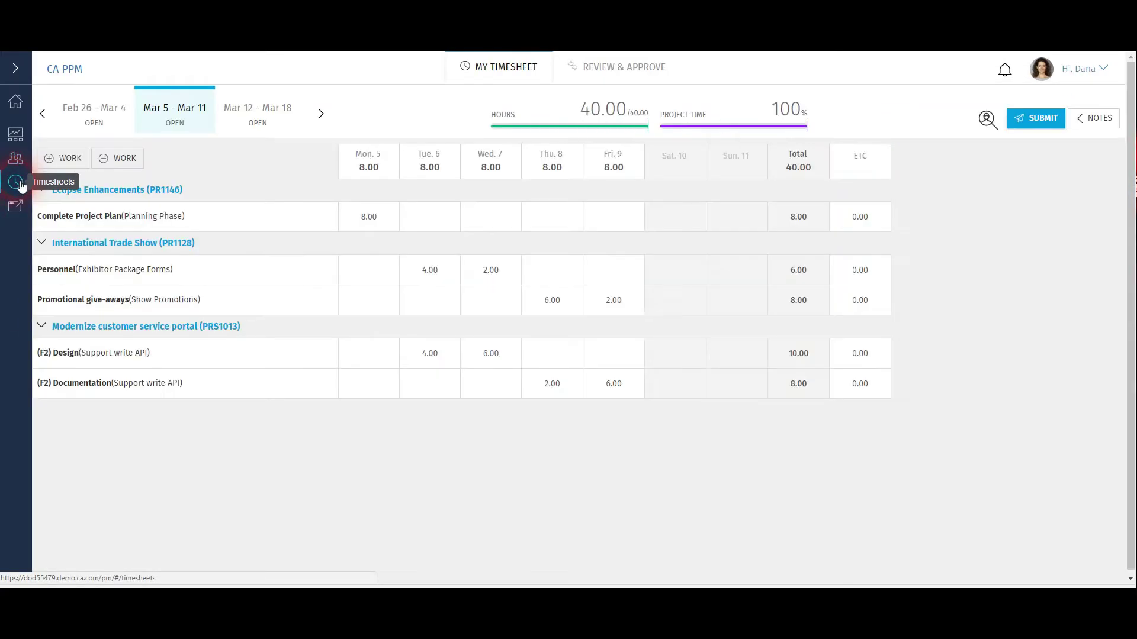